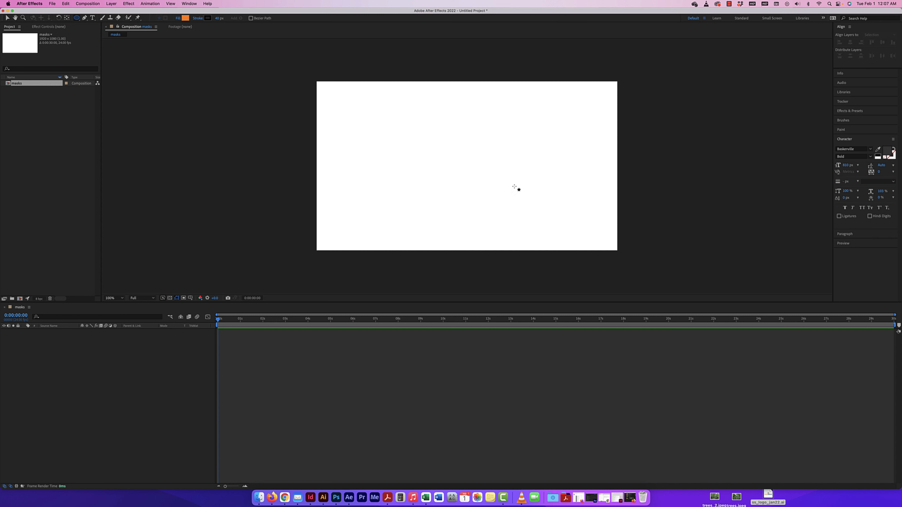
Step: Draw an orange circle near the centre of the composition and remove its stroke
{"action": "mouse_move", "coordinate": [444, 182]}
{"action": "left_mouse_down"}
{"action": "mouse_move", "coordinate": [513, 113]}
{"action": "mouse_move", "coordinate": [484, 147]}
{"action": "left_mouse_up"}
{"action": "left_click", "coordinate": [7, 18]}
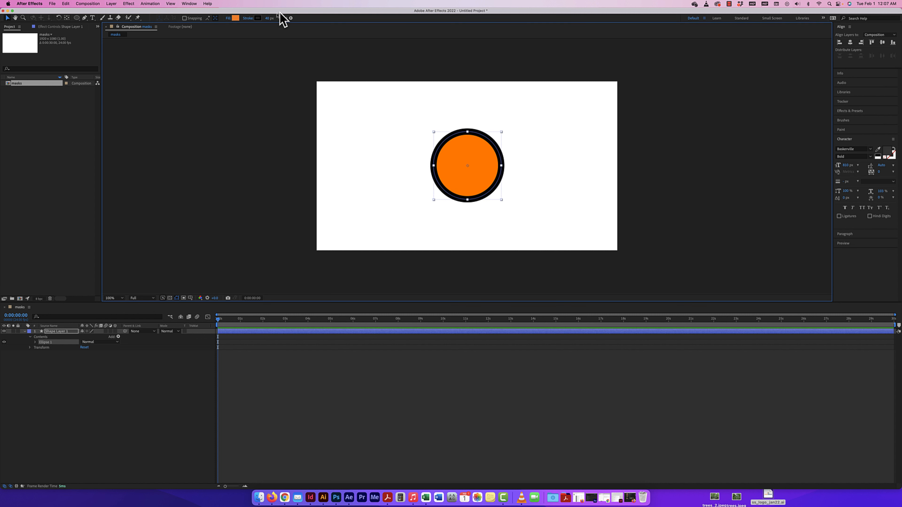
{"action": "left_click", "coordinate": [248, 19]}
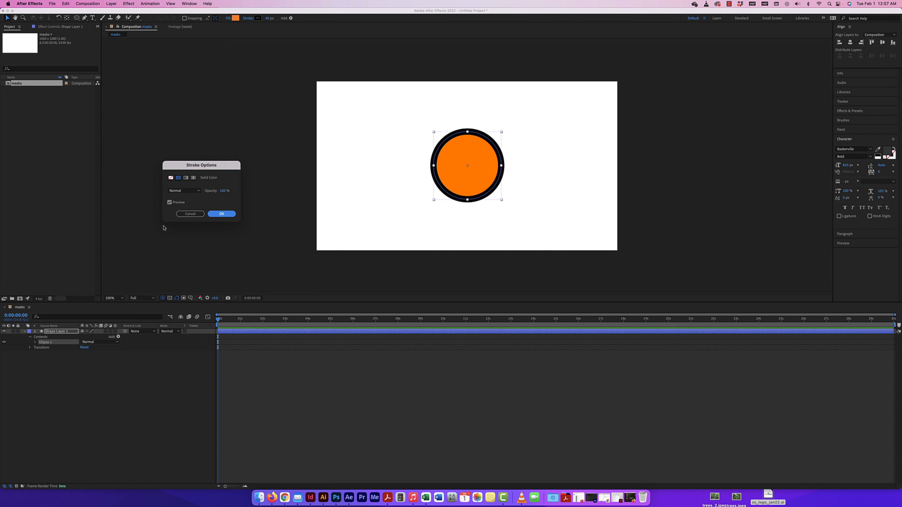
{"action": "left_click", "coordinate": [170, 178]}
{"action": "left_click", "coordinate": [223, 216]}
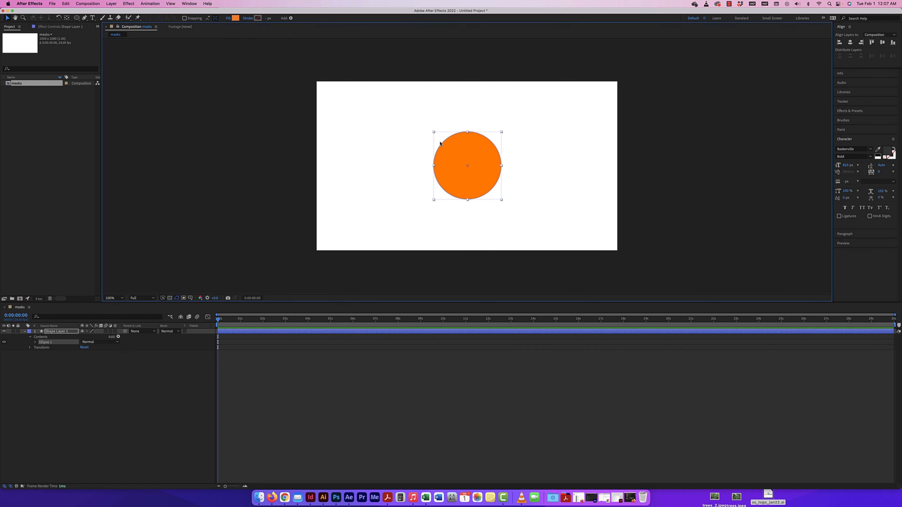
Step: Shift the orange circle slightly and centre its layer's anchor point within the shape
{"action": "left_click", "coordinate": [385, 127]}
{"action": "left_click_drag", "start_coordinate": [458, 169], "coordinate": [454, 171]}
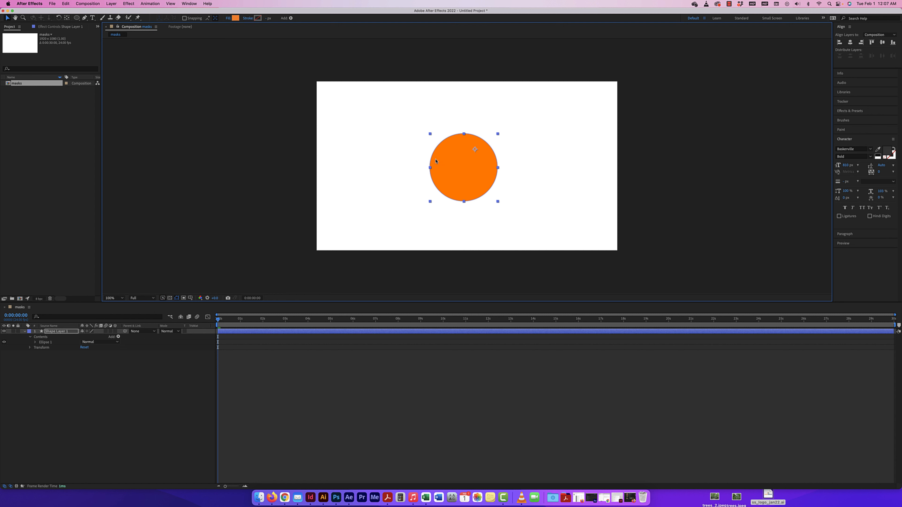
{"action": "double_click", "coordinate": [67, 17]}
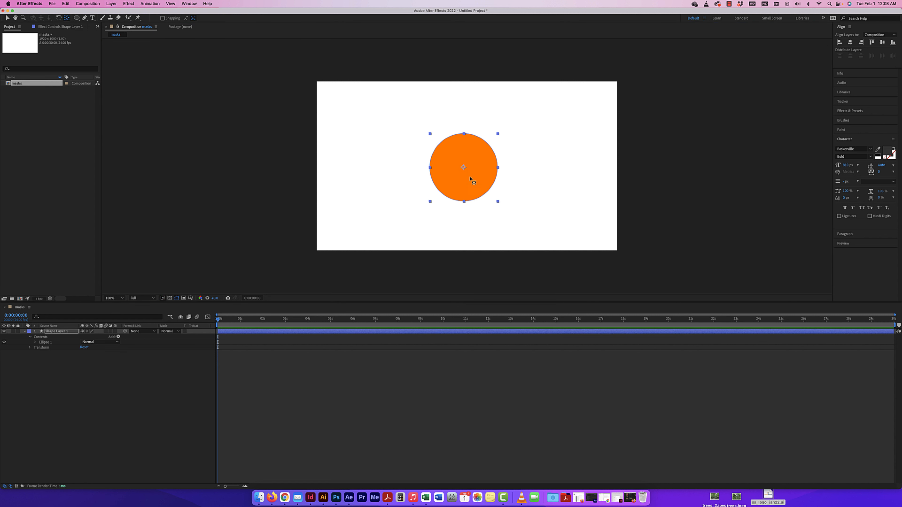
{"action": "key", "text": "v"}
{"action": "left_click", "coordinate": [400, 143]}
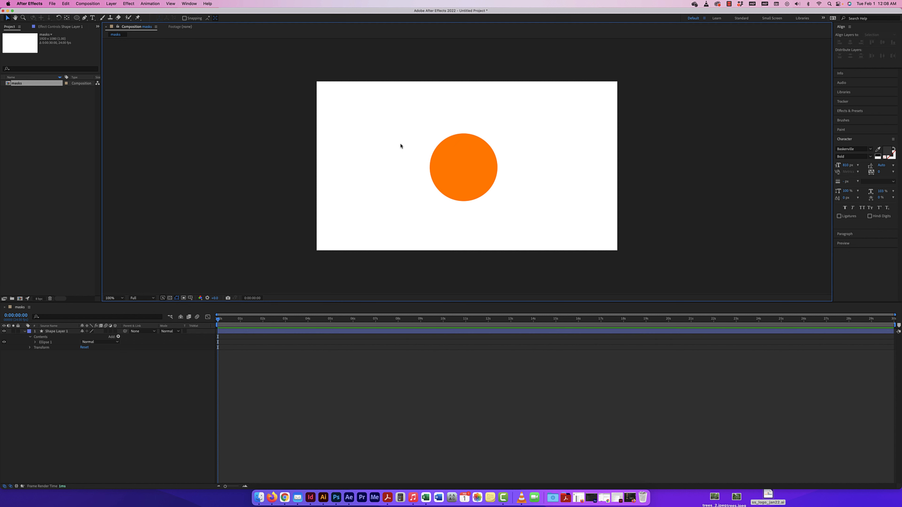
Step: Add two more orange circles of similar size to the same shape layer, one on each side of the first
{"action": "left_click", "coordinate": [477, 165]}
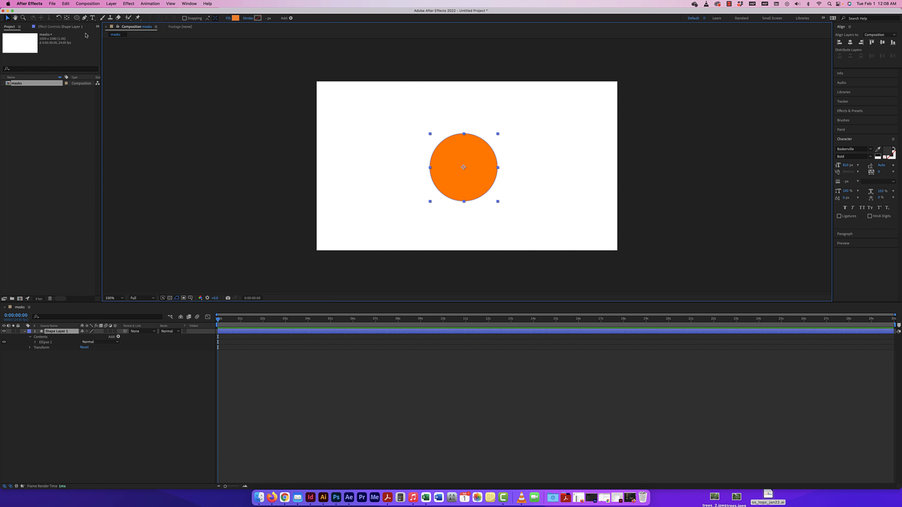
{"action": "left_click", "coordinate": [77, 19]}
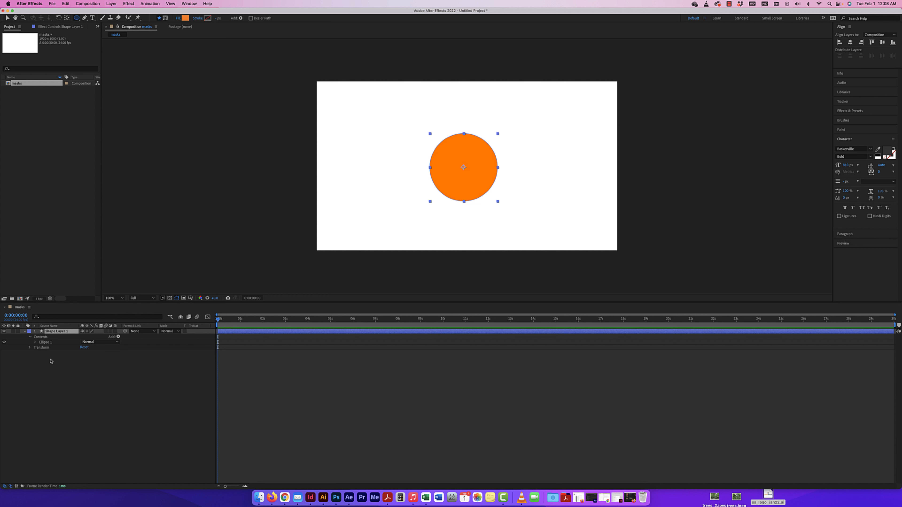
{"action": "left_click", "coordinate": [35, 342]}
{"action": "left_click", "coordinate": [34, 342]}
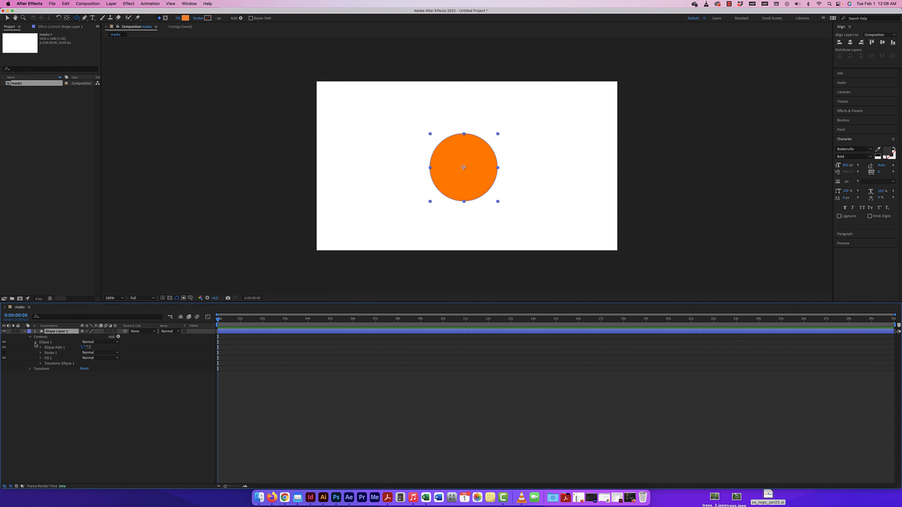
{"action": "left_click", "coordinate": [35, 342]}
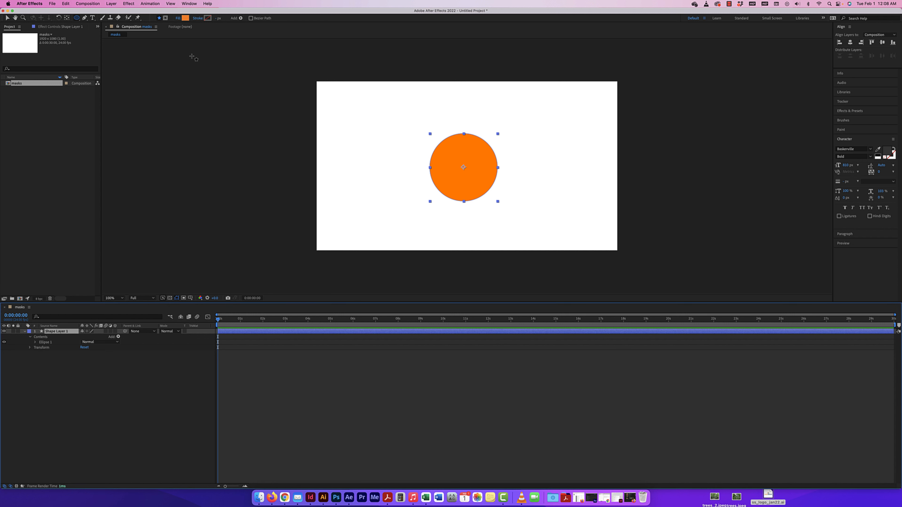
{"action": "left_click_drag", "start_coordinate": [357, 150], "coordinate": [423, 215]}
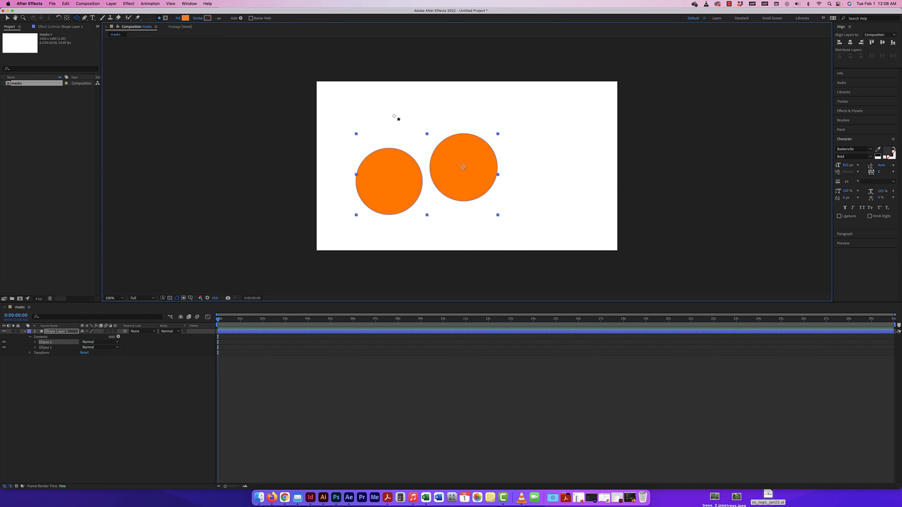
{"action": "left_click_drag", "start_coordinate": [520, 135], "coordinate": [589, 205]}
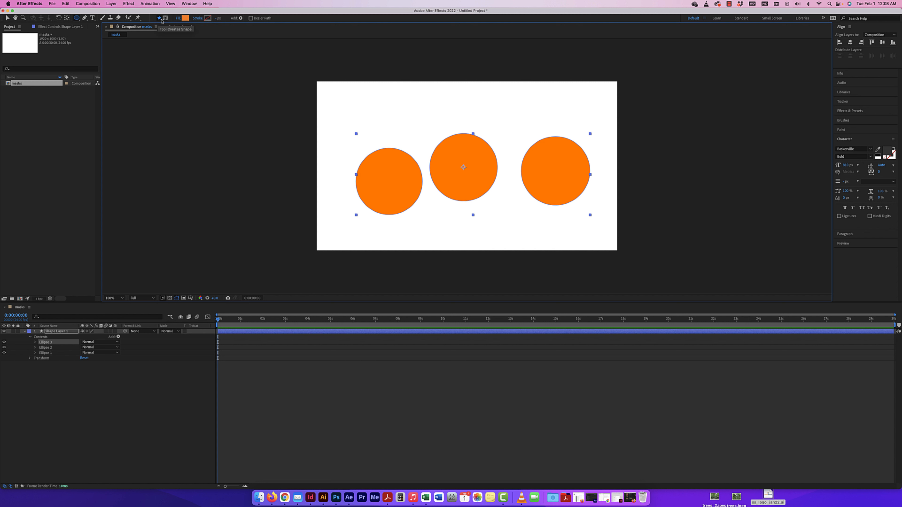
Step: Draw a wide elliptical mask across the three circles on the shape layer and expand the mask's properties
{"action": "left_click", "coordinate": [166, 18]}
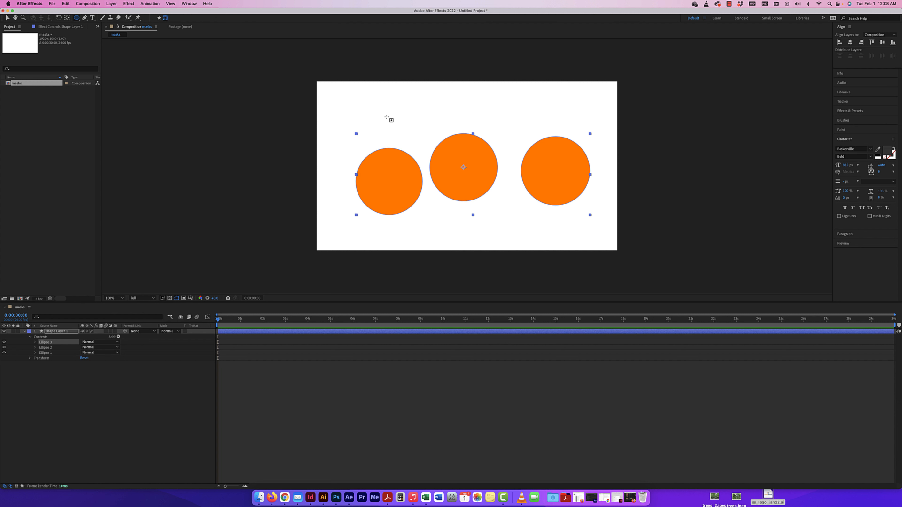
{"action": "left_click_drag", "start_coordinate": [362, 112], "coordinate": [559, 232]}
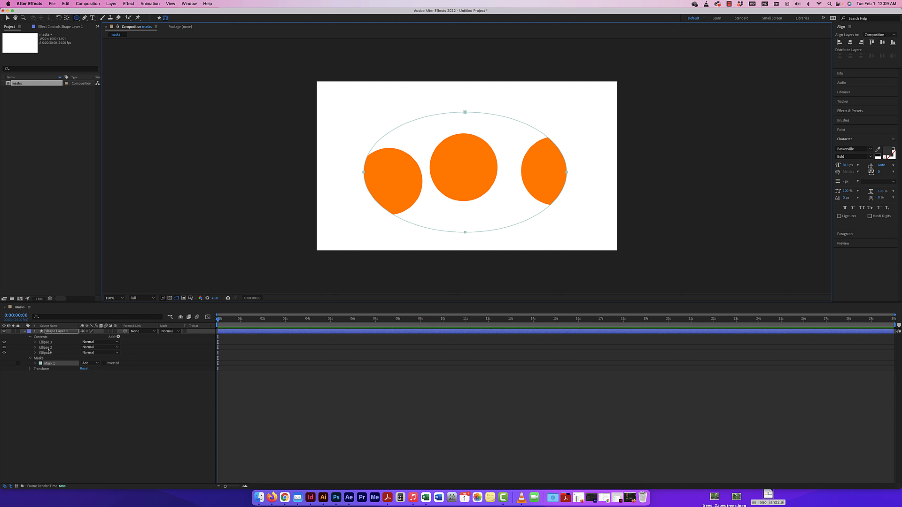
{"action": "left_click", "coordinate": [31, 359]}
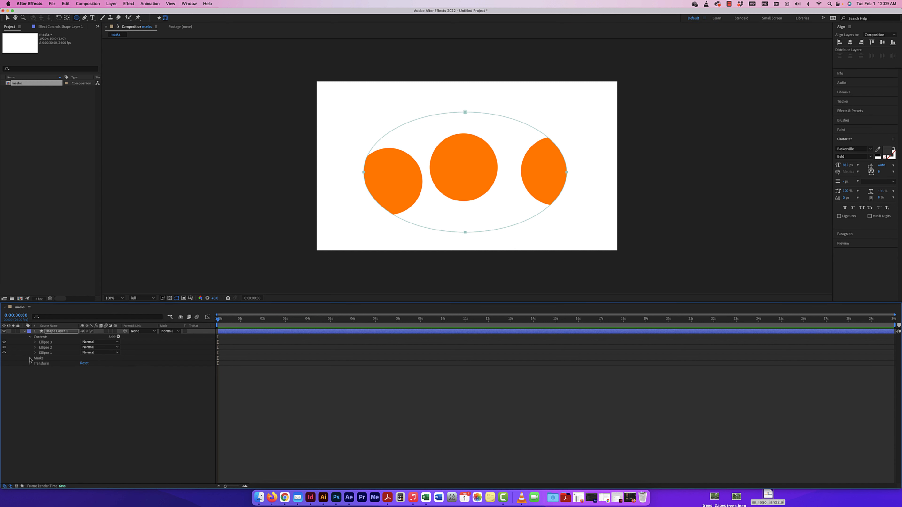
{"action": "left_click", "coordinate": [30, 358]}
{"action": "left_click", "coordinate": [35, 364]}
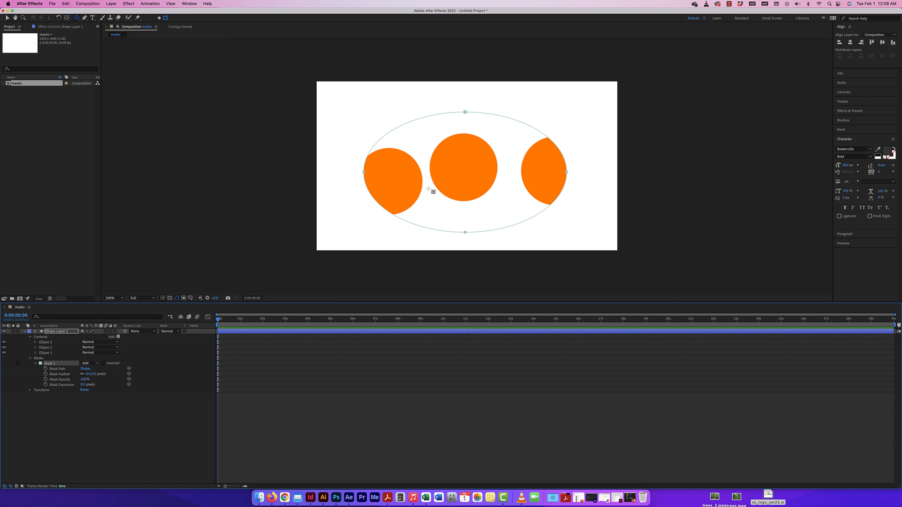
Step: Try adding a second, smaller elliptical mask over the middle circle, and delete it
{"action": "left_click_drag", "start_coordinate": [427, 151], "coordinate": [498, 209]}
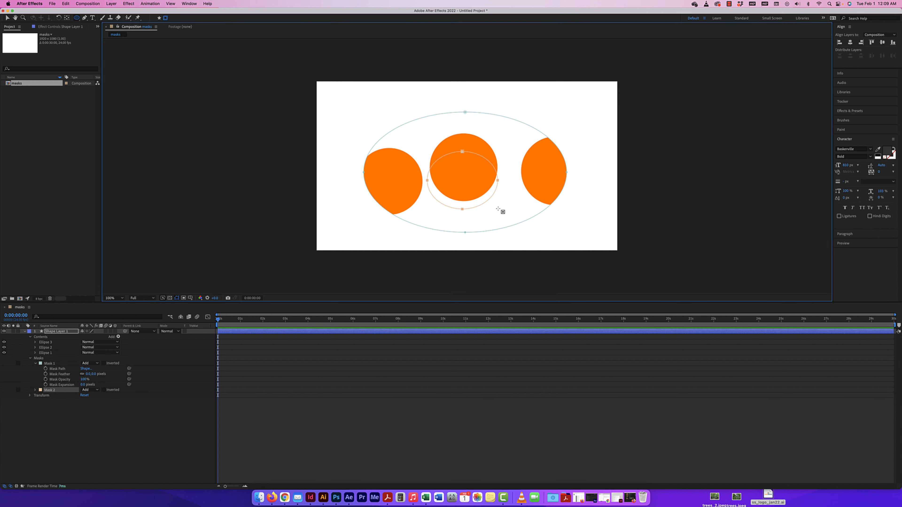
{"action": "left_click", "coordinate": [35, 390]}
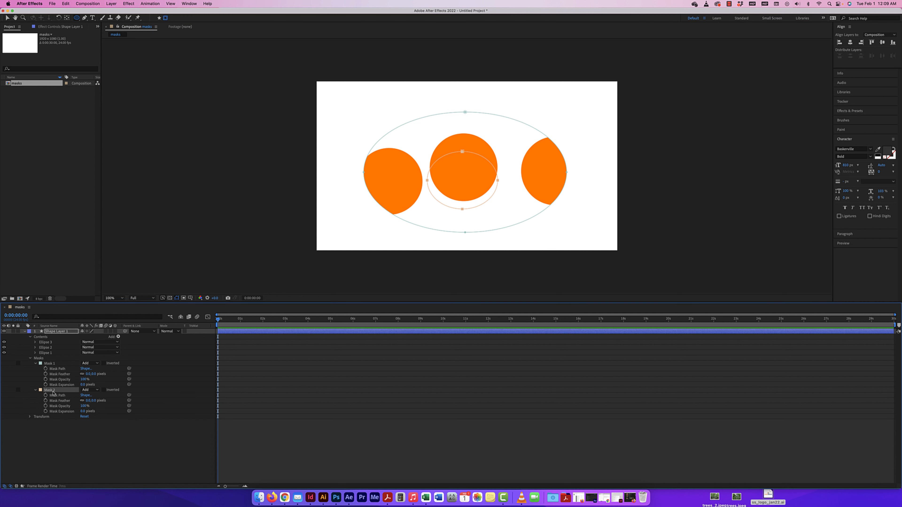
{"action": "key", "text": "Delete"}
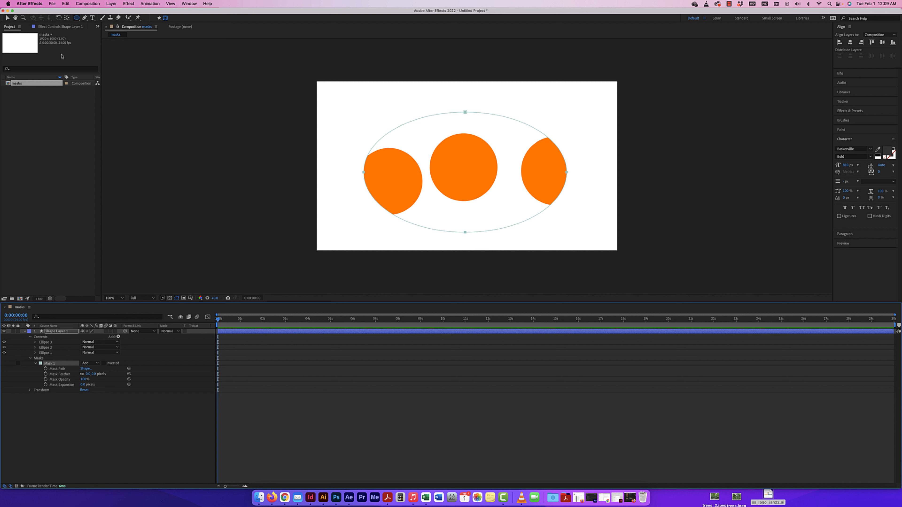
Step: Reshape the elliptical mask by moving its top point slightly and pulling its left and right points inward
{"action": "left_click", "coordinate": [7, 18]}
{"action": "left_click", "coordinate": [501, 113]}
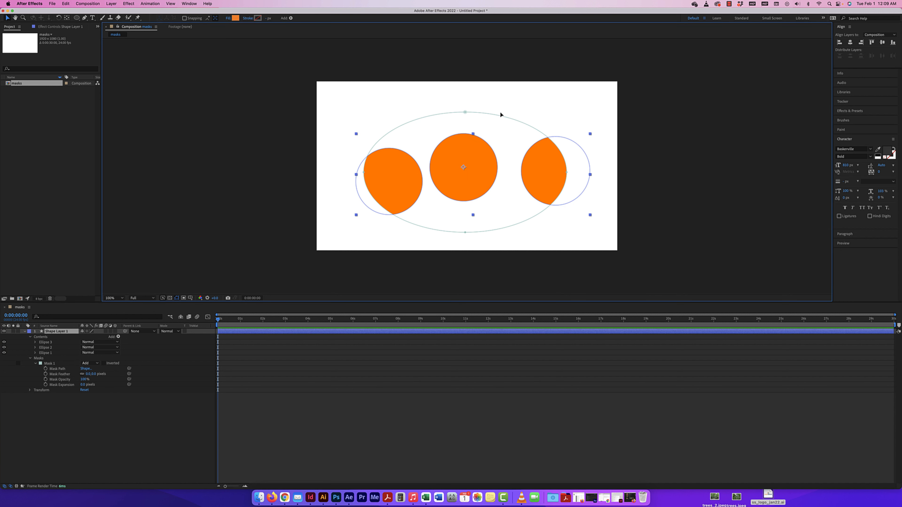
{"action": "left_click", "coordinate": [499, 114]}
{"action": "left_click", "coordinate": [499, 117]}
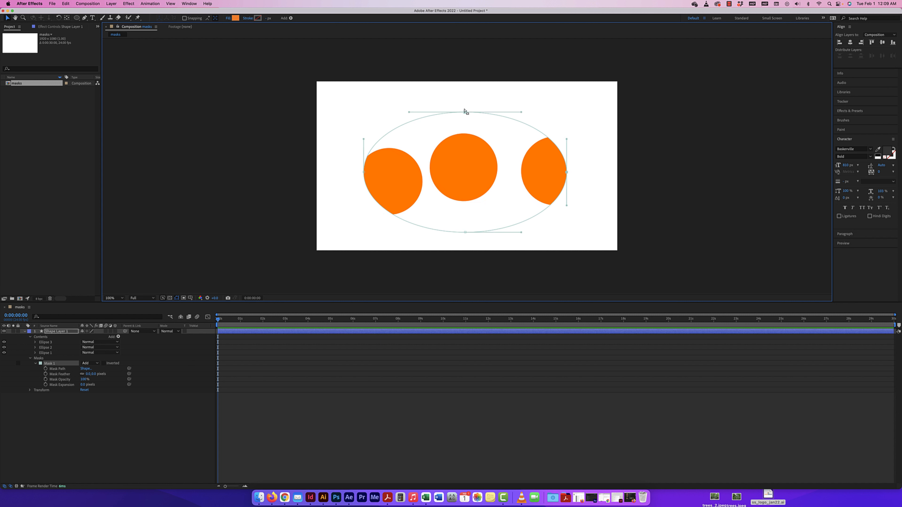
{"action": "mouse_move", "coordinate": [464, 113]}
{"action": "left_mouse_down"}
{"action": "mouse_move", "coordinate": [468, 147]}
{"action": "mouse_move", "coordinate": [474, 112]}
{"action": "left_mouse_up"}
{"action": "left_click_drag", "start_coordinate": [577, 173], "coordinate": [561, 174]}
{"action": "left_click_drag", "start_coordinate": [364, 174], "coordinate": [368, 173]}
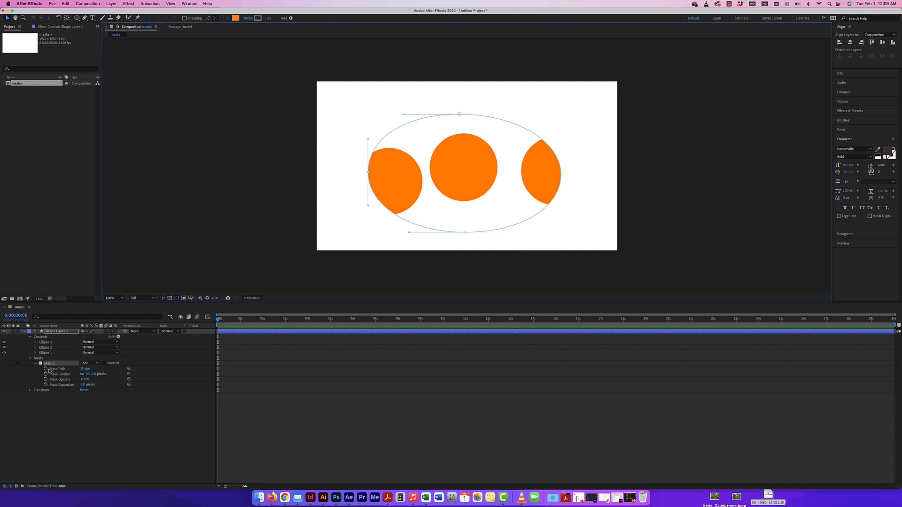
Step: Look at the Mask Shape settings without changes, try a mask feather of 317 pixels, and undo it
{"action": "left_click", "coordinate": [85, 368]}
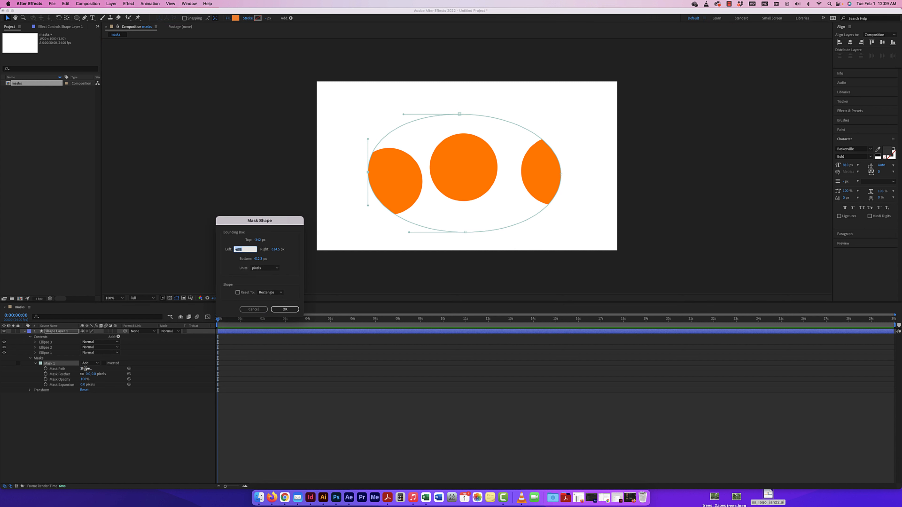
{"action": "left_click", "coordinate": [253, 308]}
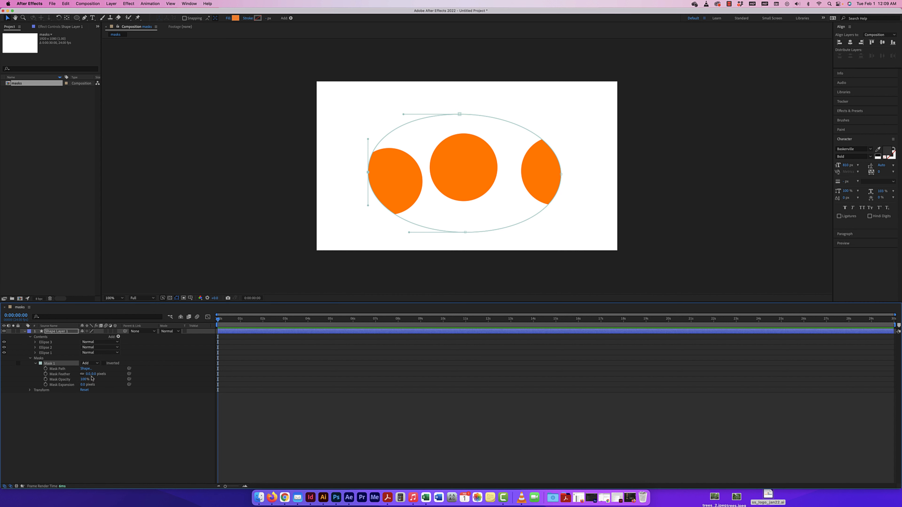
{"action": "left_click_drag", "start_coordinate": [88, 375], "coordinate": [187, 375]}
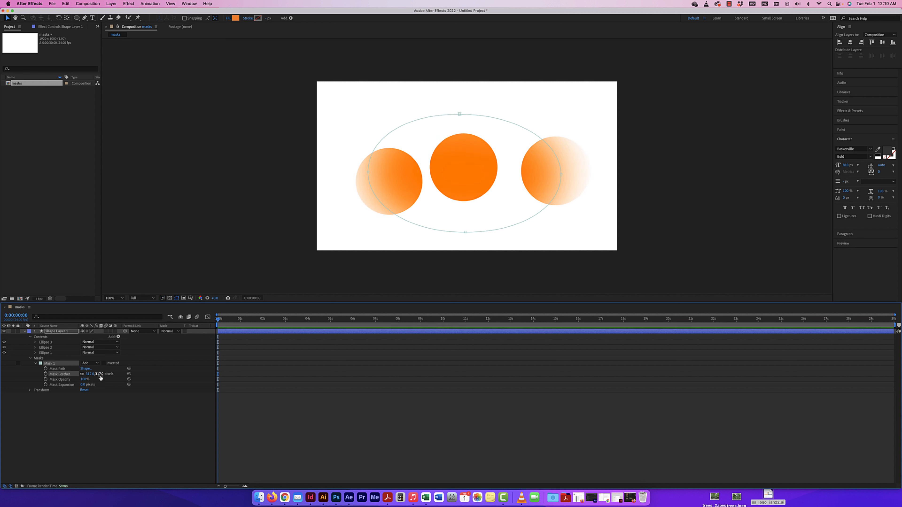
{"action": "key", "text": "super+z"}
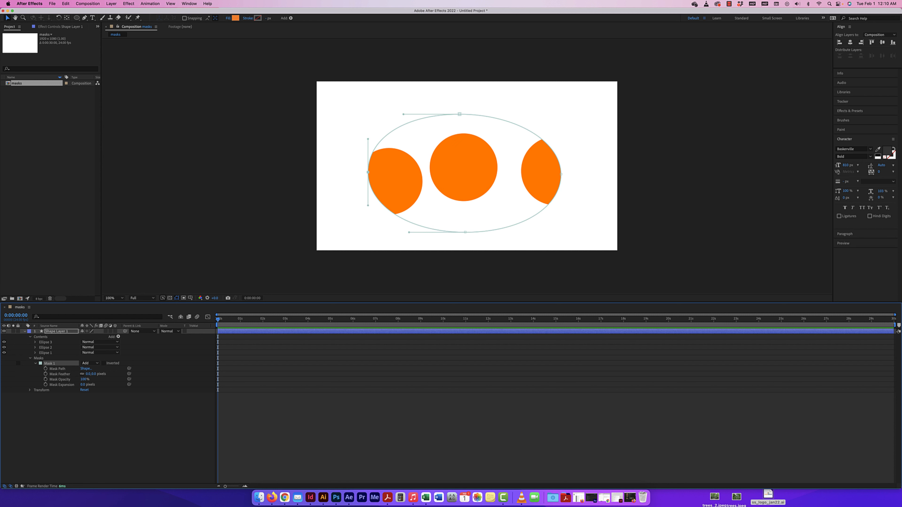
Step: Try out the mask's opacity, and vary its expansion to about -159 pixels
{"action": "mouse_move", "coordinate": [84, 380]}
{"action": "left_mouse_down"}
{"action": "mouse_move", "coordinate": [44, 379]}
{"action": "mouse_move", "coordinate": [84, 379]}
{"action": "left_mouse_up"}
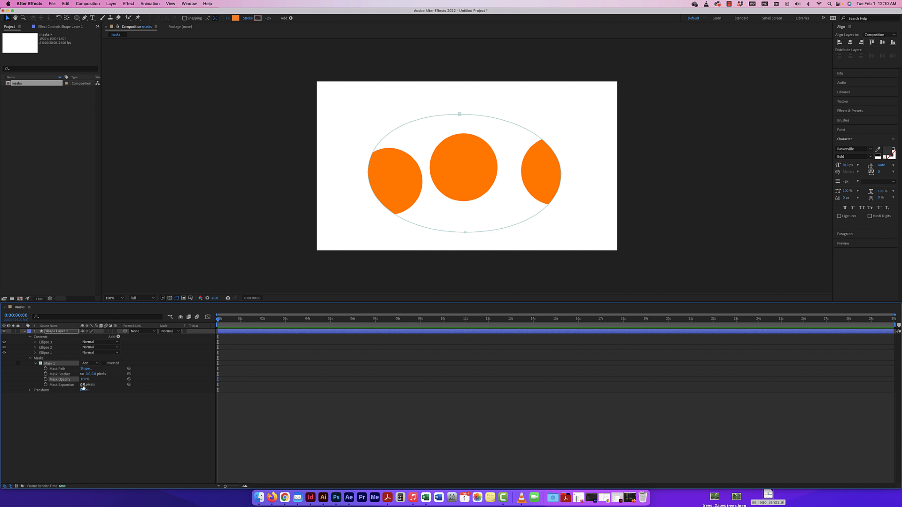
{"action": "mouse_move", "coordinate": [82, 386]}
{"action": "left_mouse_down"}
{"action": "mouse_move", "coordinate": [153, 385]}
{"action": "mouse_move", "coordinate": [35, 390]}
{"action": "mouse_move", "coordinate": [97, 386]}
{"action": "left_mouse_up"}
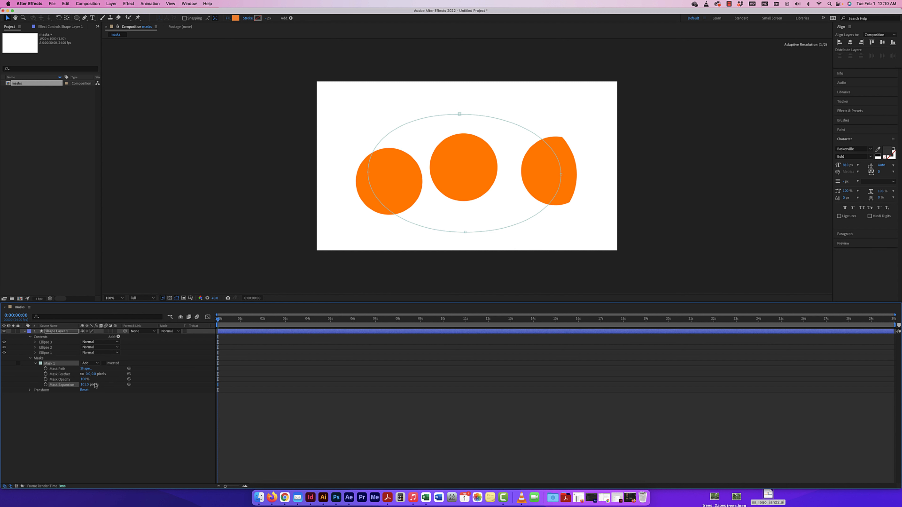
{"action": "key", "text": "super+z"}
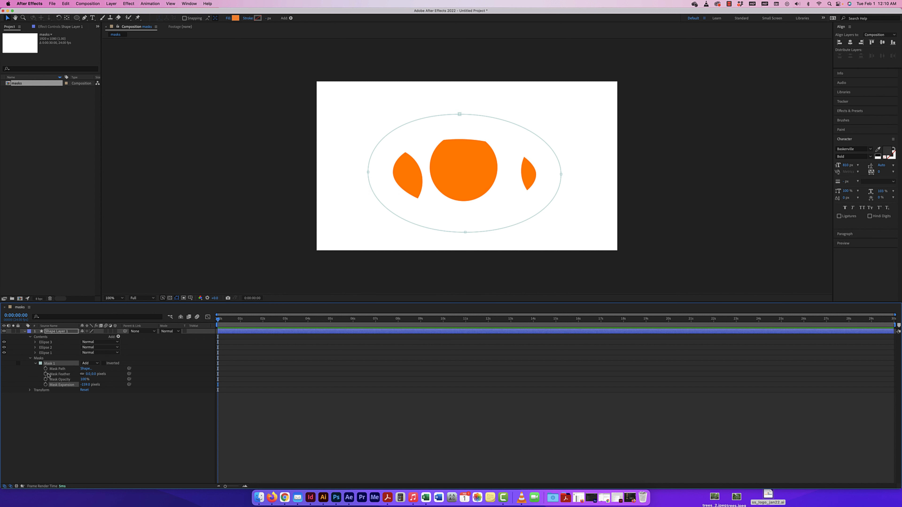
Step: Keyframe Mask Feather from 0 pixels at the start to 199 pixels at 0:00:01:23, and reset Mask Expansion to 0
{"action": "left_click", "coordinate": [45, 374]}
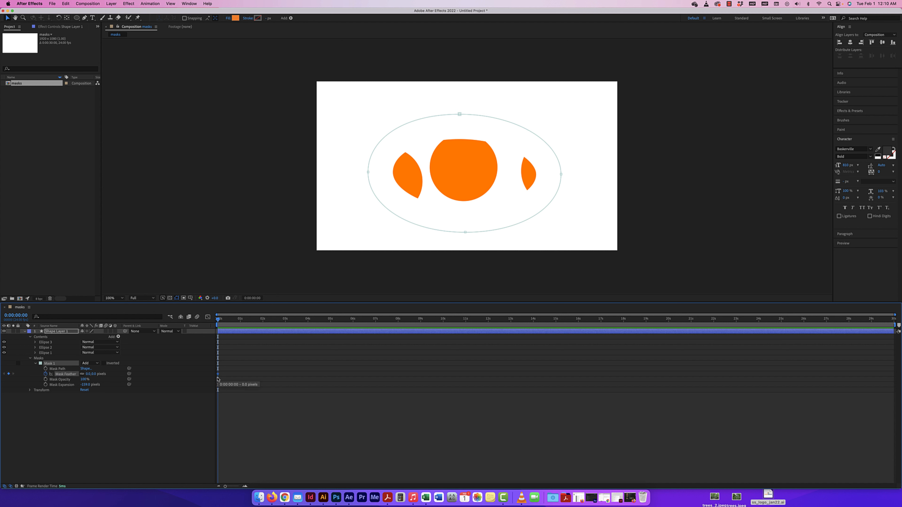
{"action": "left_click_drag", "start_coordinate": [219, 320], "coordinate": [262, 320]}
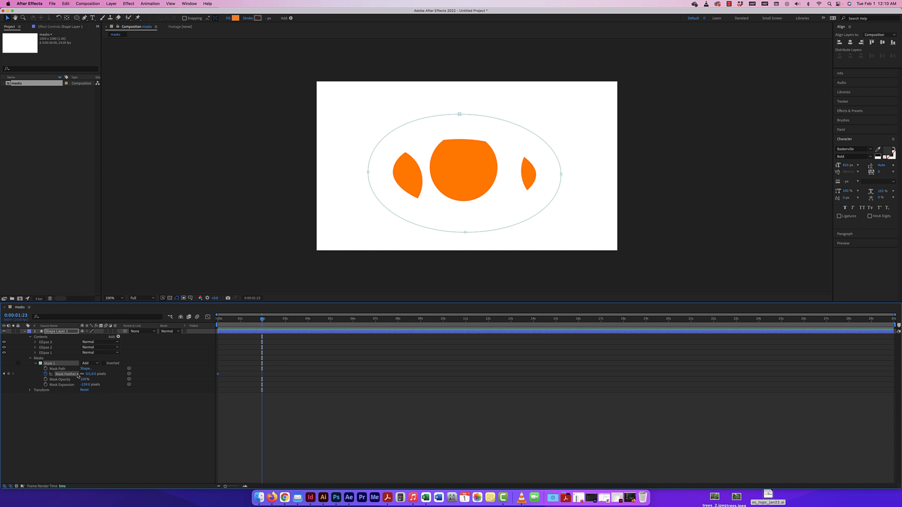
{"action": "left_click_drag", "start_coordinate": [88, 375], "coordinate": [150, 376]}
{"action": "left_click", "coordinate": [86, 385]}
{"action": "type", "text": "0"}
{"action": "key", "text": "Return"}
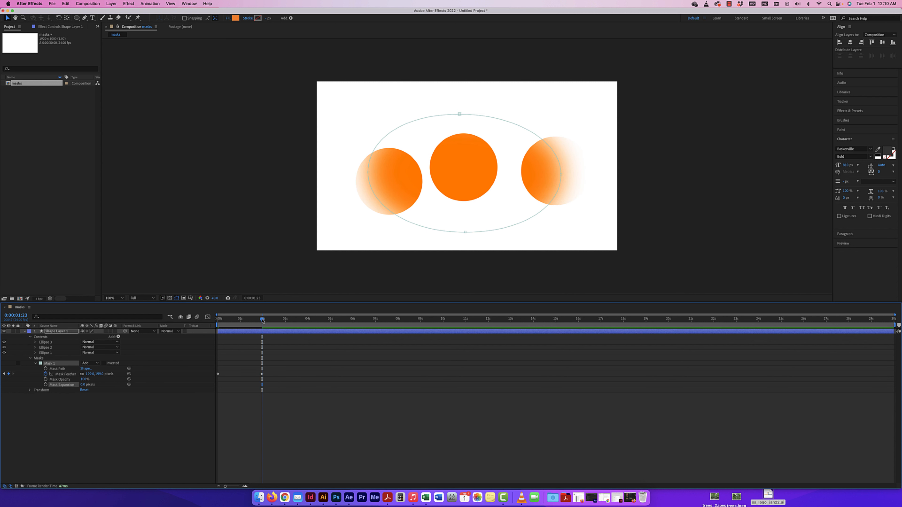
Step: Preview the feather animation from the start, remove the Mask Feather keyframes, and return to 0:00:00:00
{"action": "left_click_drag", "start_coordinate": [262, 320], "coordinate": [172, 323]}
{"action": "key", "text": "space"}
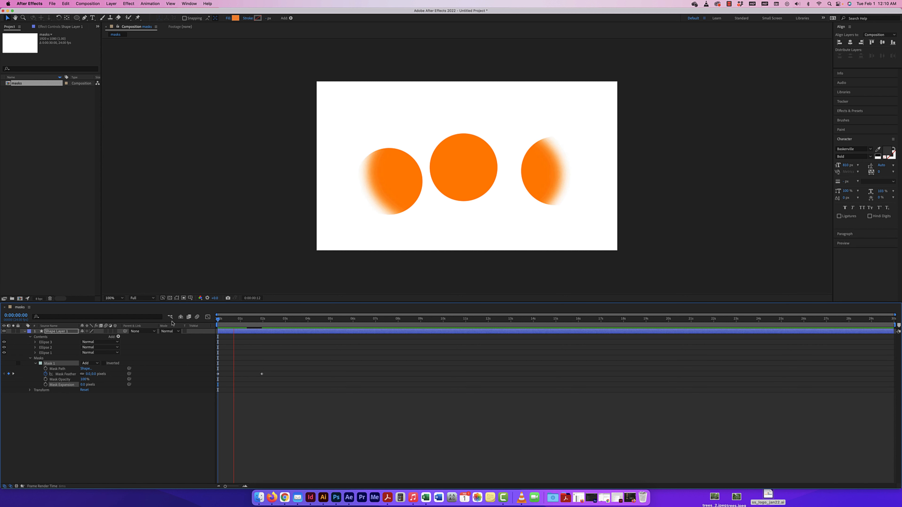
{"action": "key", "text": "space"}
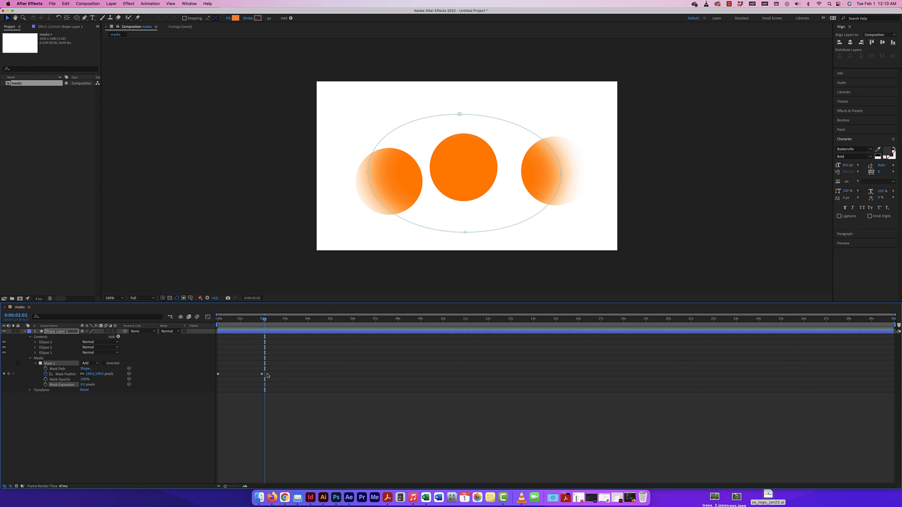
{"action": "left_click", "coordinate": [45, 374]}
{"action": "left_click_drag", "start_coordinate": [265, 323], "coordinate": [217, 322]}
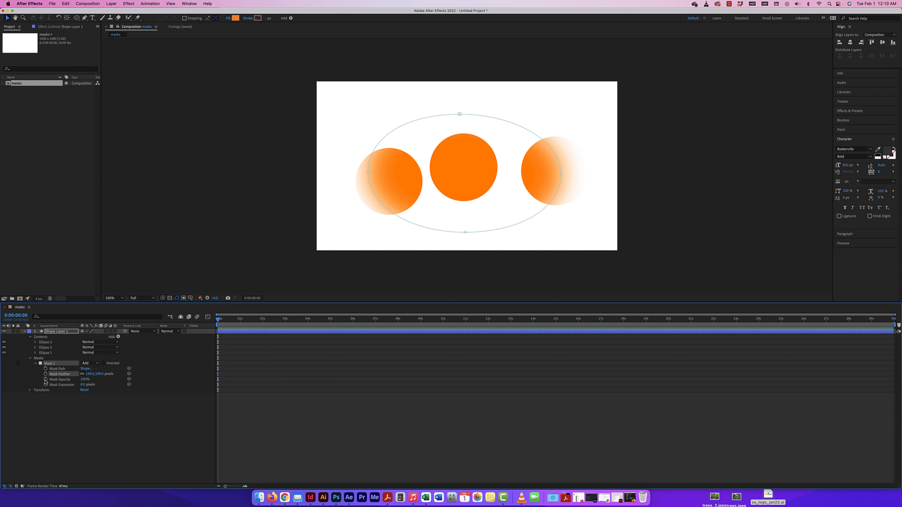
Step: Set Mask 1's feather to 0 pixels
{"action": "left_click", "coordinate": [90, 373]}
{"action": "type", "text": "0"}
{"action": "key", "text": "Return"}
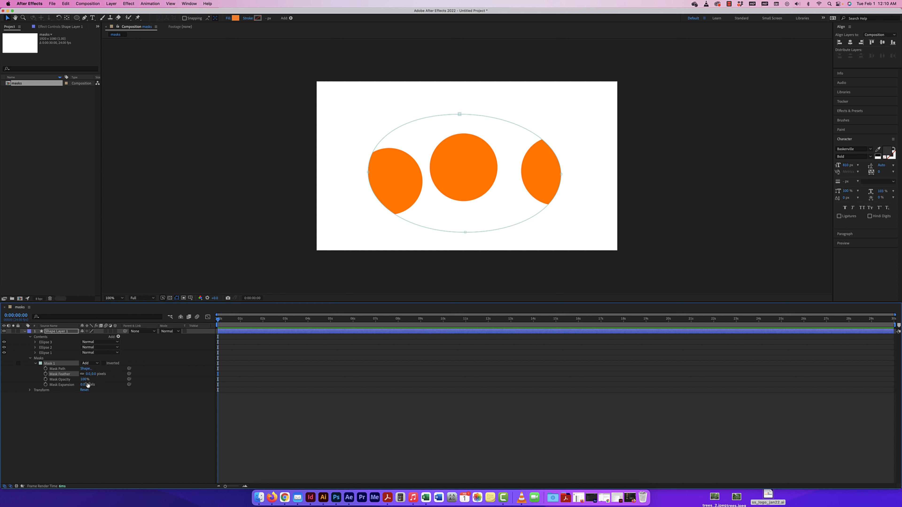
Step: Keyframe Mask Opacity from 100% at 0:00:00:00 to 0% at 0:00:02:01
{"action": "left_click", "coordinate": [45, 380]}
{"action": "left_click", "coordinate": [232, 319]}
{"action": "left_click_drag", "start_coordinate": [253, 321], "coordinate": [264, 320]}
{"action": "left_click_drag", "start_coordinate": [85, 379], "coordinate": [48, 380]}
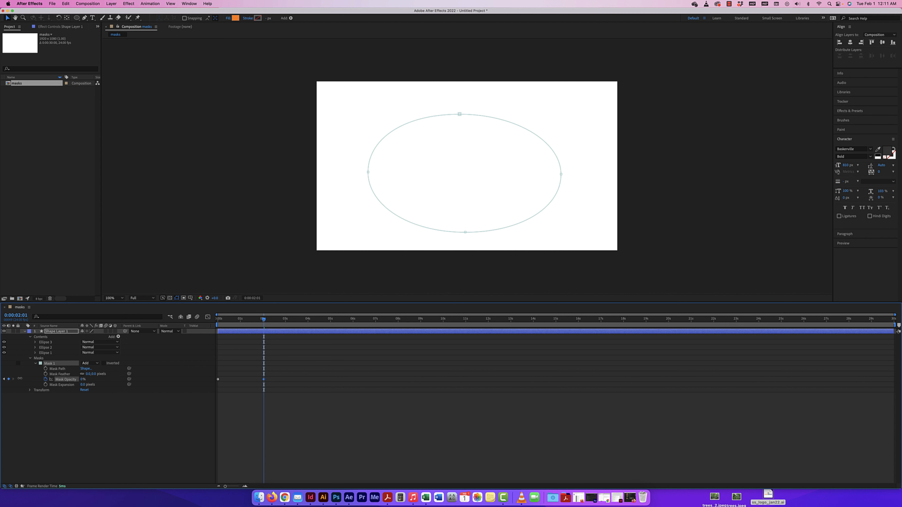
Step: Preview the opacity fade from the start, and remove the Mask Opacity keyframes
{"action": "left_click_drag", "start_coordinate": [264, 320], "coordinate": [171, 317]}
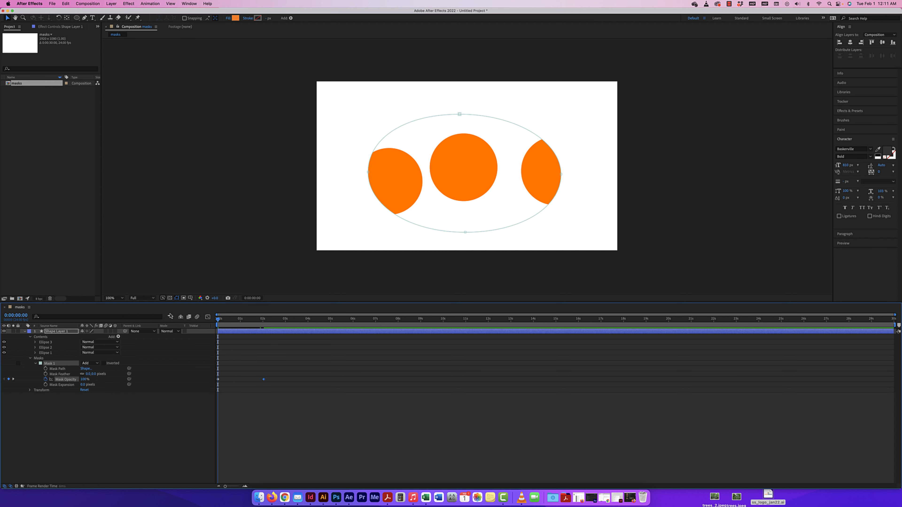
{"action": "key", "text": "space"}
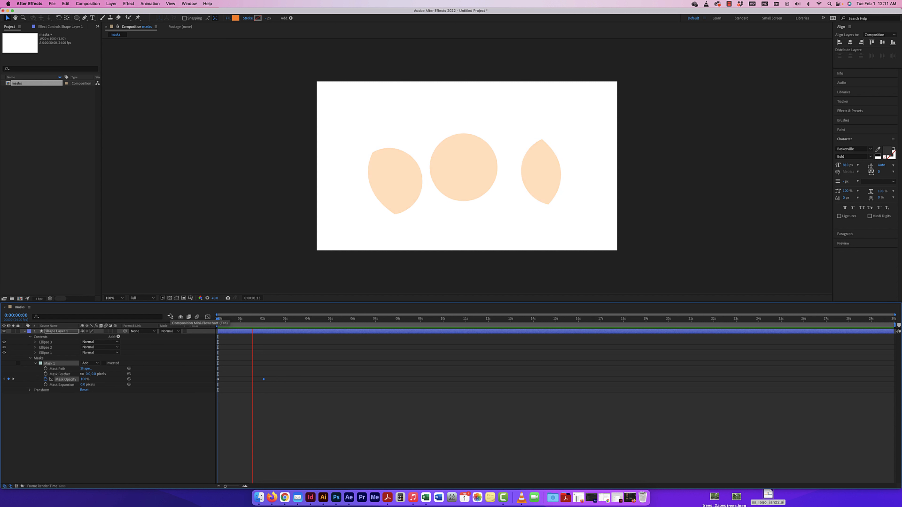
{"action": "key", "text": "space"}
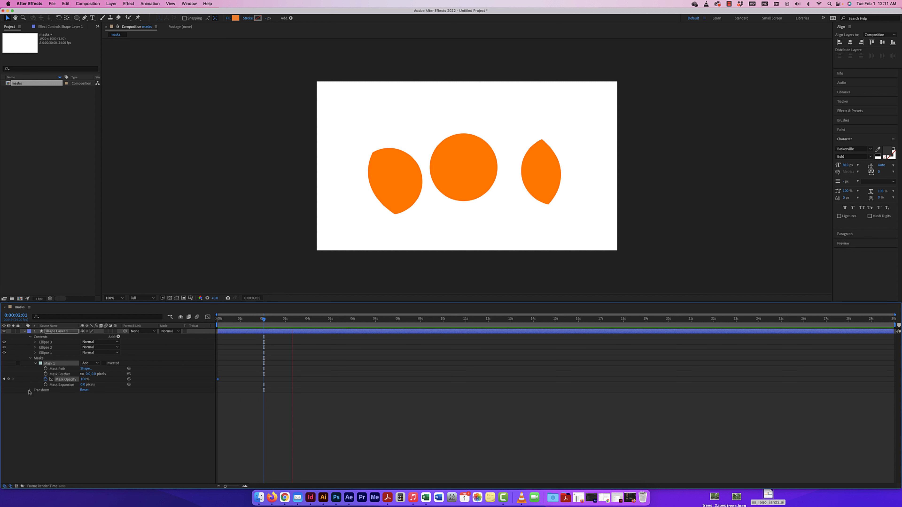
{"action": "left_click", "coordinate": [30, 390]}
{"action": "key", "text": "space"}
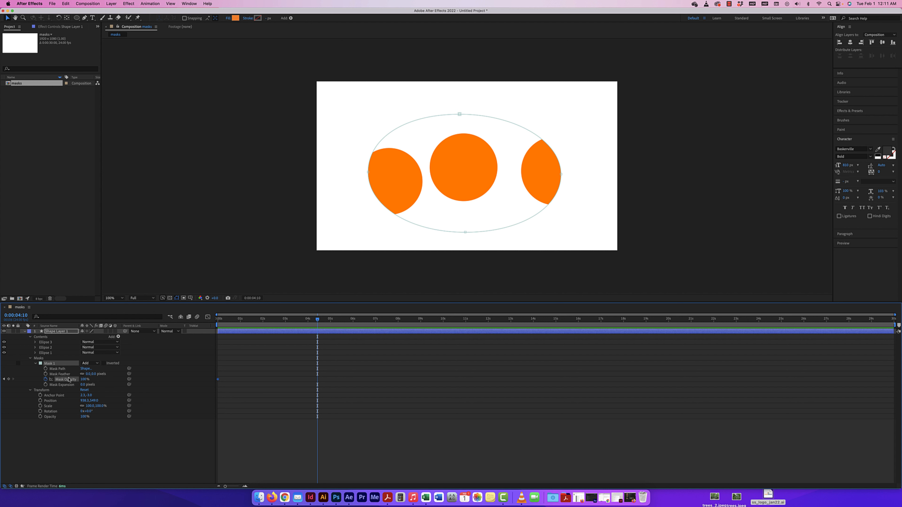
{"action": "left_click_drag", "start_coordinate": [323, 325], "coordinate": [186, 323]}
{"action": "left_click", "coordinate": [45, 379]}
Step: Keyframe Mask Expansion from 0 pixels at the start to about -388 pixels at 0:00:02:00
{"action": "left_click", "coordinate": [45, 384]}
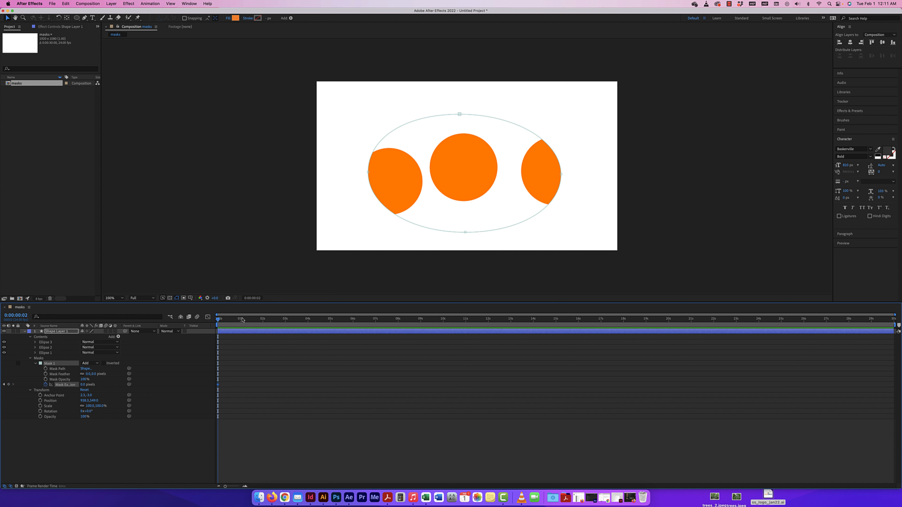
{"action": "left_click_drag", "start_coordinate": [242, 319], "coordinate": [263, 320]}
{"action": "left_click_drag", "start_coordinate": [81, 385], "coordinate": [1, 382]}
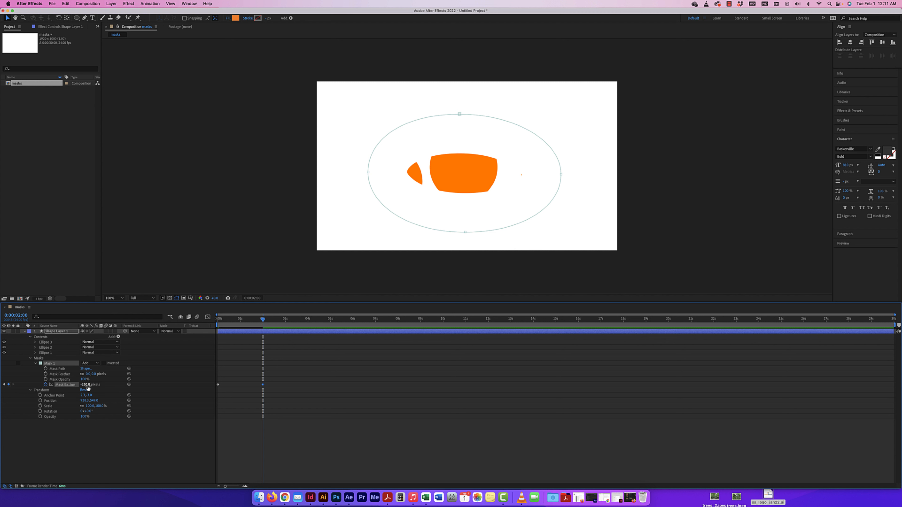
{"action": "left_click_drag", "start_coordinate": [86, 385], "coordinate": [43, 386]}
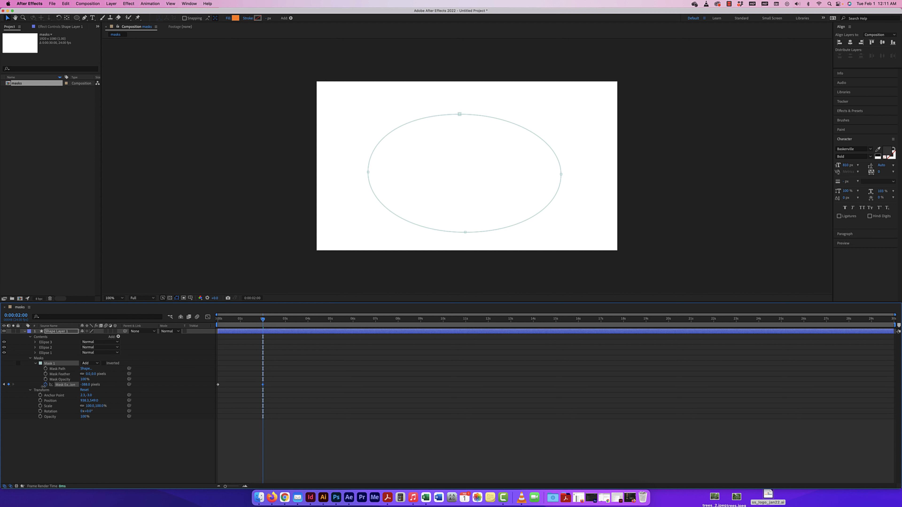
Step: Preview the Mask Expansion animation from the start, and return to 0:00:00:00
{"action": "left_click_drag", "start_coordinate": [263, 319], "coordinate": [185, 322]}
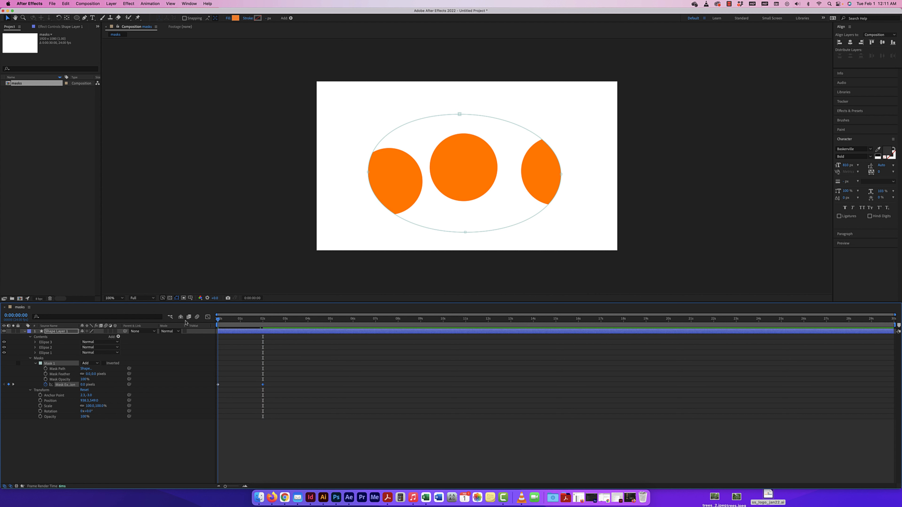
{"action": "key", "text": "space"}
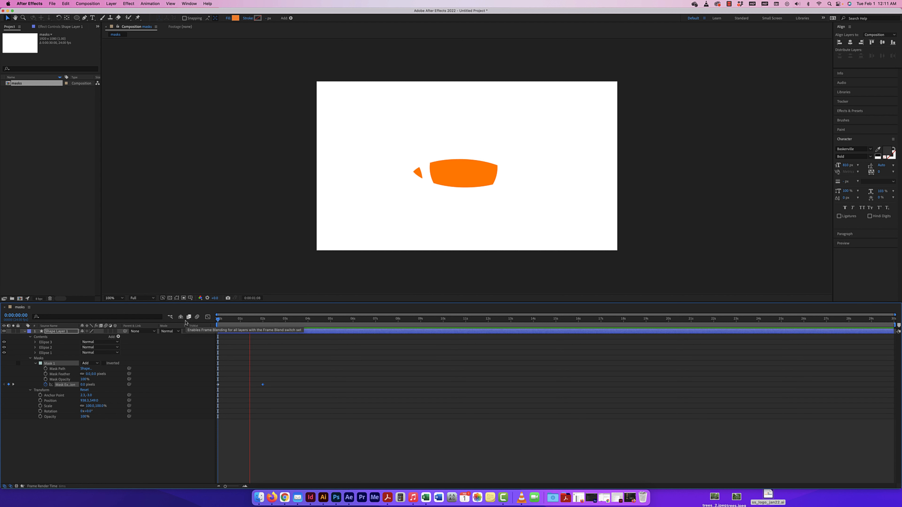
{"action": "left_click", "coordinate": [267, 320]}
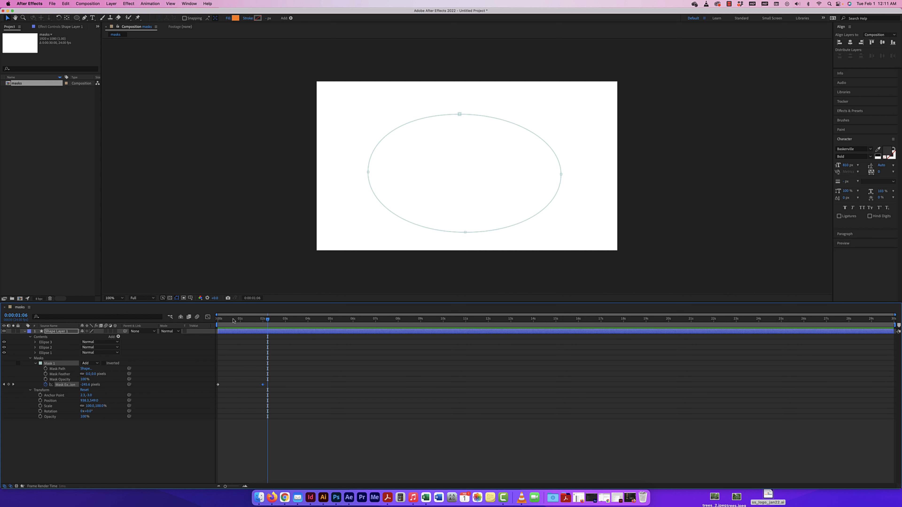
{"action": "left_click_drag", "start_coordinate": [233, 320], "coordinate": [193, 320]}
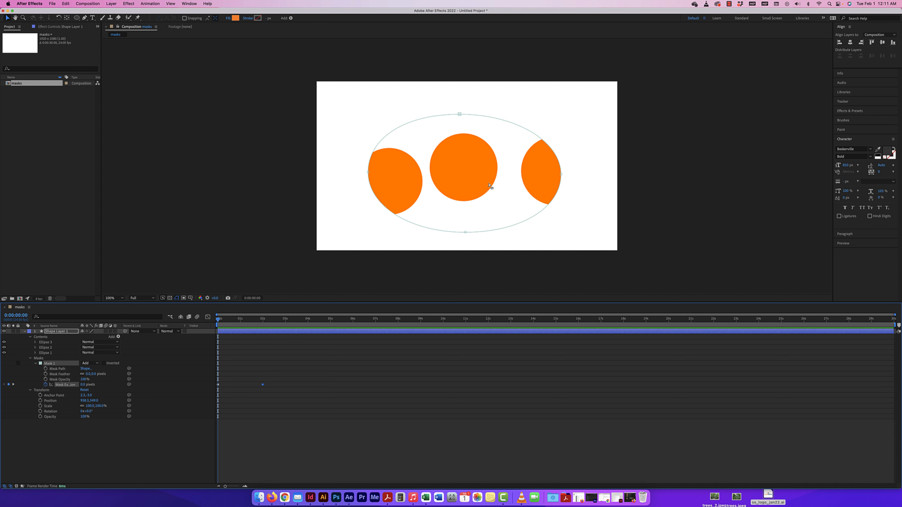
Step: Try Mask 1 inverted and in Subtract mode, and restore it to a non-inverted Add mask
{"action": "left_click", "coordinate": [104, 363]}
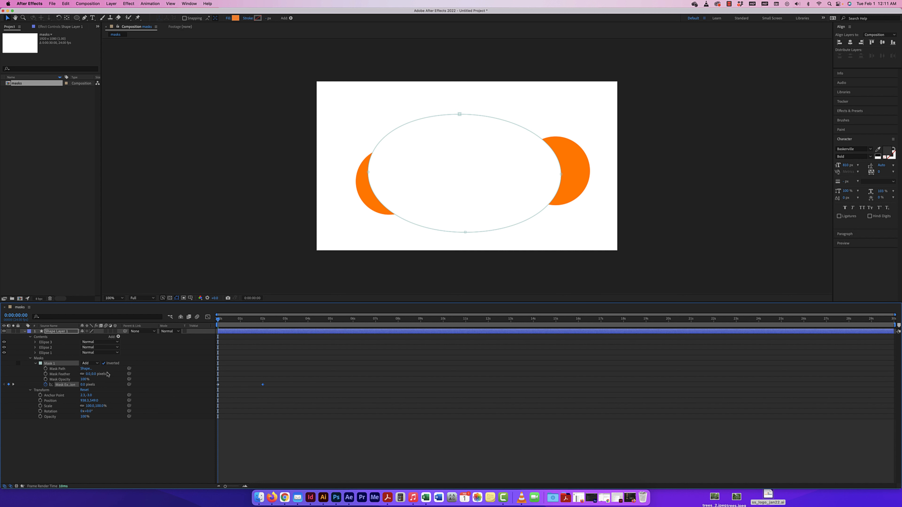
{"action": "left_click", "coordinate": [104, 363]}
{"action": "left_click", "coordinate": [97, 363]}
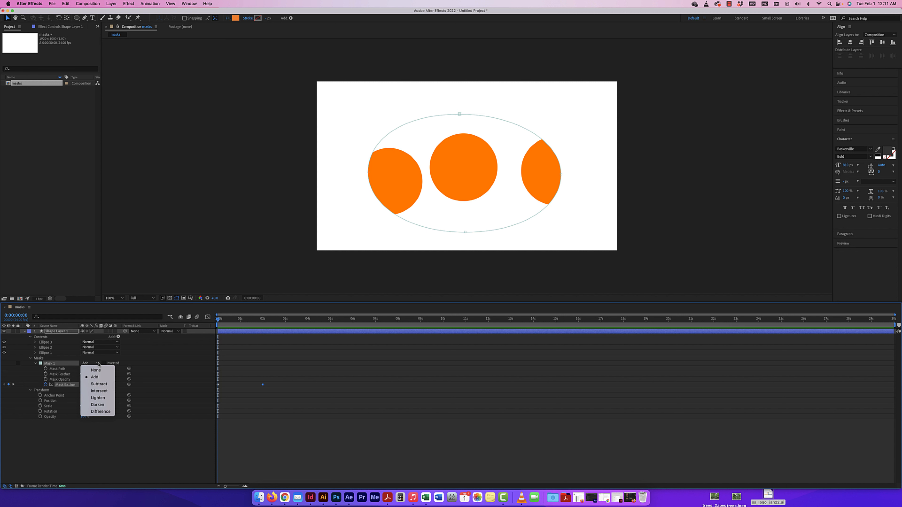
{"action": "left_click", "coordinate": [99, 383]}
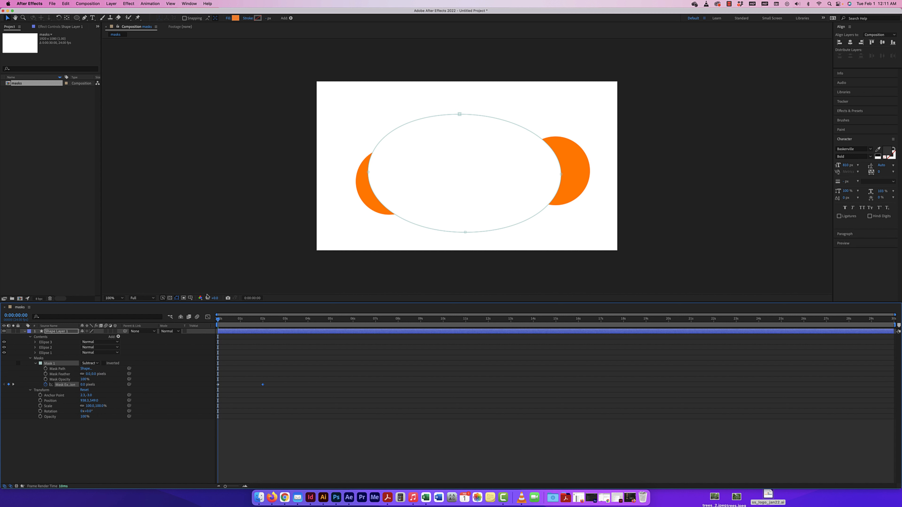
{"action": "left_click", "coordinate": [97, 363]}
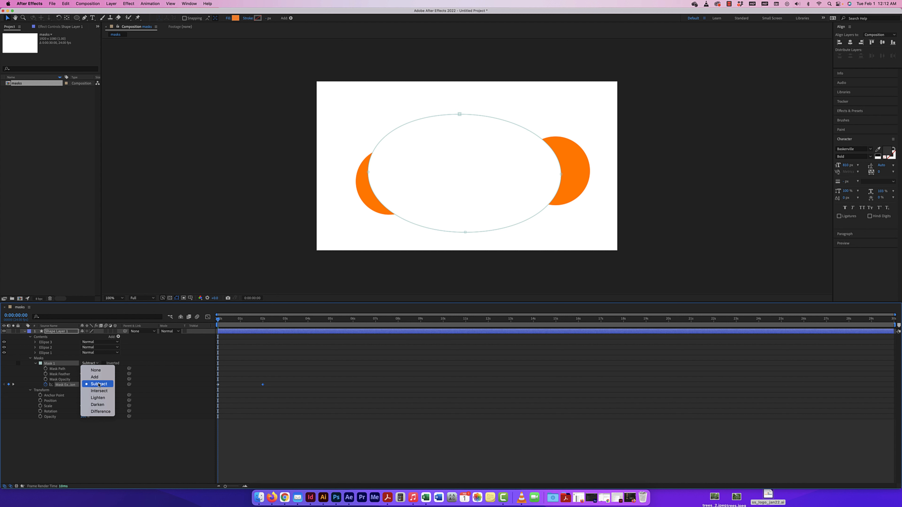
{"action": "left_click", "coordinate": [98, 378]}
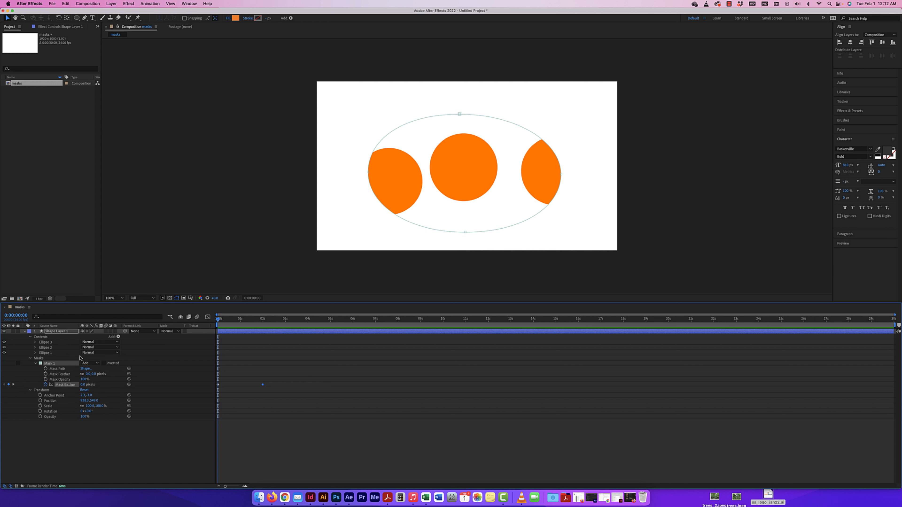
Step: Remove the Mask Expansion keyframes, and add a Mask Path keyframe to the ellipse mask at 0:00:00:00
{"action": "left_click", "coordinate": [45, 385]}
{"action": "left_click", "coordinate": [31, 390]}
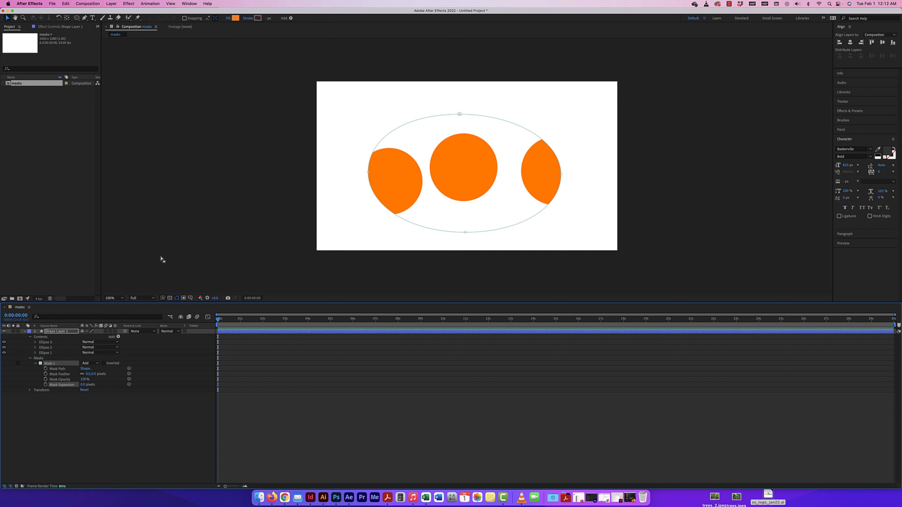
{"action": "left_click", "coordinate": [416, 119]}
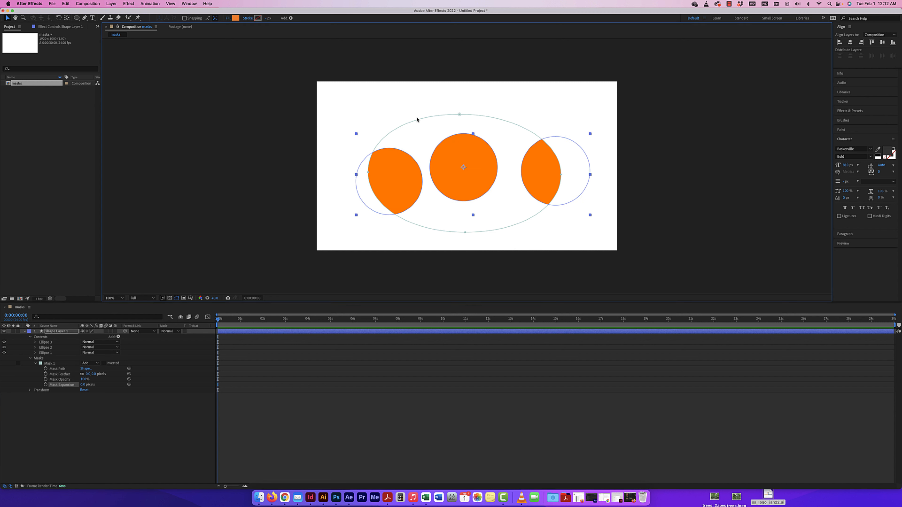
{"action": "left_click", "coordinate": [417, 122]}
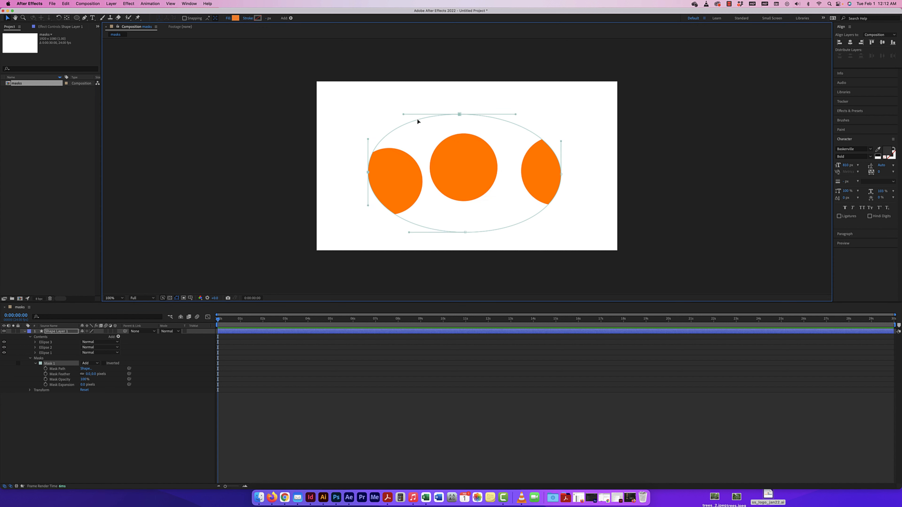
{"action": "left_click", "coordinate": [45, 369]}
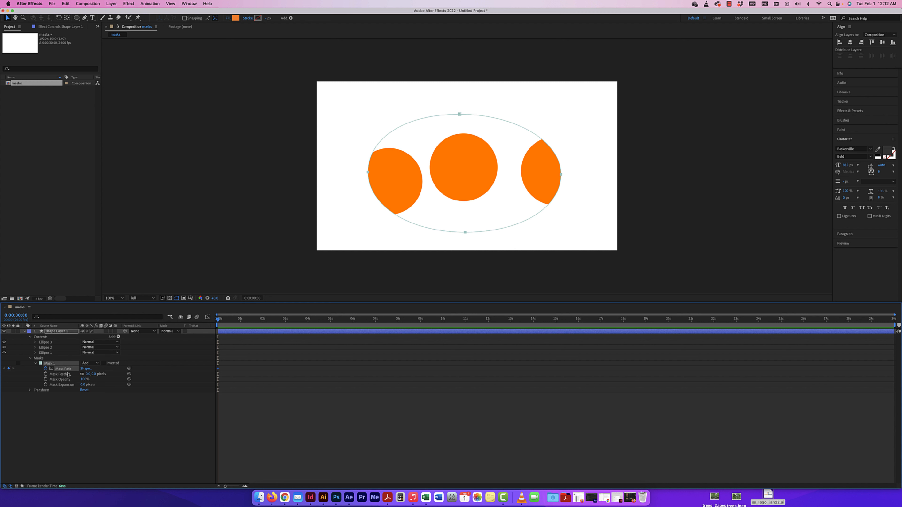
Step: Try nudging the ellipse mask's right and bottom points sideways, and move them back
{"action": "left_click", "coordinate": [536, 216]}
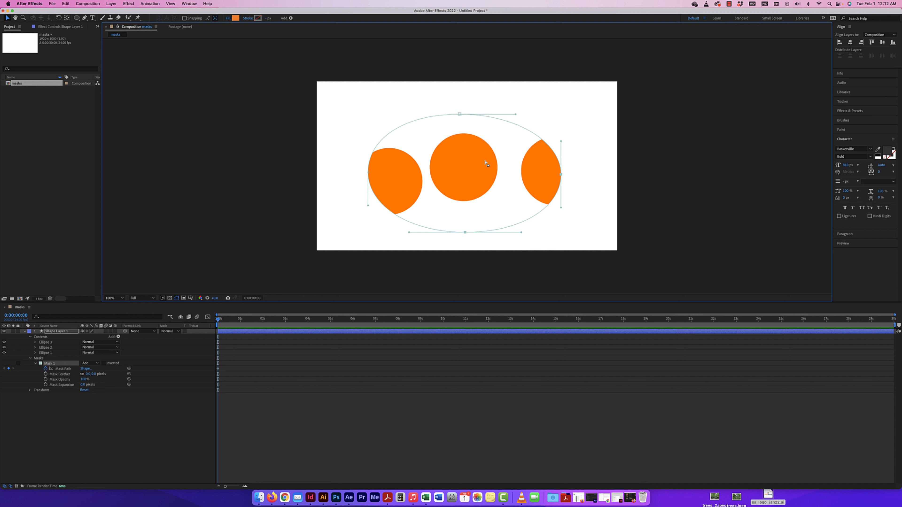
{"action": "key", "text": "shift+Right"}
{"action": "key", "text": "shift+Right"}
{"action": "key", "text": "shift+Right"}
{"action": "key", "text": "shift+Right"}
{"action": "key", "text": "shift+Right"}
{"action": "key", "text": "shift+Right"}
{"action": "key", "text": "shift+Right"}
{"action": "key", "text": "shift+Right"}
{"action": "key", "text": "shift+Right"}
{"action": "key", "text": "shift+Right"}
{"action": "key", "text": "shift+Right"}
{"action": "key", "text": "shift+Right"}
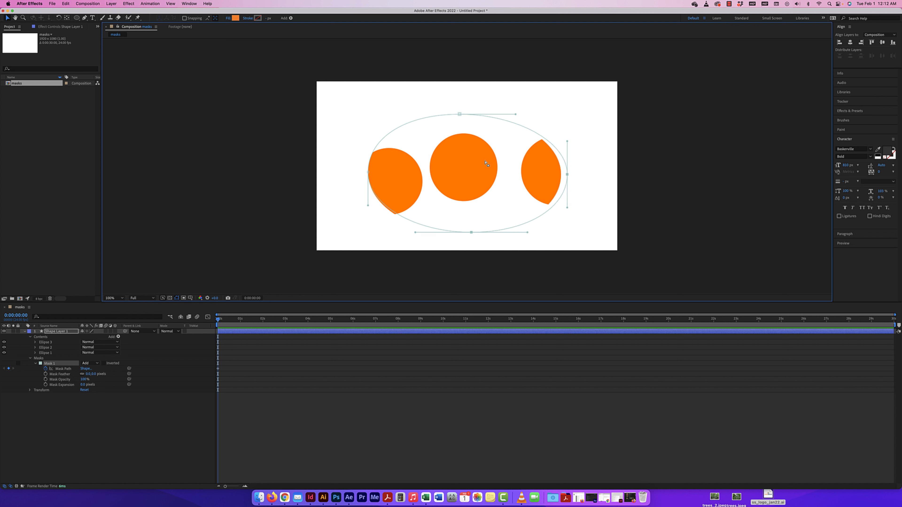
{"action": "key", "text": "shift+Left"}
{"action": "key", "text": "shift+Left"}
{"action": "key", "text": "shift+Left"}
{"action": "key", "text": "shift+Left"}
{"action": "key", "text": "shift+Left"}
{"action": "key", "text": "shift+Left"}
{"action": "key", "text": "shift+Left"}
{"action": "key", "text": "shift+Left"}
{"action": "key", "text": "shift+Left"}
{"action": "key", "text": "shift+Left"}
{"action": "key", "text": "shift+Left"}
{"action": "key", "text": "shift+Left"}
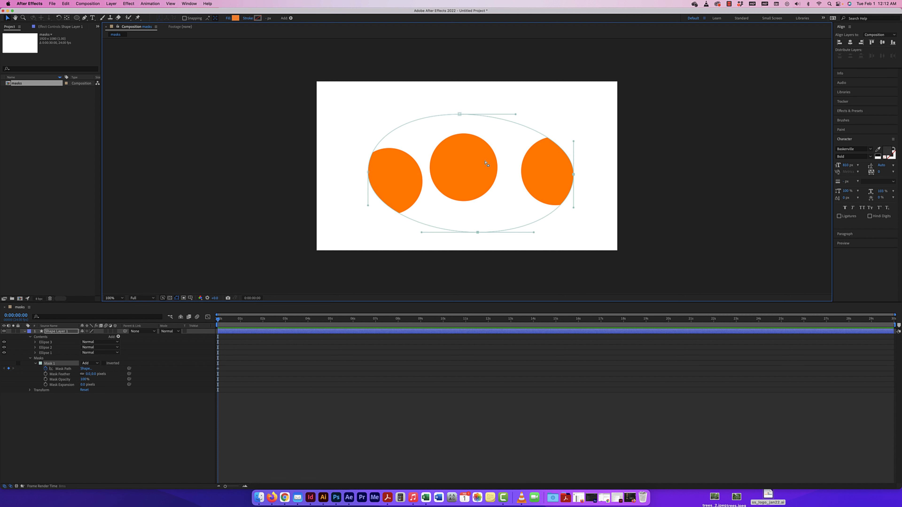
Step: Try free-transforming only the mask's right and bottom points, undo the resize, and leave the transform
{"action": "key", "text": "comma"}
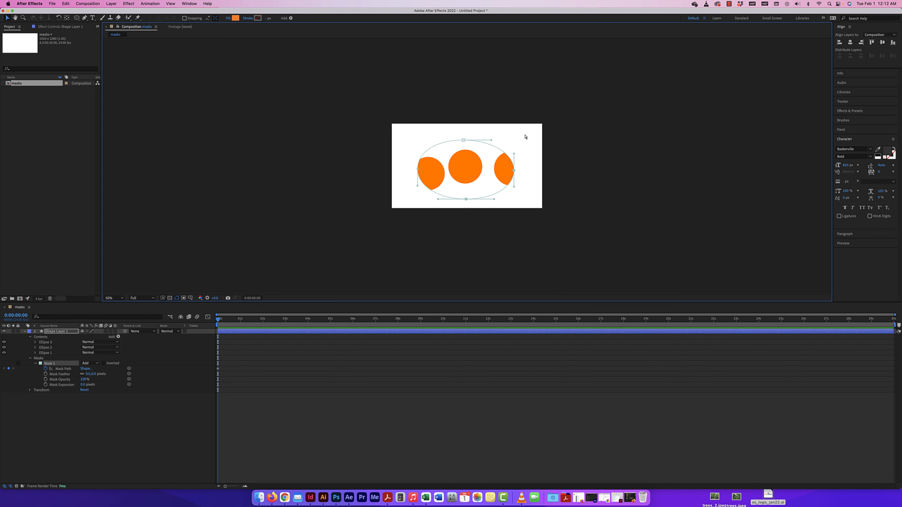
{"action": "key", "text": "period"}
{"action": "key", "text": "period"}
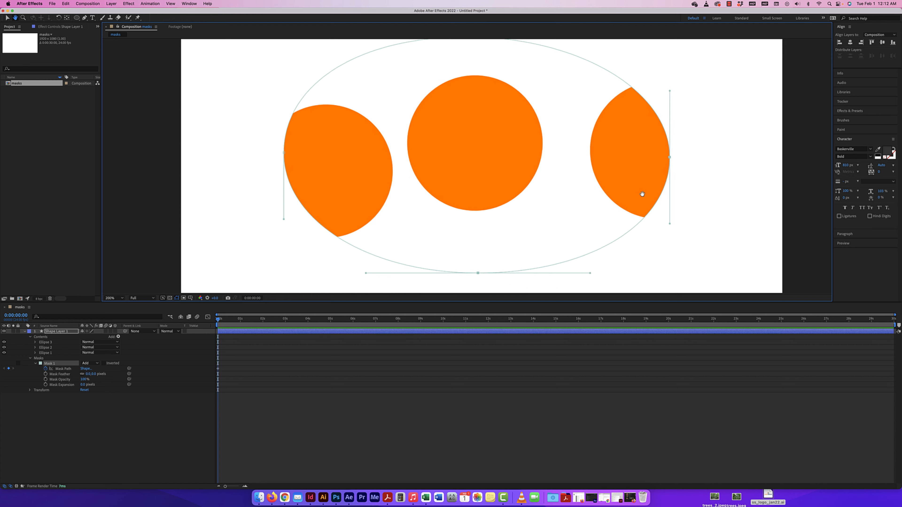
{"action": "left_click_drag", "start_coordinate": [642, 194], "coordinate": [641, 177]}
{"action": "left_click_drag", "start_coordinate": [359, 197], "coordinate": [375, 237]}
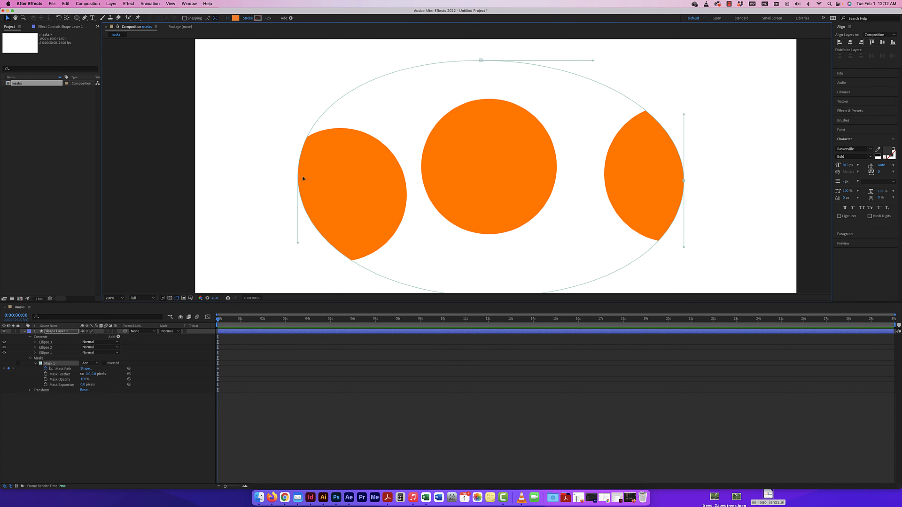
{"action": "key", "text": "comma"}
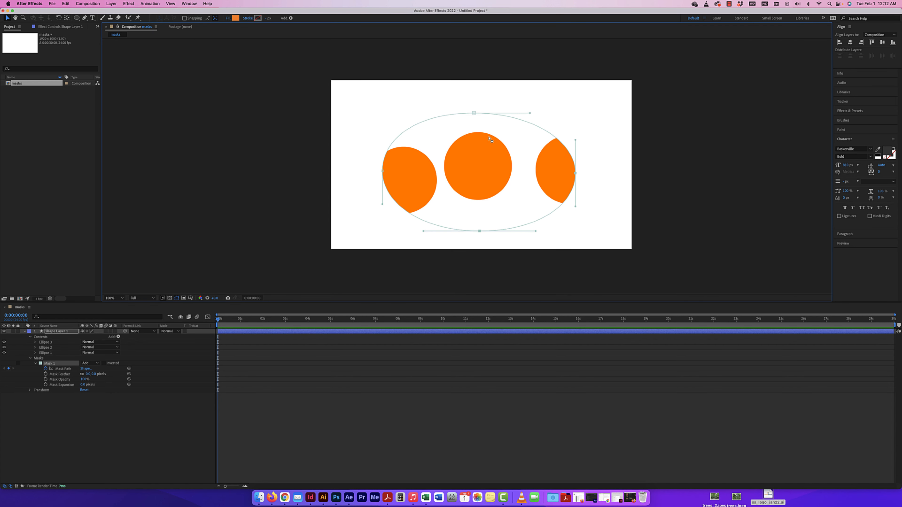
{"action": "key", "text": "super+t"}
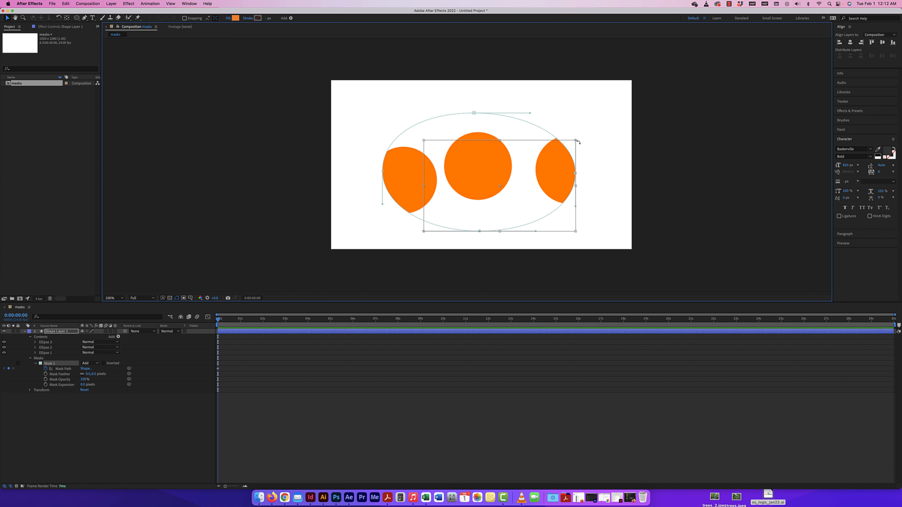
{"action": "mouse_move", "coordinate": [575, 141]}
{"action": "left_mouse_down"}
{"action": "mouse_move", "coordinate": [614, 136]}
{"action": "mouse_move", "coordinate": [571, 156]}
{"action": "mouse_move", "coordinate": [568, 146]}
{"action": "left_mouse_up"}
{"action": "key", "text": "super+z"}
{"action": "key", "text": "Return"}
Step: Free-transform the whole ellipse mask and move it slightly up and to the right over the circles
{"action": "left_click", "coordinate": [475, 113]}
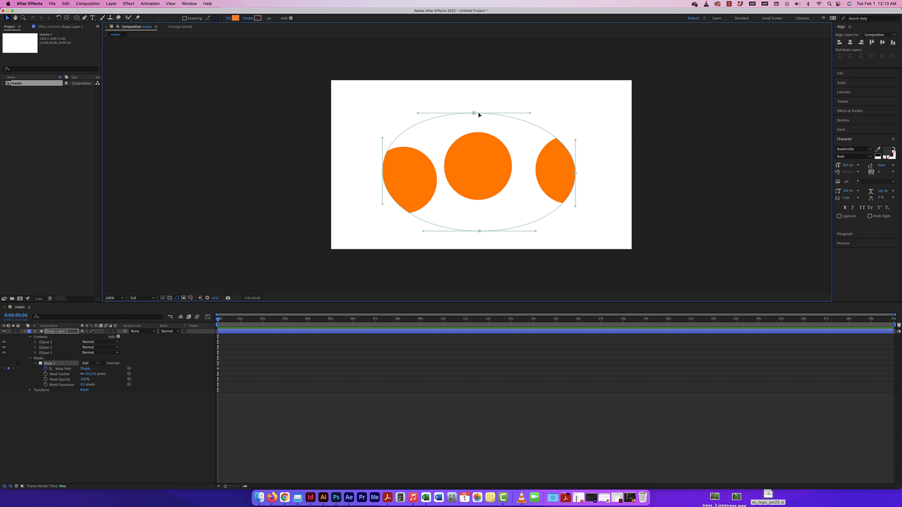
{"action": "left_click", "coordinate": [382, 171]}
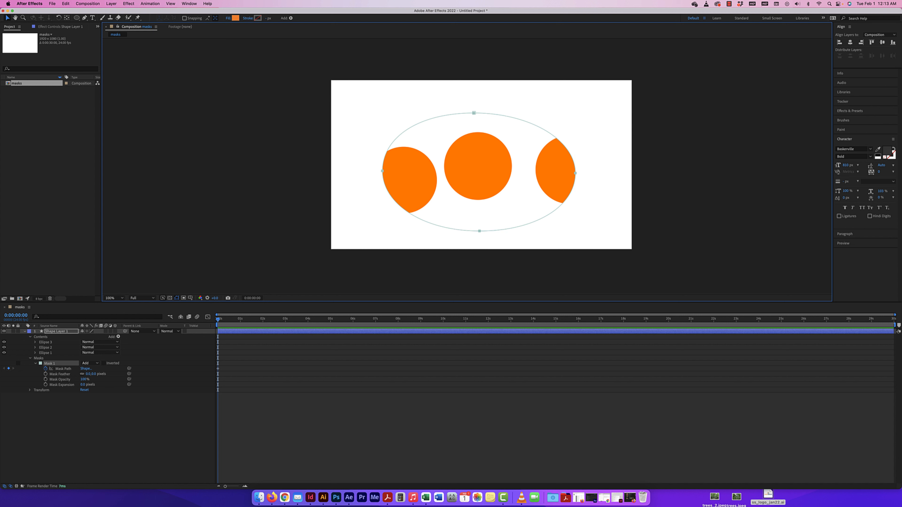
{"action": "double_click", "coordinate": [520, 227]}
{"action": "mouse_move", "coordinate": [546, 217]}
{"action": "left_mouse_down"}
{"action": "mouse_move", "coordinate": [594, 214]}
{"action": "mouse_move", "coordinate": [554, 194]}
{"action": "mouse_move", "coordinate": [534, 222]}
{"action": "mouse_move", "coordinate": [571, 216]}
{"action": "mouse_move", "coordinate": [542, 204]}
{"action": "mouse_move", "coordinate": [547, 213]}
{"action": "left_mouse_up"}
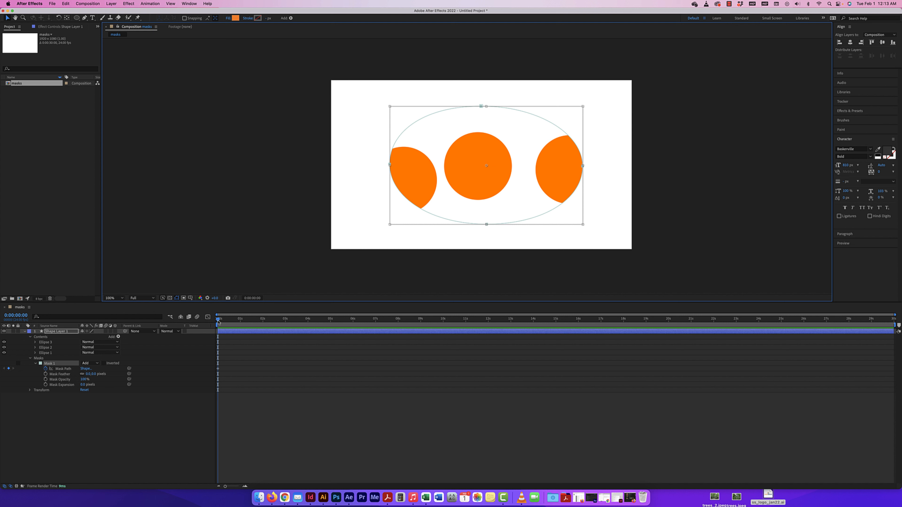
Step: Set a Mask Path keyframe at 0:00:03:01 with the ellipse moved mostly off the composition's left edge
{"action": "left_click_drag", "start_coordinate": [217, 319], "coordinate": [286, 319]}
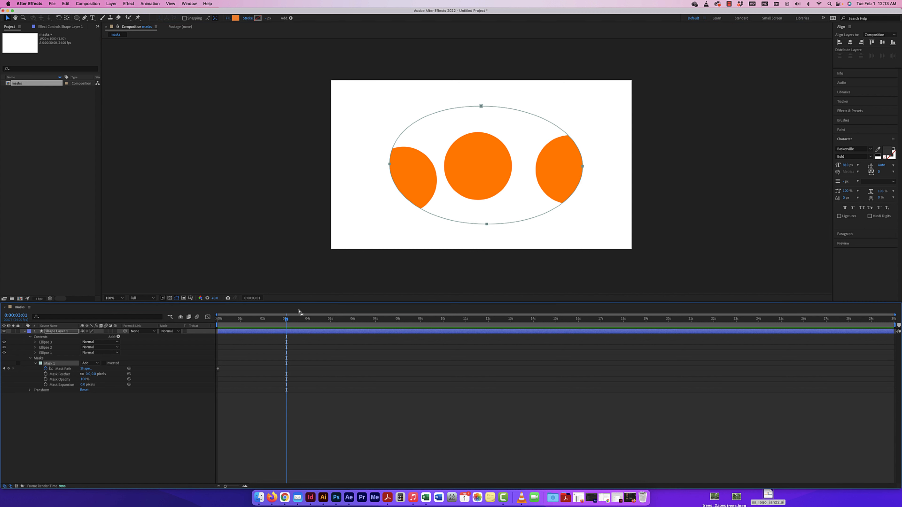
{"action": "left_click_drag", "start_coordinate": [559, 207], "coordinate": [338, 211]}
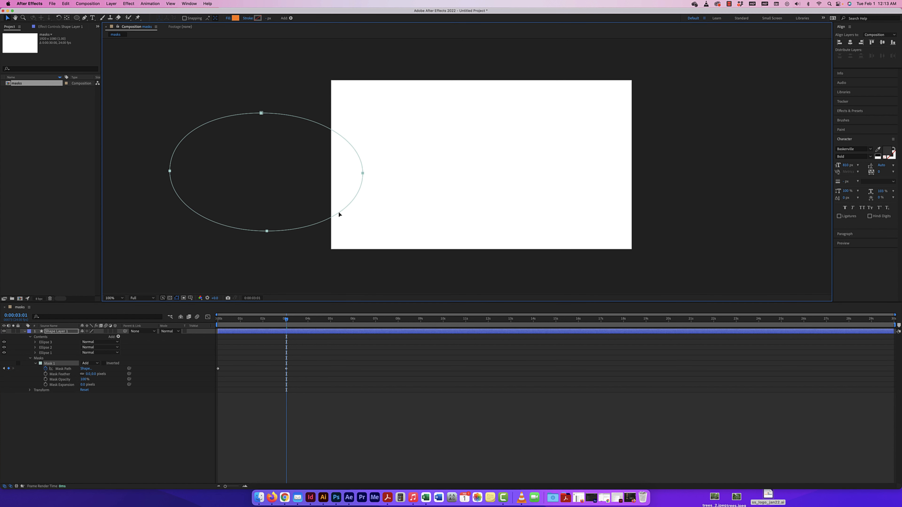
Step: Preview the mask path animation from the start of the timeline
{"action": "left_click_drag", "start_coordinate": [286, 320], "coordinate": [218, 321]}
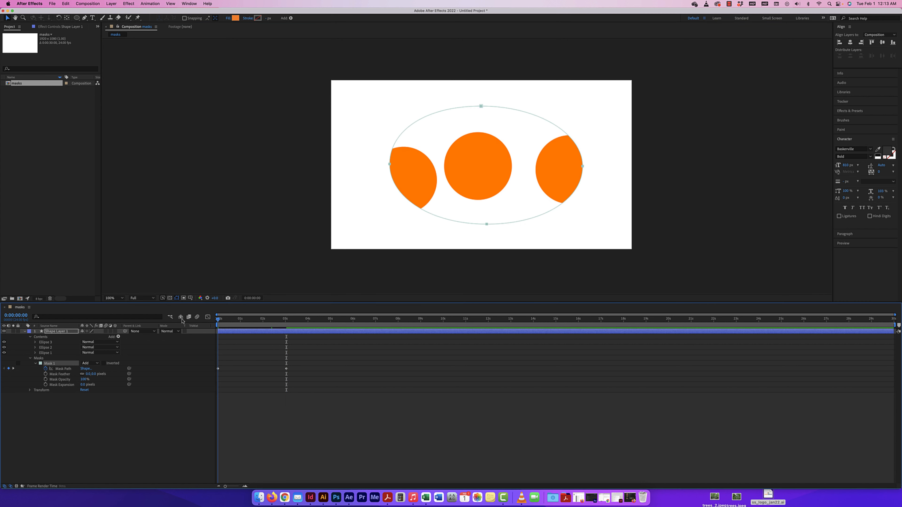
{"action": "key", "text": "space"}
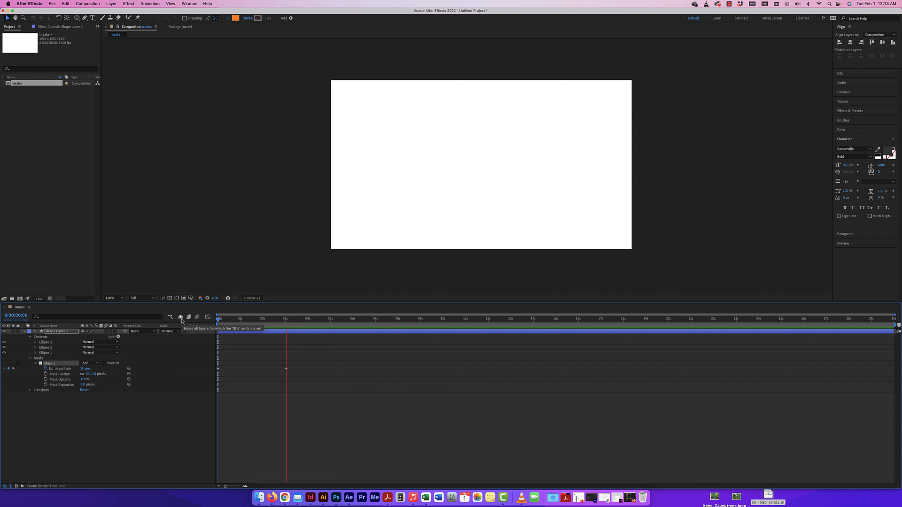
{"action": "key", "text": "space"}
Step: Undo the last mask move and keyframe the mask at 0:00:03:01 as a crescent shifted over the composition's left edge
{"action": "key", "text": "super+z"}
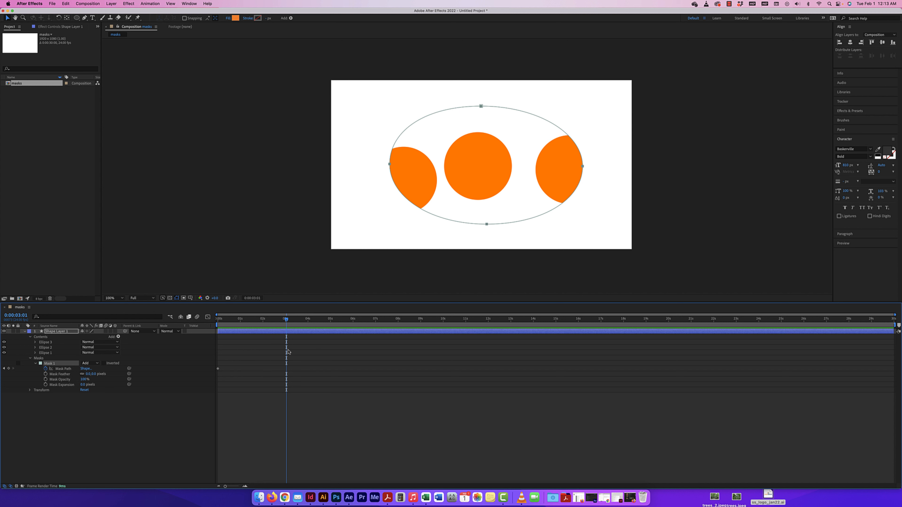
{"action": "left_click_drag", "start_coordinate": [563, 133], "coordinate": [486, 139]}
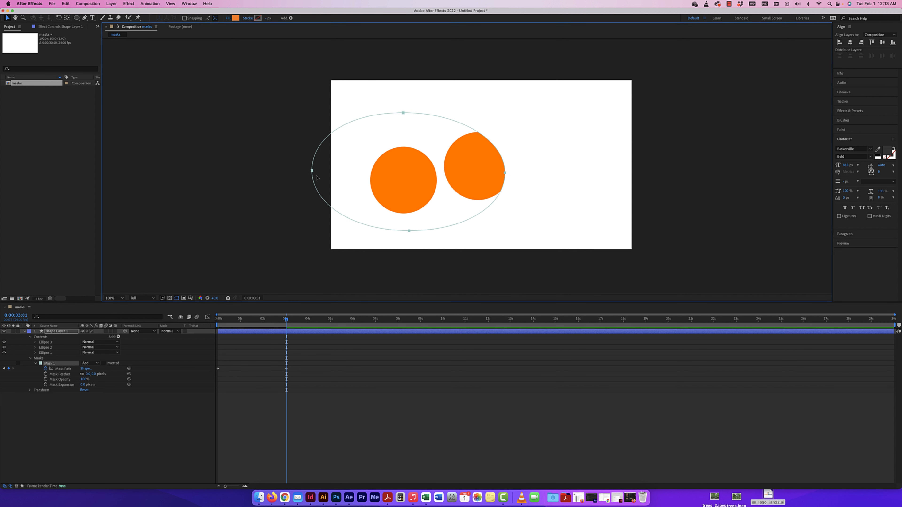
{"action": "left_click_drag", "start_coordinate": [311, 171], "coordinate": [472, 175]}
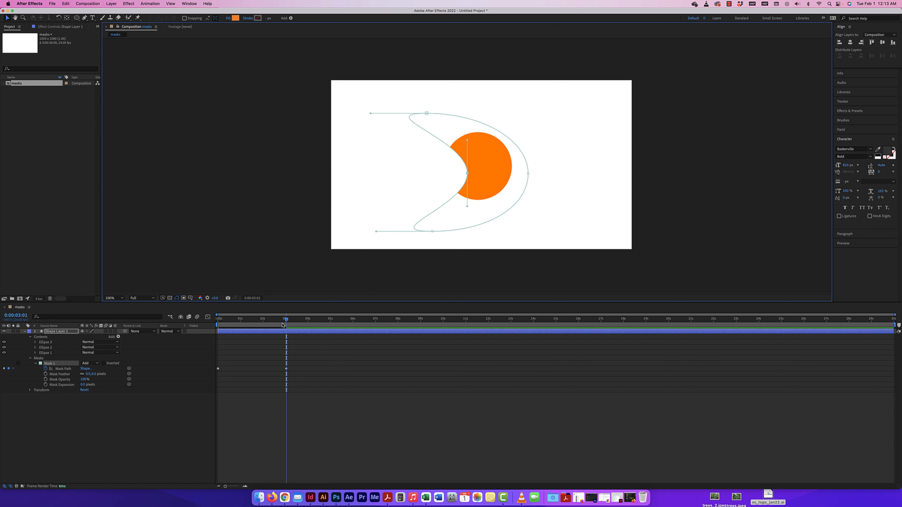
{"action": "left_click", "coordinate": [505, 137]}
{"action": "left_click", "coordinate": [432, 231]}
{"action": "left_click", "coordinate": [484, 170]}
{"action": "left_click_drag", "start_coordinate": [518, 151], "coordinate": [376, 155]}
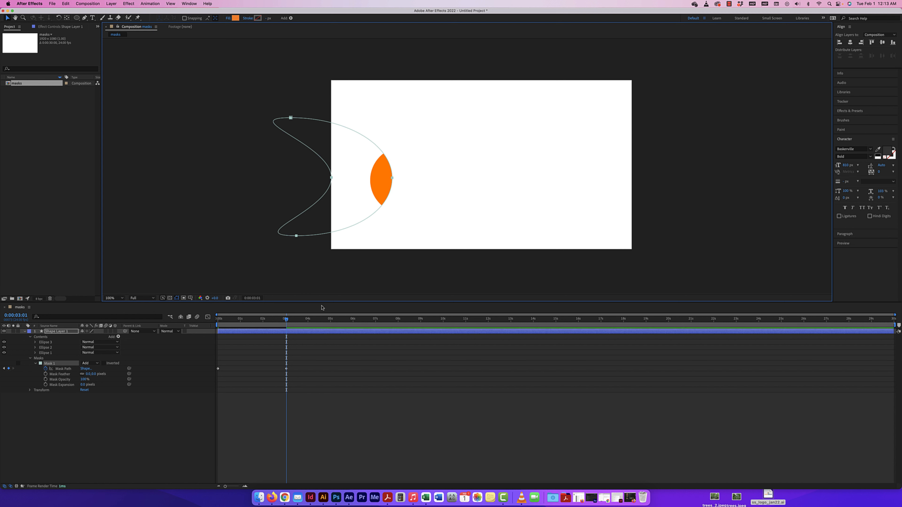
Step: Play the animation from the start to review the ellipse mask morphing into the crescent
{"action": "left_click_drag", "start_coordinate": [286, 321], "coordinate": [170, 318]}
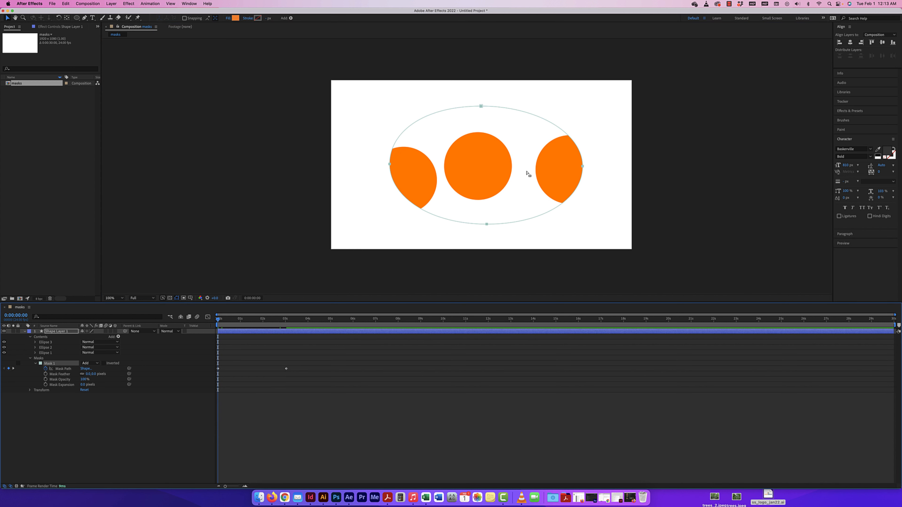
{"action": "key", "text": "space"}
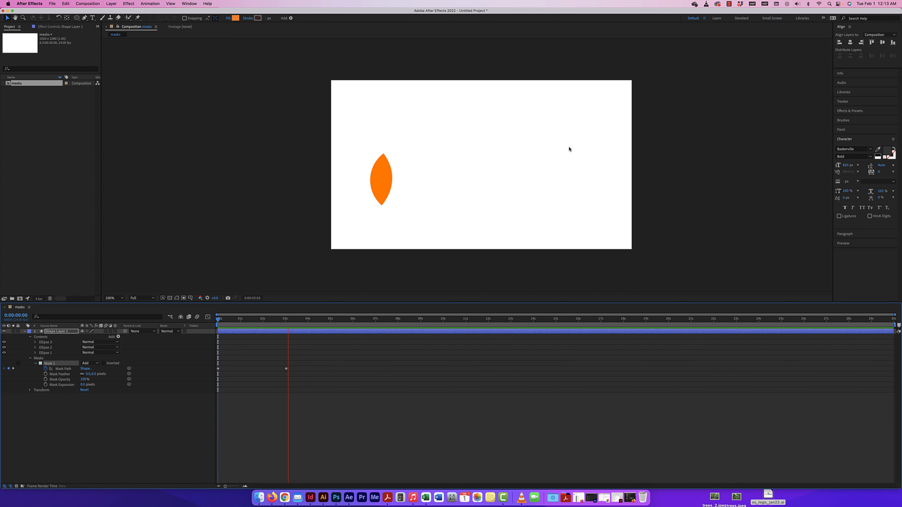
{"action": "key", "text": "space"}
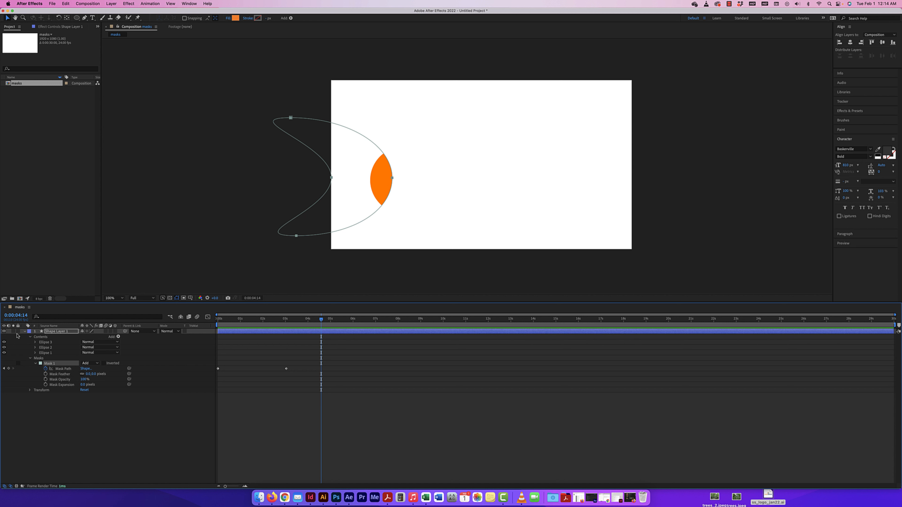
Step: Collapse the properties of Shape Layer 1, hide the layer, and deselect it
{"action": "left_click", "coordinate": [24, 332]}
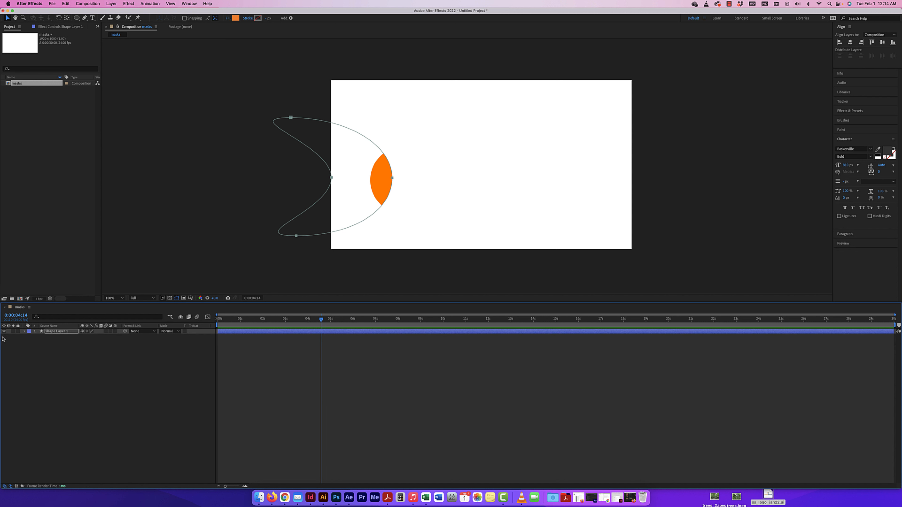
{"action": "left_click", "coordinate": [4, 331]}
{"action": "left_click", "coordinate": [111, 388]}
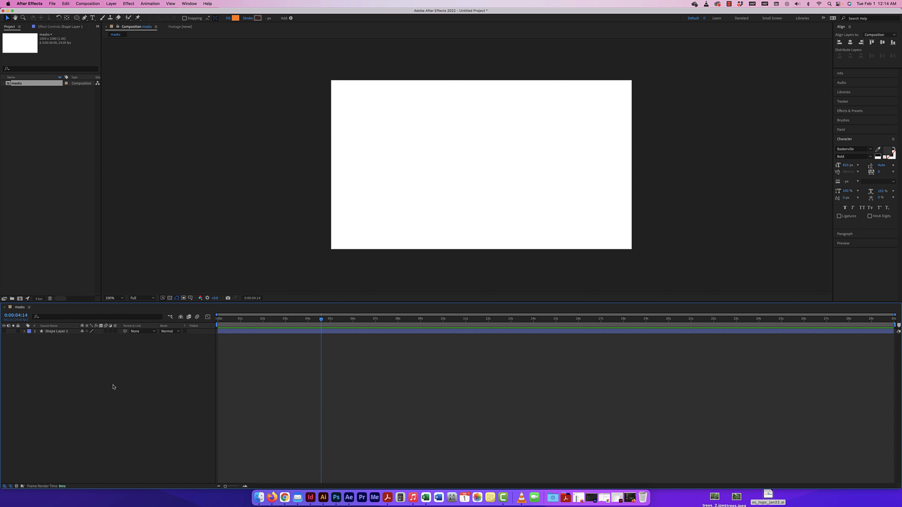
Step: Add a text layer reading HELLO and move it down to the vertical middle of the composition
{"action": "left_click", "coordinate": [92, 17]}
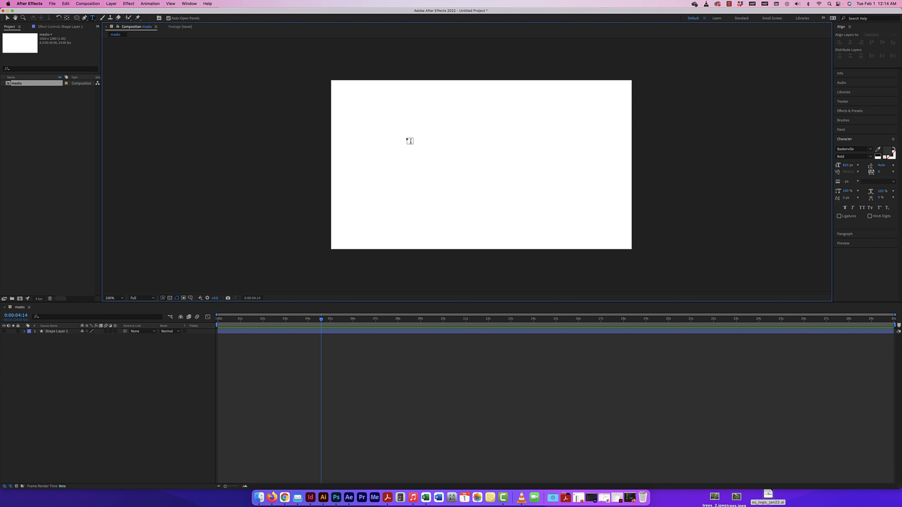
{"action": "left_click", "coordinate": [407, 138]}
{"action": "type", "text": "HEL"}
{"action": "type", "text": "LO"}
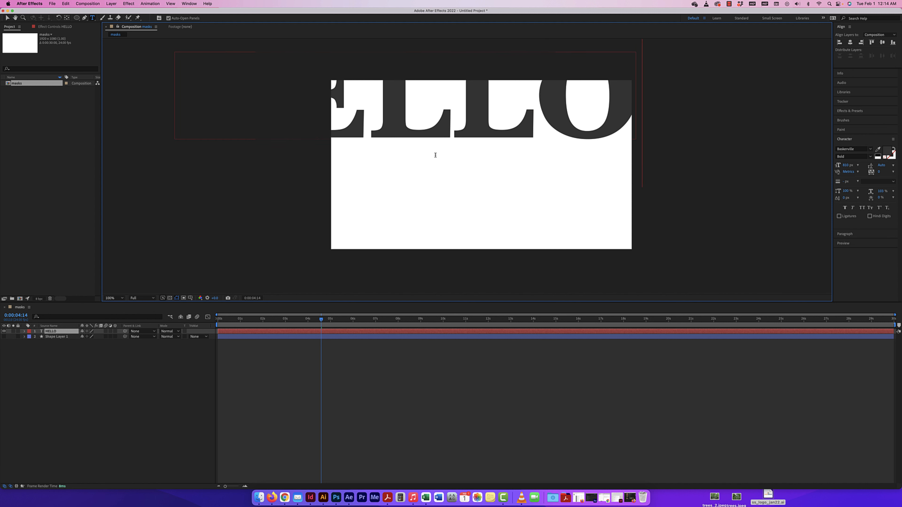
{"action": "left_click", "coordinate": [7, 18]}
{"action": "left_click_drag", "start_coordinate": [335, 81], "coordinate": [401, 160]}
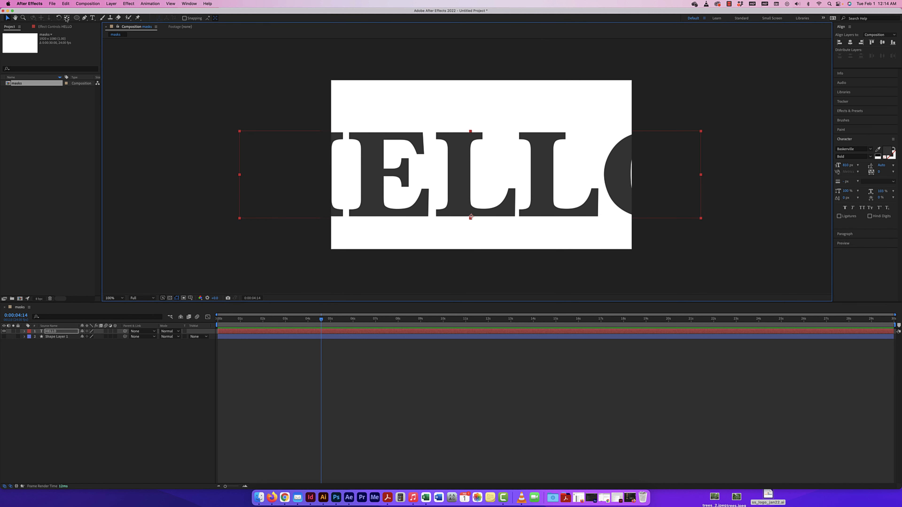
Step: Center the HELLO layer's anchor point, scale the text down to fit inside the composition, and center it
{"action": "left_click", "coordinate": [66, 18]}
{"action": "key", "text": "super+alt+Home"}
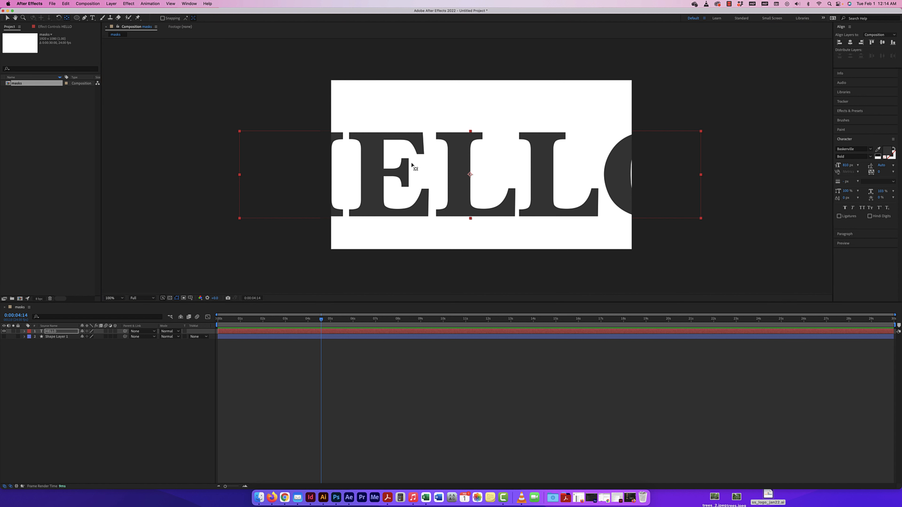
{"action": "left_click", "coordinate": [6, 18]}
{"action": "left_click_drag", "start_coordinate": [701, 131], "coordinate": [580, 170]}
{"action": "left_click", "coordinate": [495, 144]}
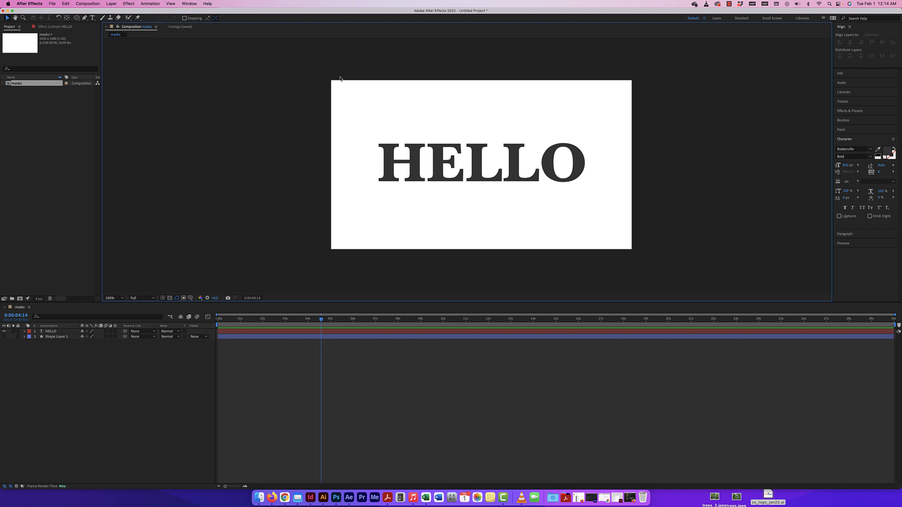
Step: Compare the Ellipse and Pen tools with the HELLO layer selected and deselected, and check the mask commands with no layer selected
{"action": "left_click", "coordinate": [79, 17]}
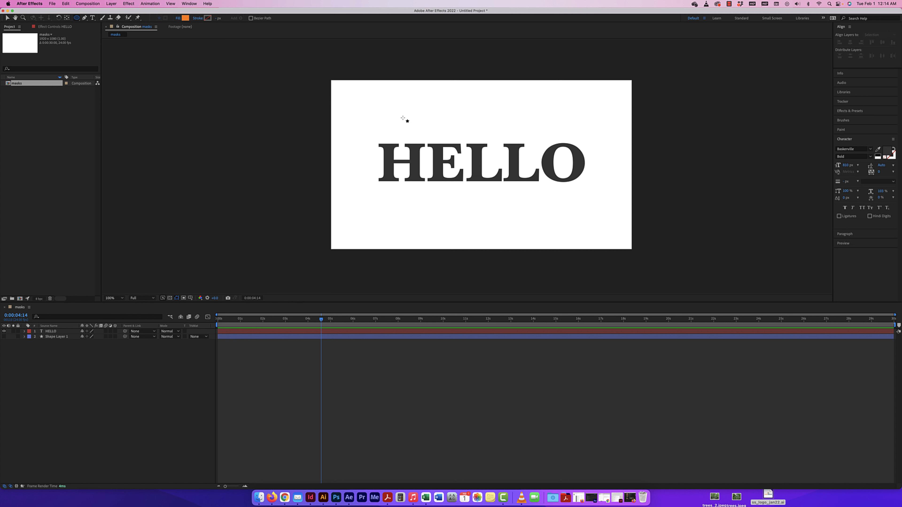
{"action": "left_click", "coordinate": [51, 331]}
{"action": "left_click", "coordinate": [55, 332]}
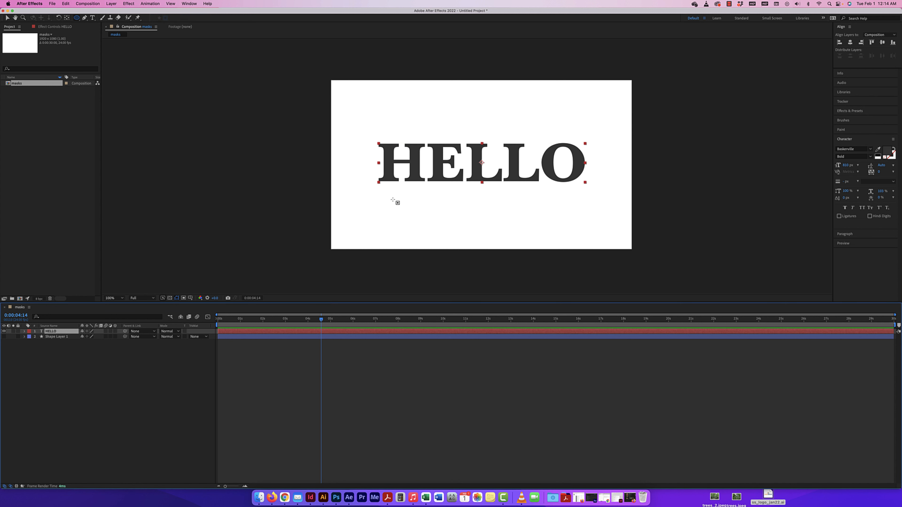
{"action": "left_click", "coordinate": [57, 351]}
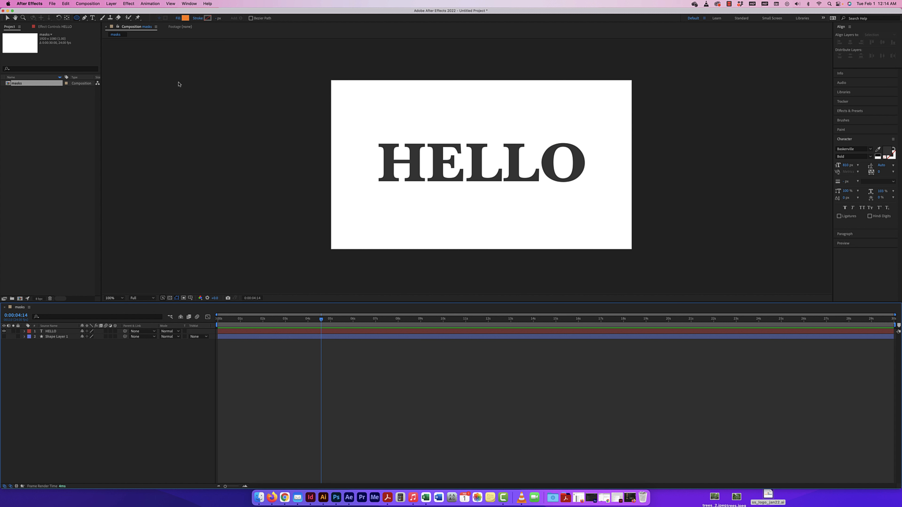
{"action": "left_click", "coordinate": [76, 17]}
{"action": "left_click", "coordinate": [54, 331]}
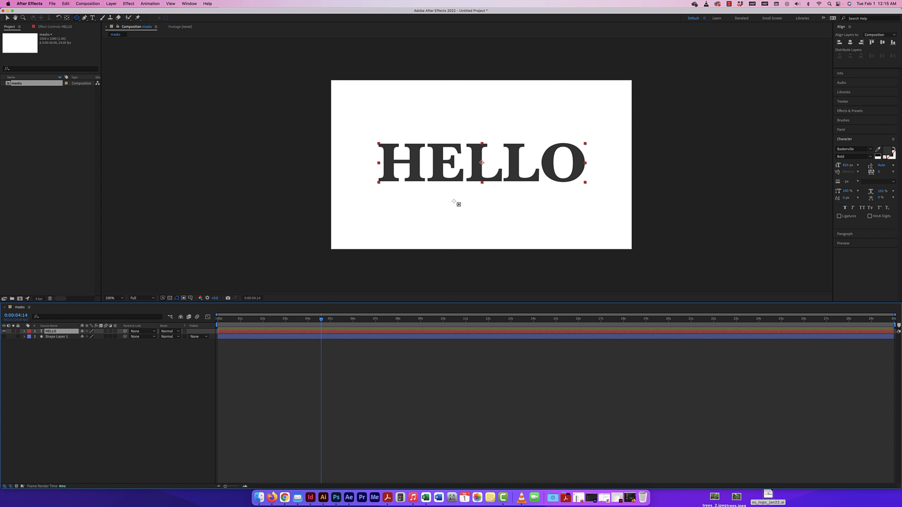
{"action": "left_click", "coordinate": [84, 18]}
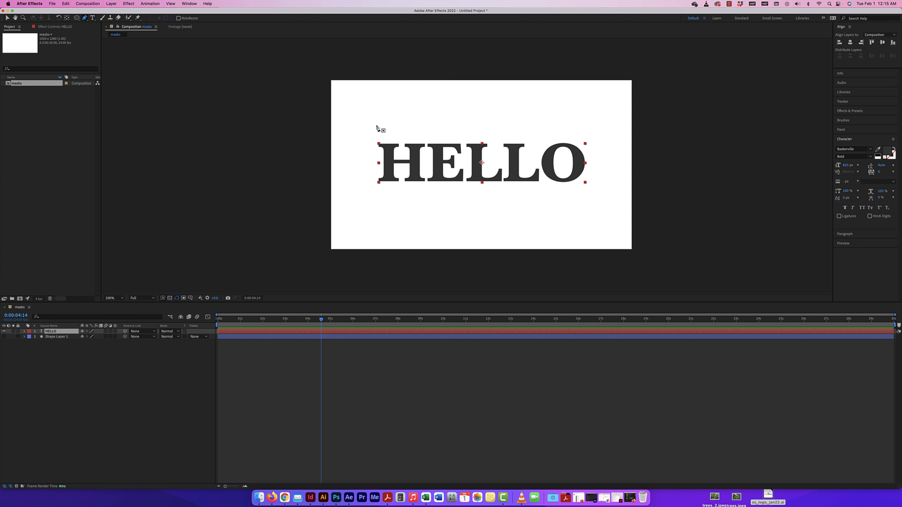
{"action": "left_click", "coordinate": [92, 397]}
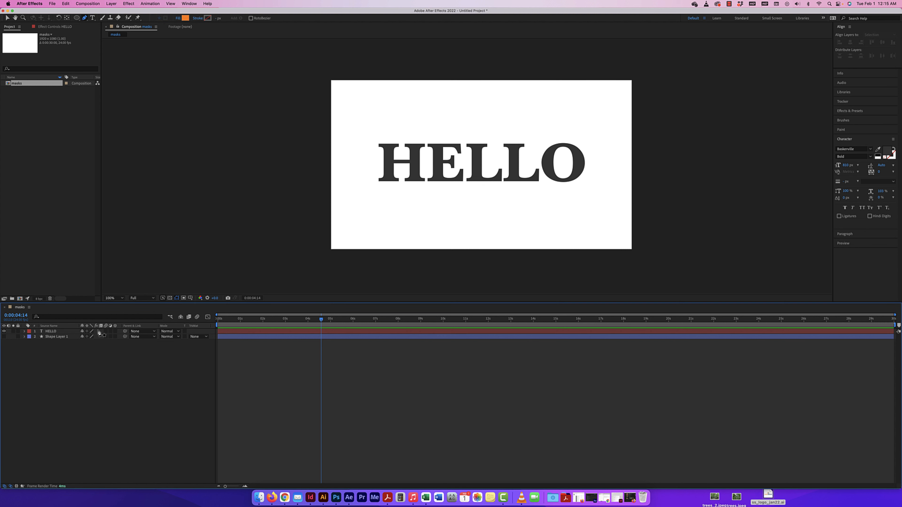
{"action": "left_click", "coordinate": [111, 4]}
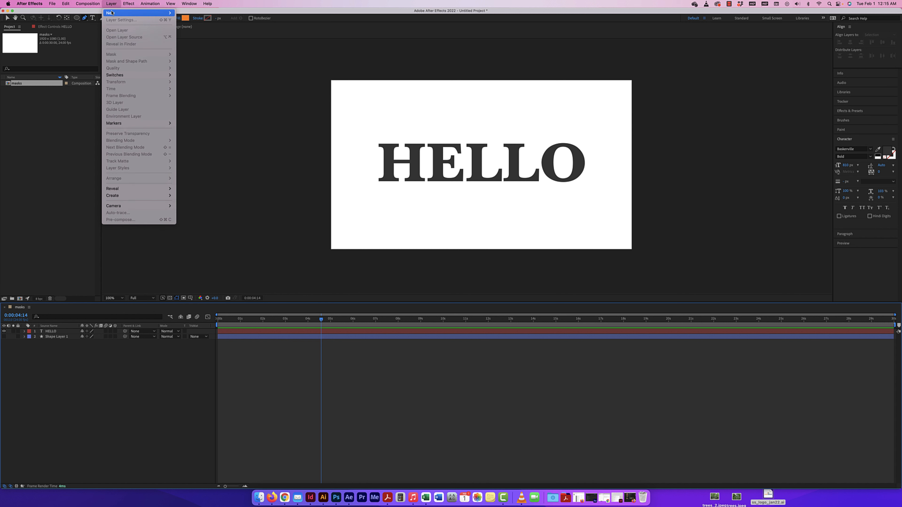
{"action": "mouse_move", "coordinate": [149, 13]}
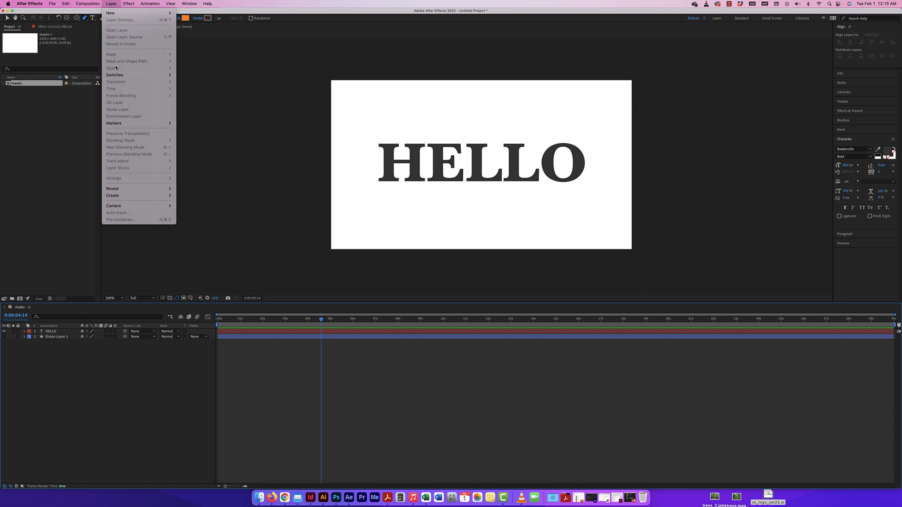
{"action": "left_click", "coordinate": [65, 400]}
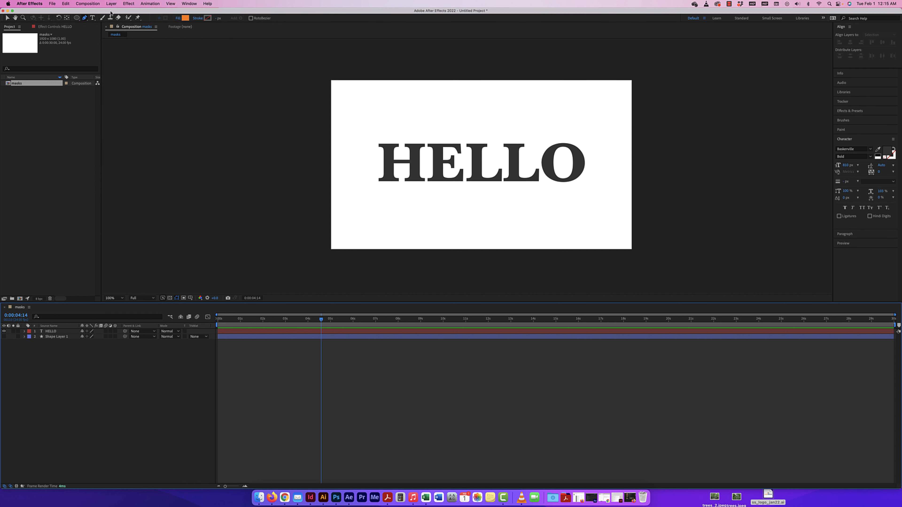
Step: Add a new mask to the HELLO text layer and expand the mask's properties
{"action": "left_click", "coordinate": [65, 331]}
{"action": "left_click", "coordinate": [111, 4]}
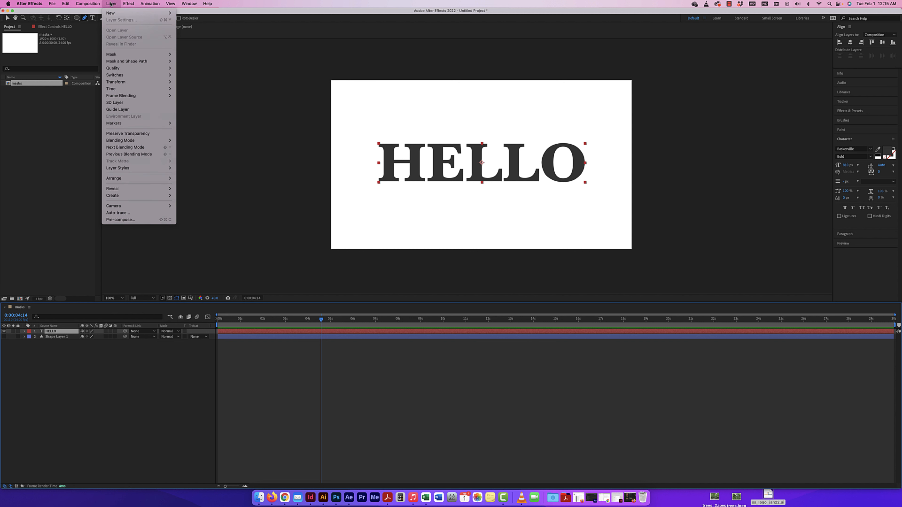
{"action": "mouse_move", "coordinate": [121, 54]}
{"action": "left_click", "coordinate": [193, 54]}
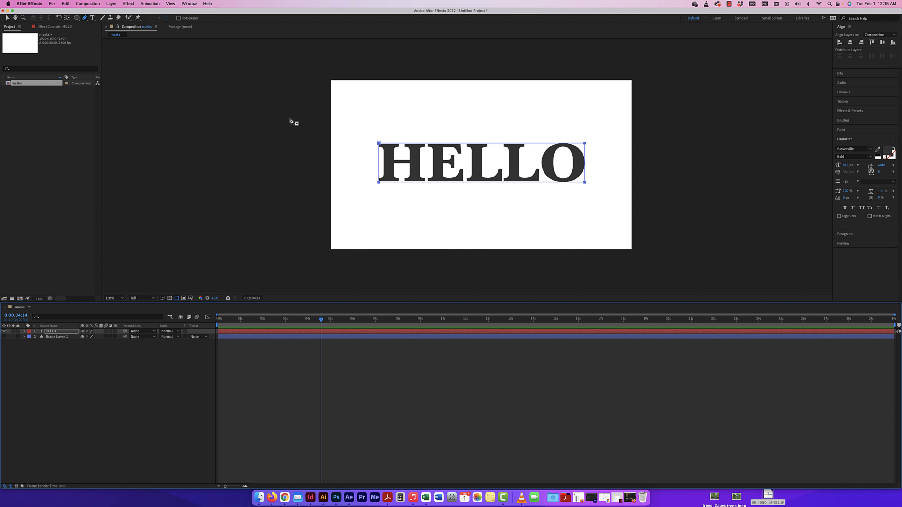
{"action": "left_click", "coordinate": [24, 331]}
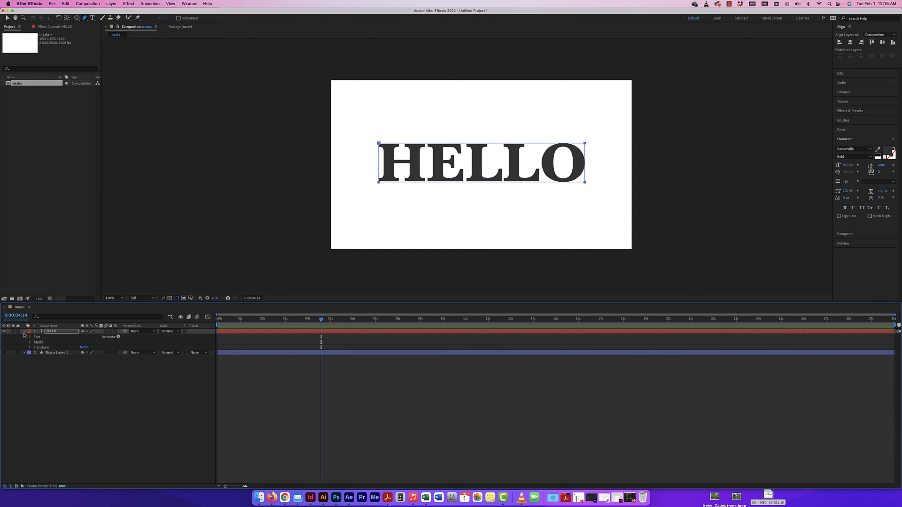
{"action": "left_click", "coordinate": [30, 342]}
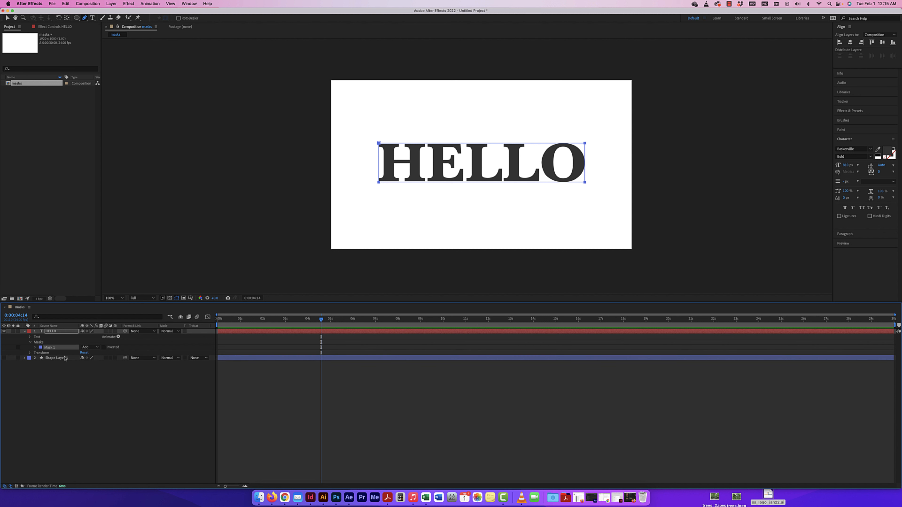
{"action": "left_click", "coordinate": [70, 352]}
{"action": "left_click", "coordinate": [36, 347]}
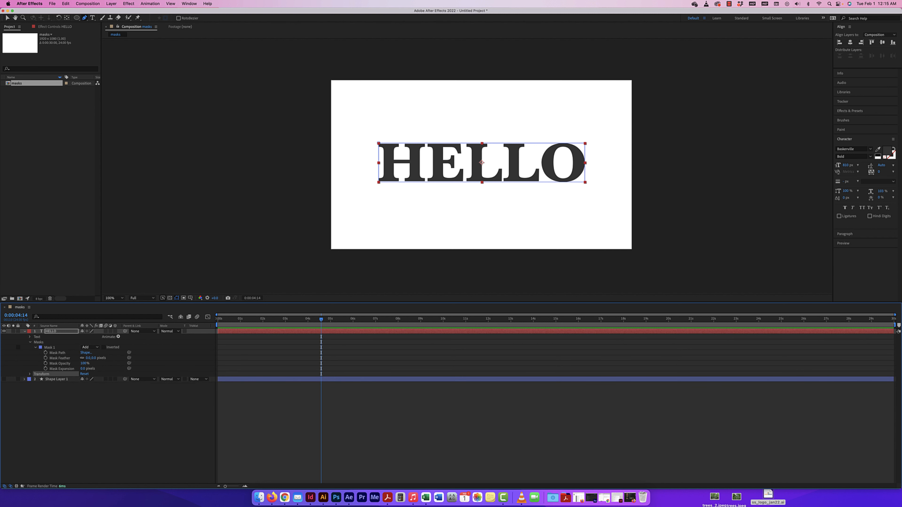
Step: Move the HELLO layer's mask down just below the text and set a Mask Path keyframe at the start of the timeline
{"action": "left_click", "coordinate": [57, 353]}
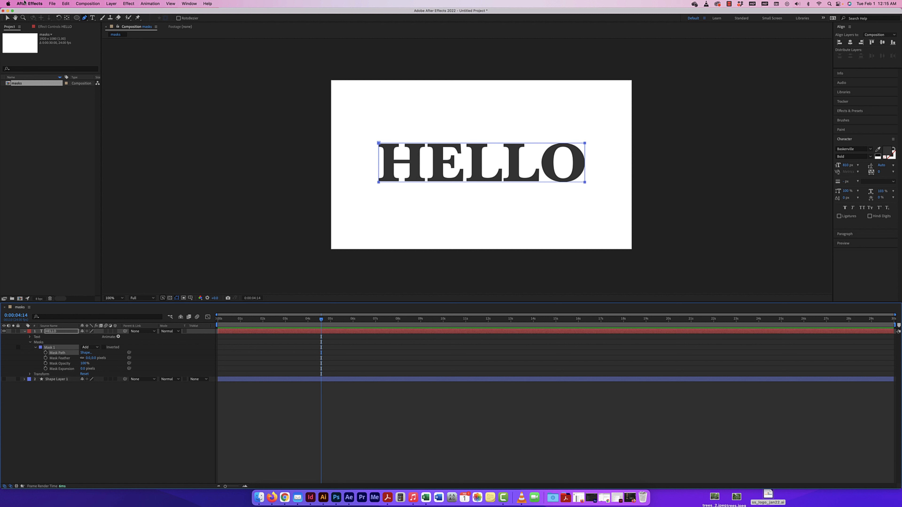
{"action": "left_click", "coordinate": [7, 17]}
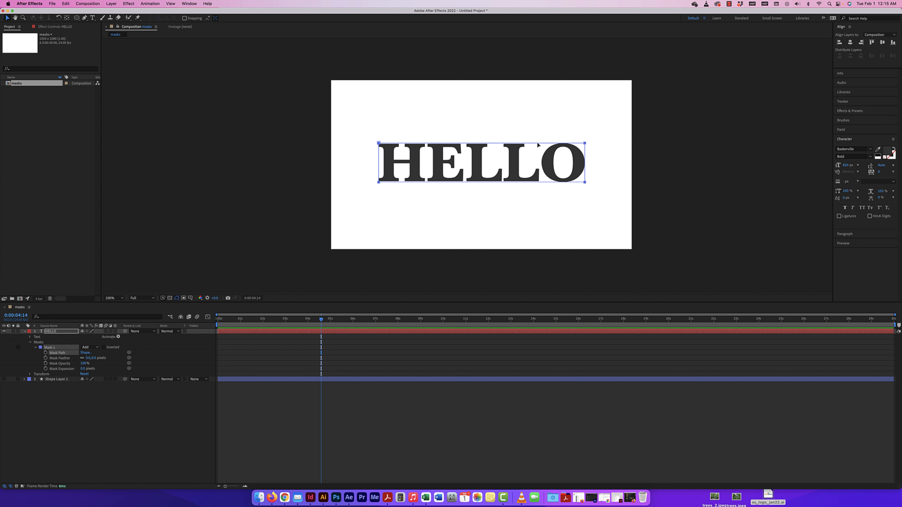
{"action": "left_click_drag", "start_coordinate": [537, 144], "coordinate": [533, 186]}
{"action": "left_click", "coordinate": [46, 353]}
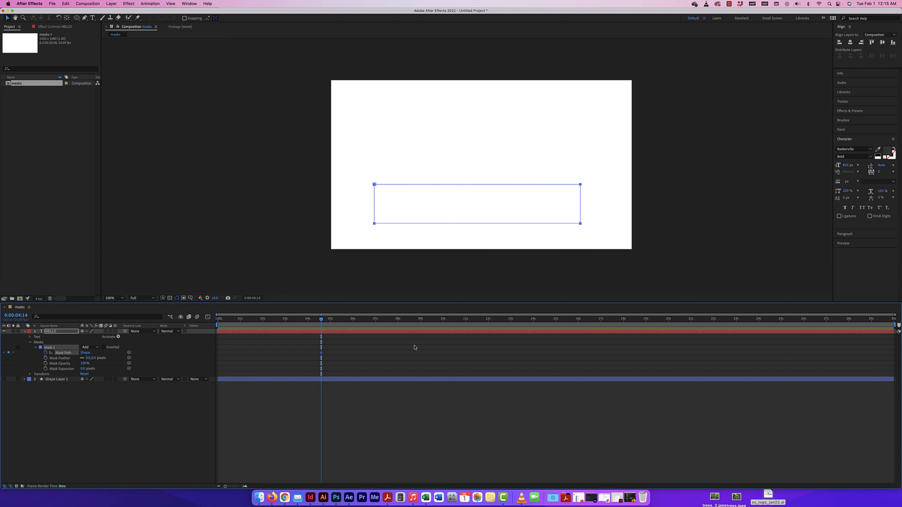
{"action": "left_click_drag", "start_coordinate": [321, 354], "coordinate": [214, 354]}
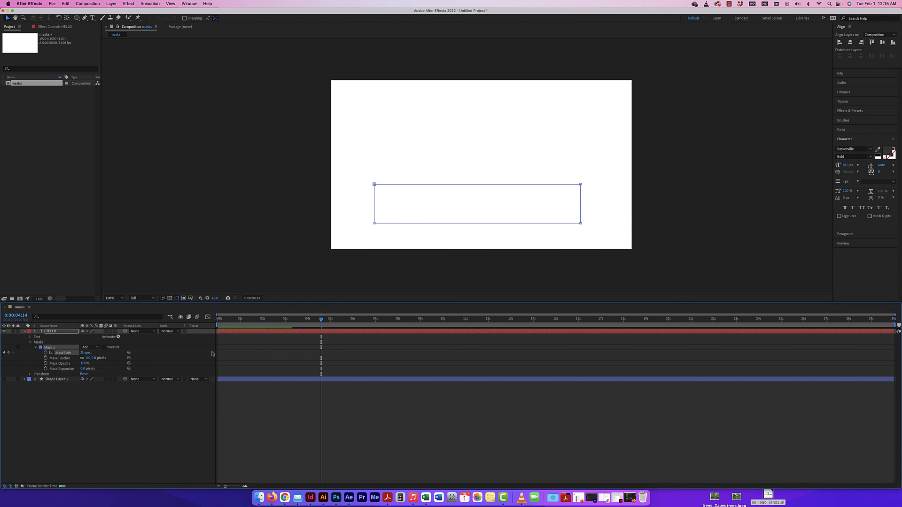
{"action": "left_click_drag", "start_coordinate": [322, 354], "coordinate": [282, 353]}
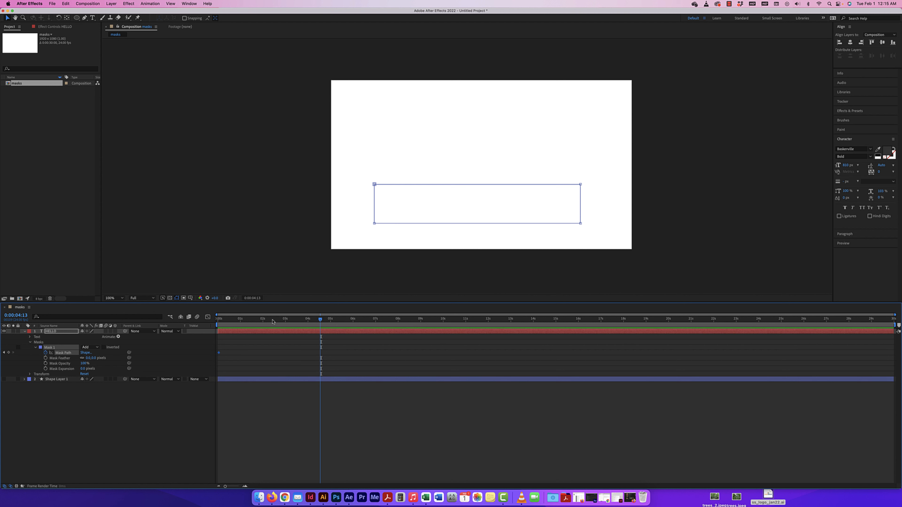
Step: At 3 seconds on the timeline, move the whole mask up over the HELLO text to record a second Mask Path keyframe
{"action": "left_click_drag", "start_coordinate": [321, 319], "coordinate": [285, 319]}
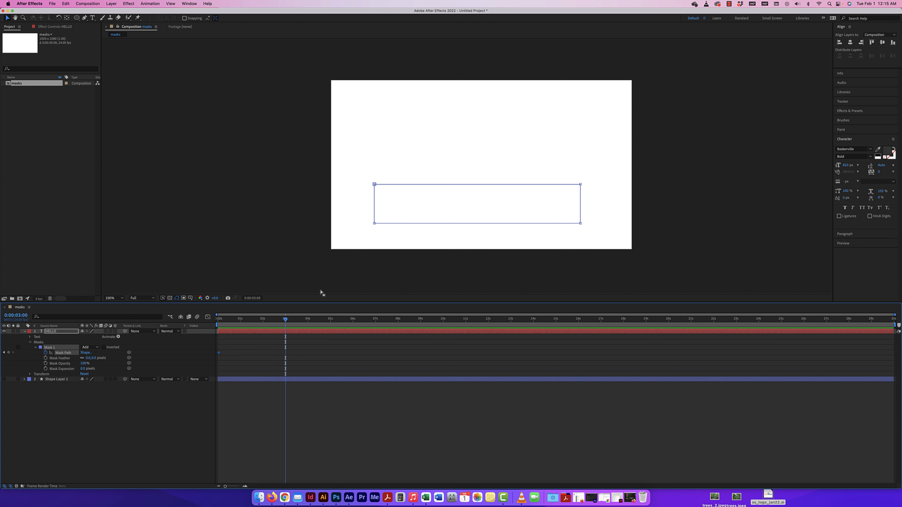
{"action": "left_click", "coordinate": [443, 223]}
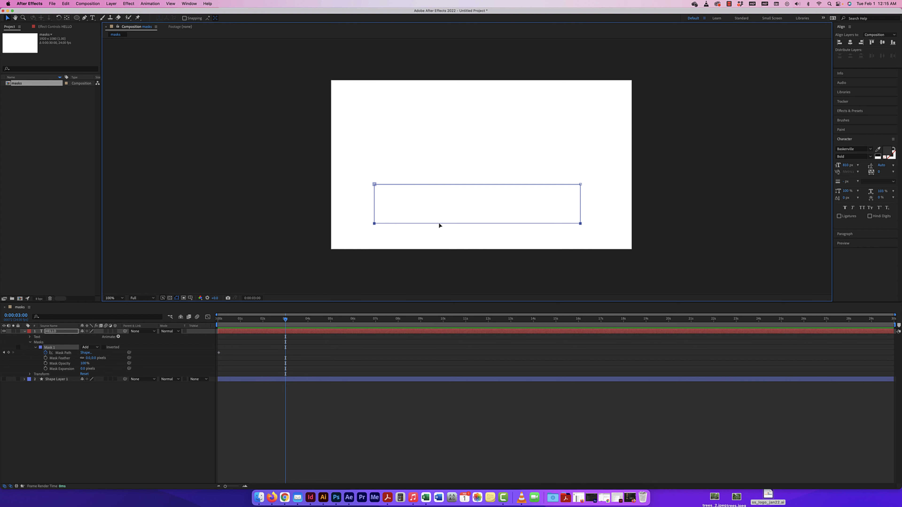
{"action": "double_click", "coordinate": [439, 223]}
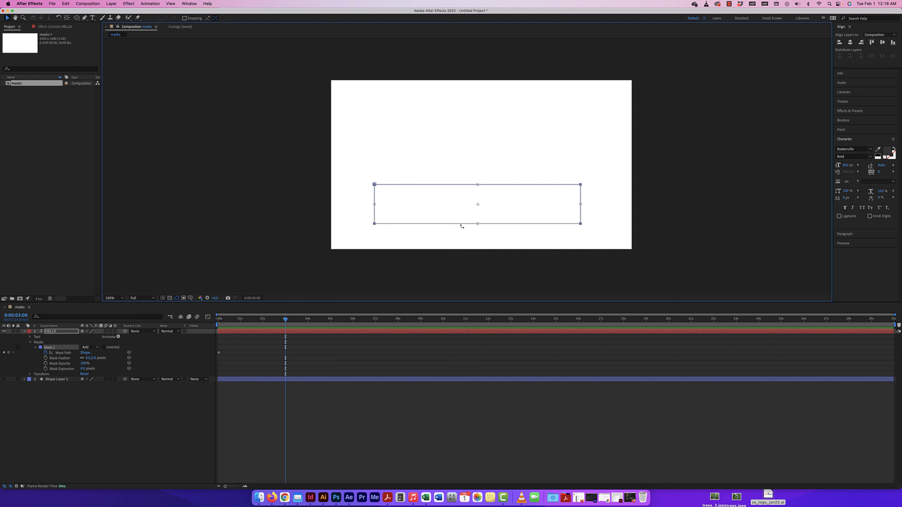
{"action": "key", "text": "Return"}
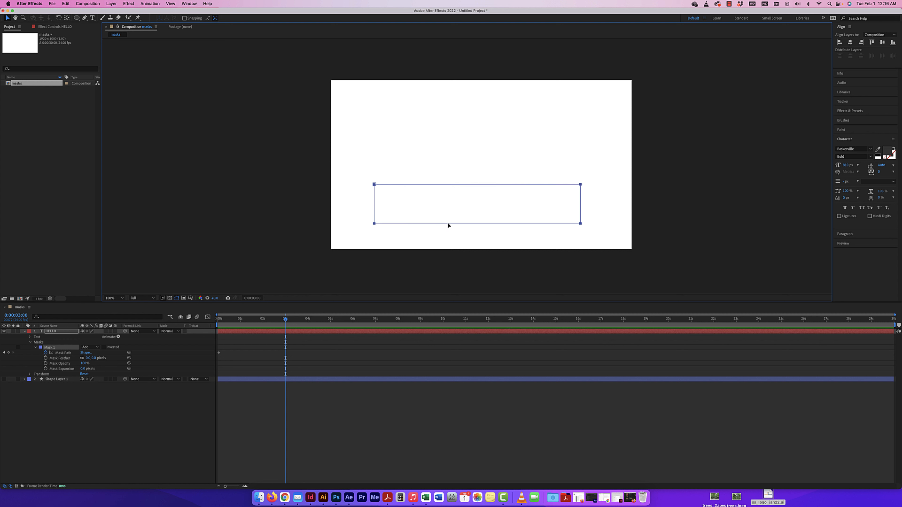
{"action": "left_click_drag", "start_coordinate": [448, 224], "coordinate": [450, 184]}
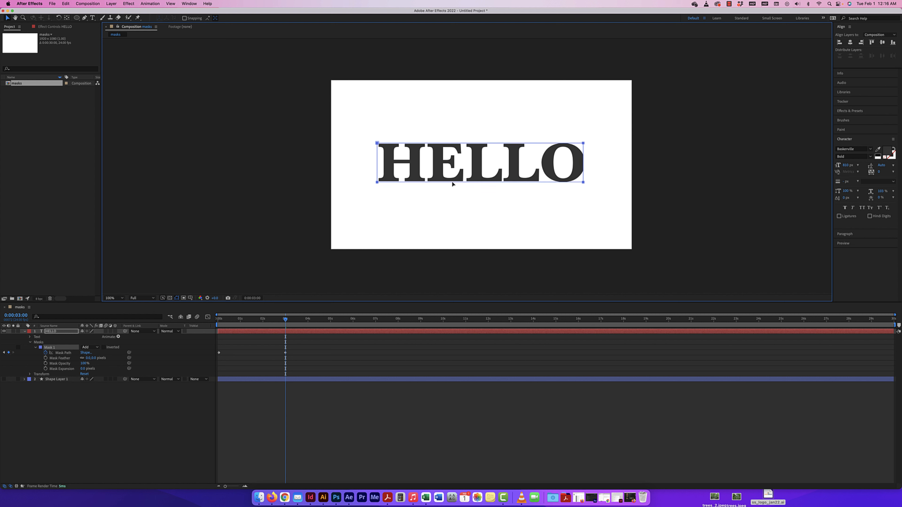
Step: Pull the mask's two right corner points outward so the whole letter O is inside the mask
{"action": "left_click", "coordinate": [583, 146]}
{"action": "left_click", "coordinate": [583, 147]}
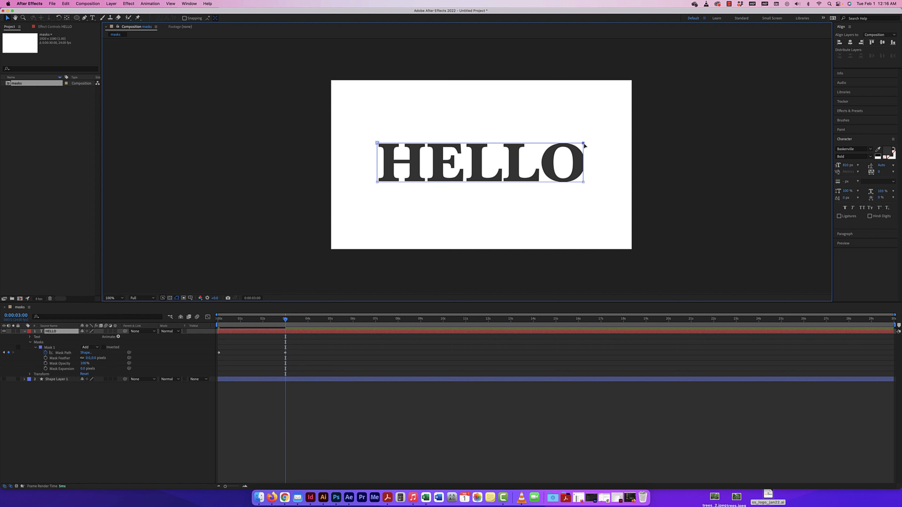
{"action": "left_click_drag", "start_coordinate": [582, 143], "coordinate": [588, 139]}
{"action": "left_click_drag", "start_coordinate": [583, 181], "coordinate": [589, 184]}
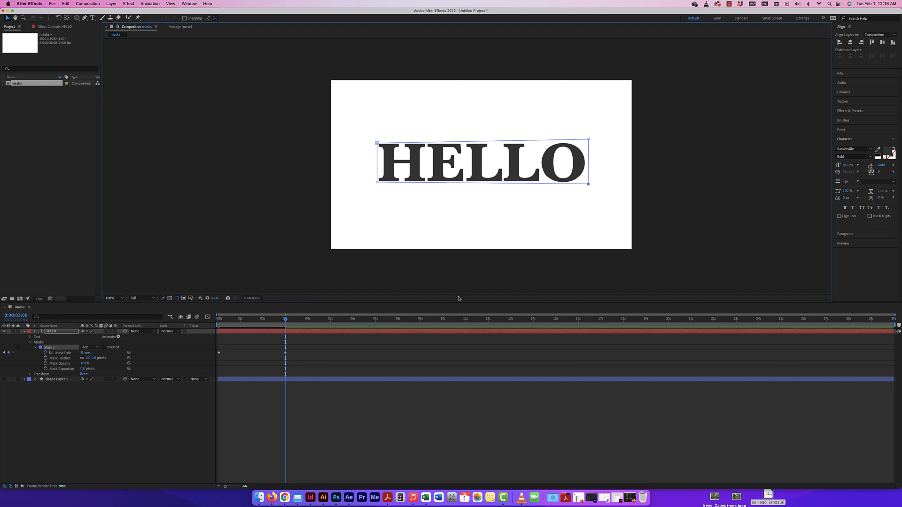
Step: Preview the HELLO mask reveal from the start of the timeline
{"action": "left_click_drag", "start_coordinate": [285, 321], "coordinate": [192, 318]}
{"action": "key", "text": "space"}
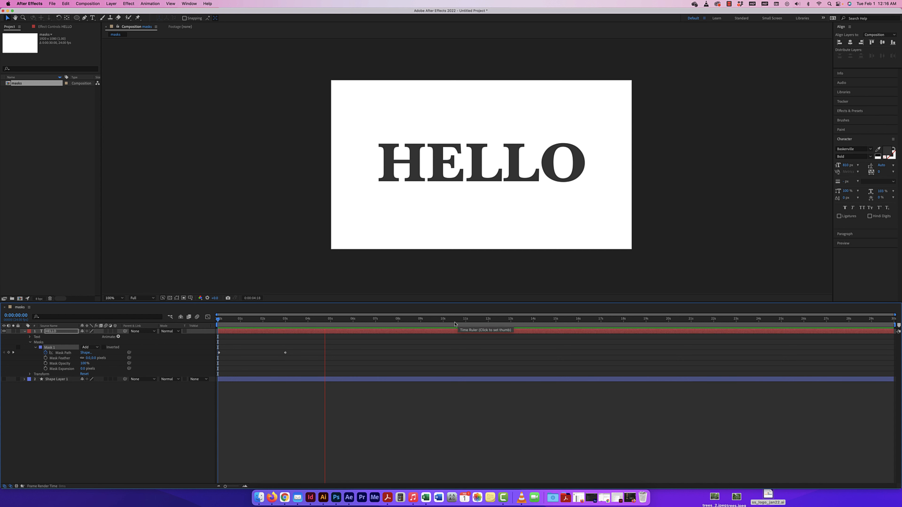
{"action": "key", "text": "space"}
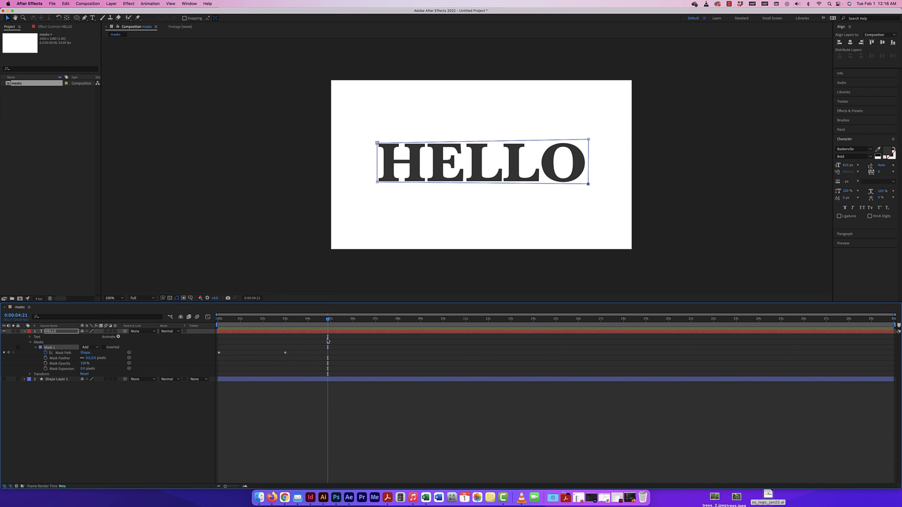
Step: Return to 3 seconds on the timeline and delete all masks from the HELLO layer
{"action": "left_click_drag", "start_coordinate": [306, 322], "coordinate": [290, 357]}
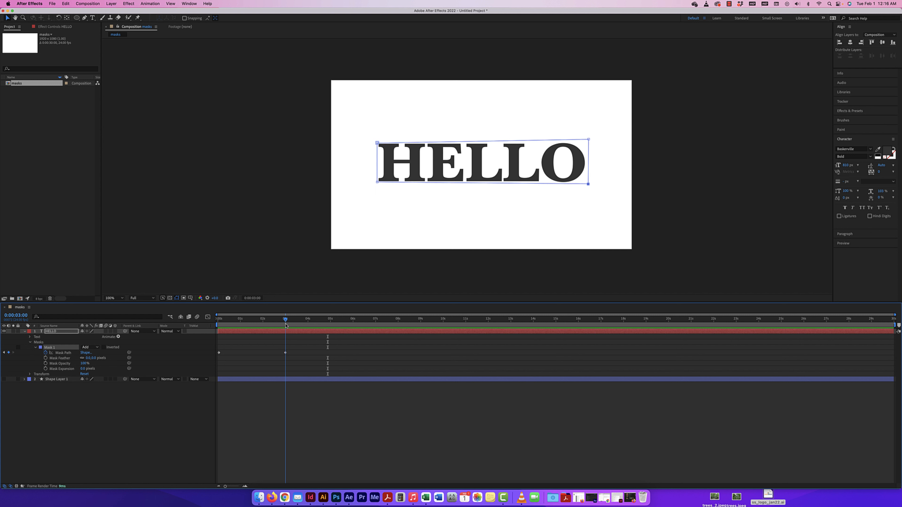
{"action": "left_click", "coordinate": [39, 342]}
{"action": "key", "text": "Delete"}
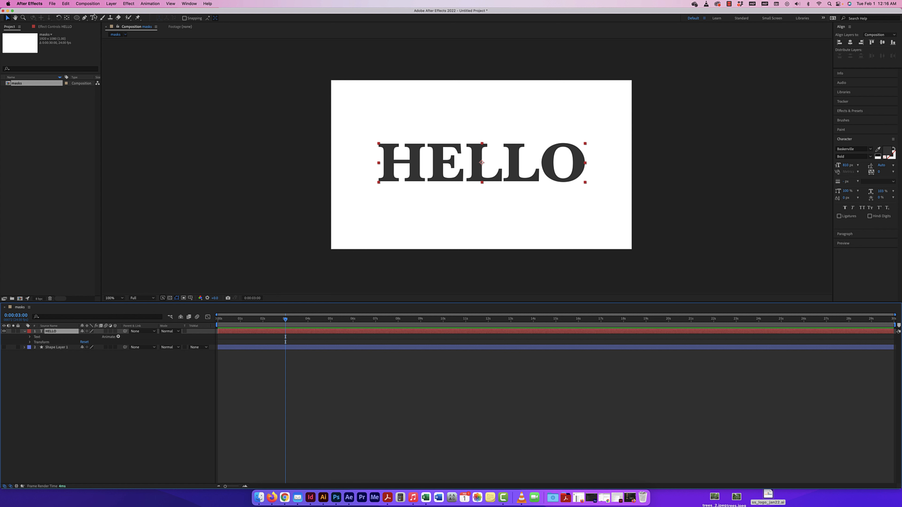
Step: Draw a closed irregular mask around the HELLO text with the Pen tool and expand the new mask's properties
{"action": "left_click", "coordinate": [84, 18]}
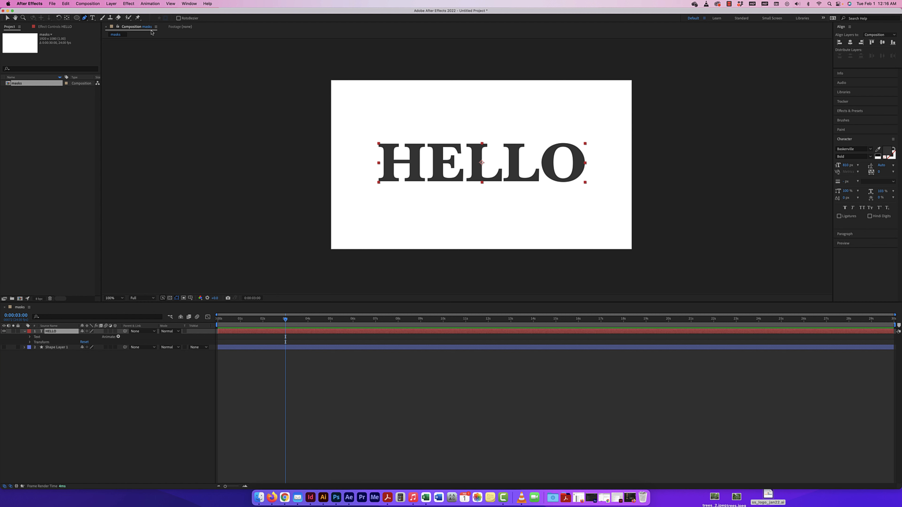
{"action": "left_click", "coordinate": [375, 138]}
{"action": "left_click", "coordinate": [460, 136]}
{"action": "left_click", "coordinate": [486, 136]}
{"action": "left_click", "coordinate": [528, 134]}
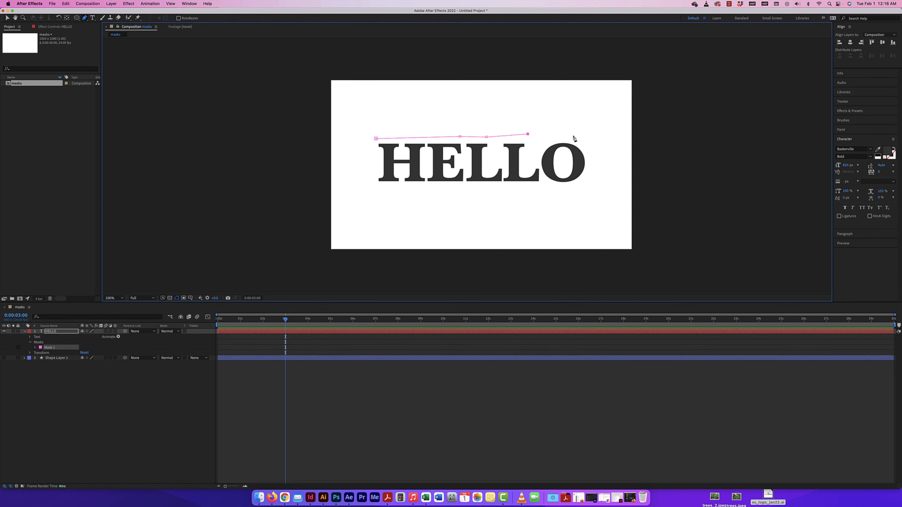
{"action": "left_click", "coordinate": [580, 136]}
{"action": "left_click", "coordinate": [593, 141]}
{"action": "left_click", "coordinate": [596, 163]}
{"action": "left_click", "coordinate": [592, 186]}
{"action": "left_click", "coordinate": [580, 196]}
{"action": "left_click", "coordinate": [552, 200]}
{"action": "left_click", "coordinate": [535, 193]}
{"action": "left_click", "coordinate": [509, 194]}
{"action": "left_click", "coordinate": [481, 203]}
{"action": "left_click", "coordinate": [441, 205]}
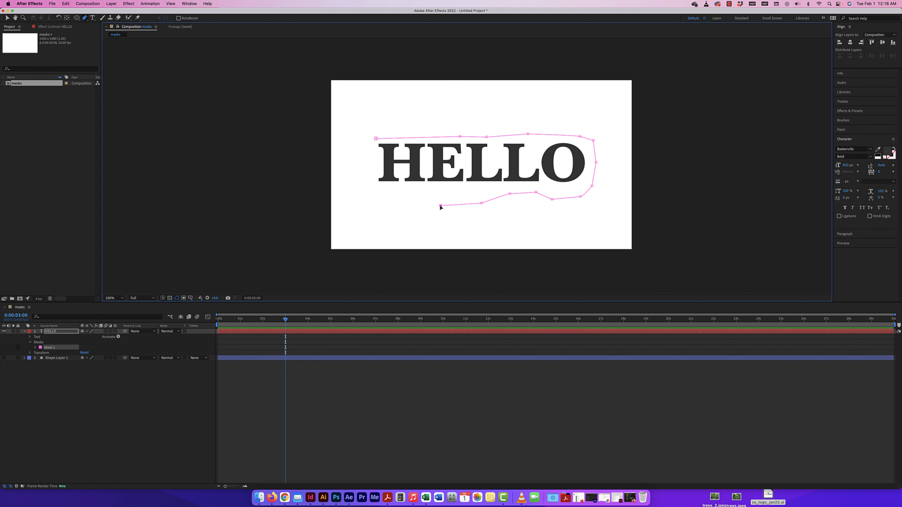
{"action": "left_click", "coordinate": [425, 192]}
{"action": "left_click", "coordinate": [406, 189]}
{"action": "left_click", "coordinate": [390, 190]}
{"action": "left_click", "coordinate": [360, 190]}
{"action": "left_click", "coordinate": [363, 176]}
{"action": "left_click", "coordinate": [376, 138]}
{"action": "left_click", "coordinate": [35, 348]}
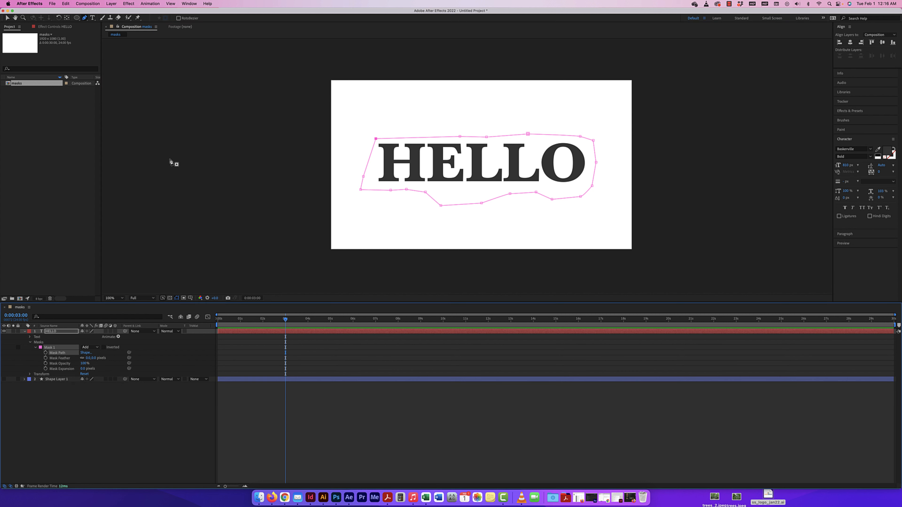
Step: Raise the mask's top-left segment slightly, and shift the whole freeform mask slightly around the HELLO text
{"action": "key", "text": "v"}
{"action": "left_click", "coordinate": [421, 84]}
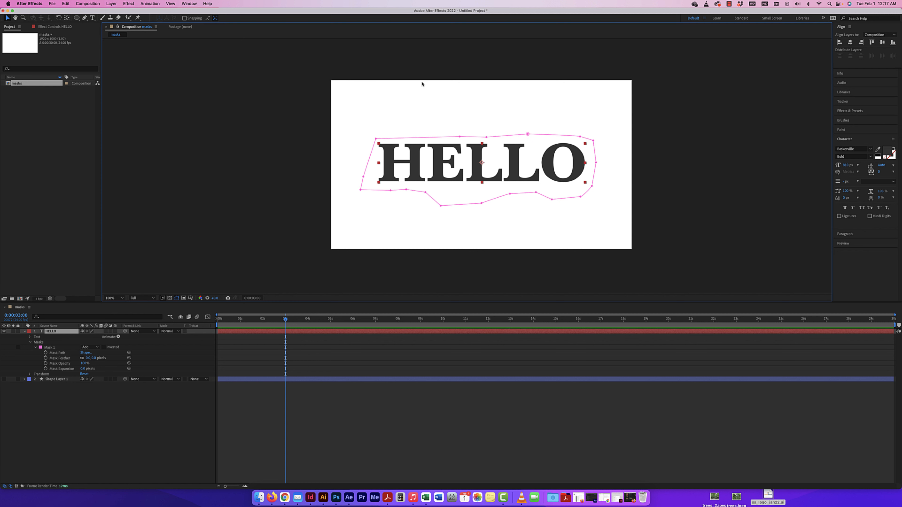
{"action": "left_click", "coordinate": [430, 137]}
{"action": "mouse_move", "coordinate": [430, 139]}
{"action": "left_mouse_down"}
{"action": "mouse_move", "coordinate": [431, 129]}
{"action": "mouse_move", "coordinate": [430, 137]}
{"action": "left_mouse_up"}
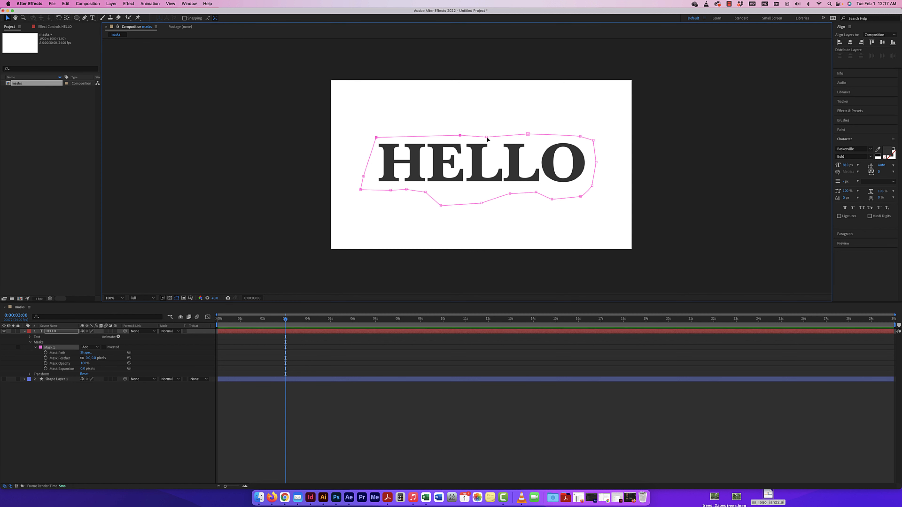
{"action": "double_click", "coordinate": [509, 137]}
{"action": "mouse_move", "coordinate": [510, 138]}
{"action": "left_mouse_down"}
{"action": "mouse_move", "coordinate": [509, 90]}
{"action": "mouse_move", "coordinate": [510, 135]}
{"action": "left_mouse_up"}
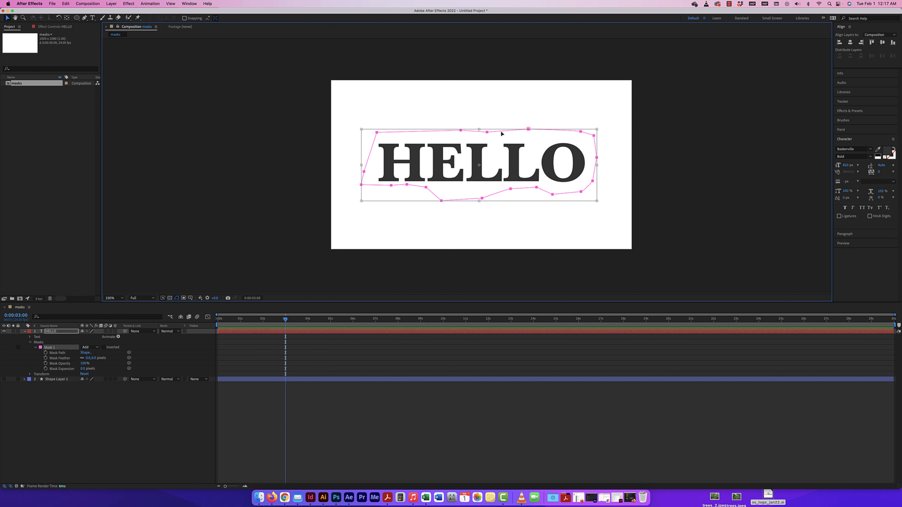
{"action": "mouse_move", "coordinate": [501, 133]}
{"action": "left_mouse_down"}
{"action": "mouse_move", "coordinate": [499, 112]}
{"action": "mouse_move", "coordinate": [514, 96]}
{"action": "mouse_move", "coordinate": [529, 123]}
{"action": "mouse_move", "coordinate": [419, 145]}
{"action": "mouse_move", "coordinate": [488, 112]}
{"action": "mouse_move", "coordinate": [502, 137]}
{"action": "left_mouse_up"}
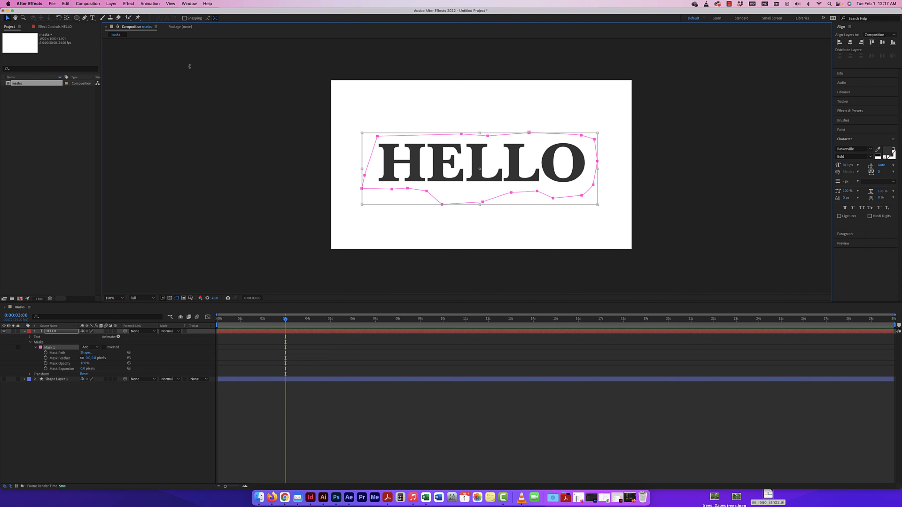
Step: Set the mask's feather to 24 pixels and bend its lower-right edge into a curve
{"action": "left_click", "coordinate": [110, 4]}
{"action": "left_click", "coordinate": [380, 184]}
{"action": "mouse_move", "coordinate": [85, 361]}
{"action": "left_mouse_down"}
{"action": "mouse_move", "coordinate": [105, 359]}
{"action": "mouse_move", "coordinate": [96, 360]}
{"action": "left_mouse_up"}
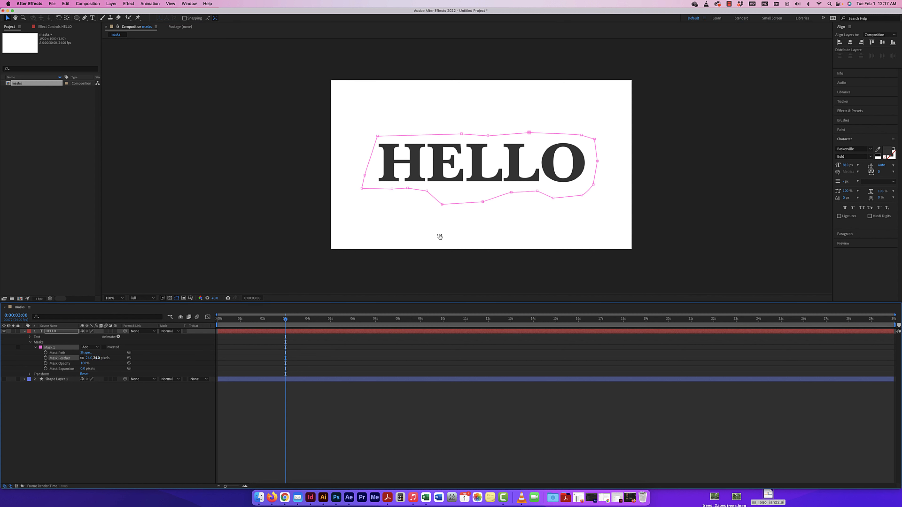
{"action": "left_click_drag", "start_coordinate": [557, 196], "coordinate": [538, 198]}
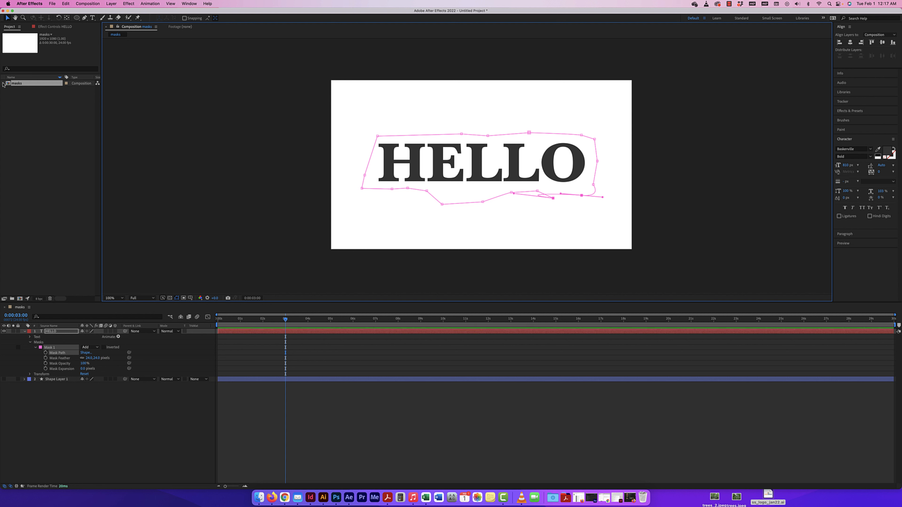
Step: Move the whole mask to the left so its right edge cuts through the letter O
{"action": "left_click", "coordinate": [503, 138]}
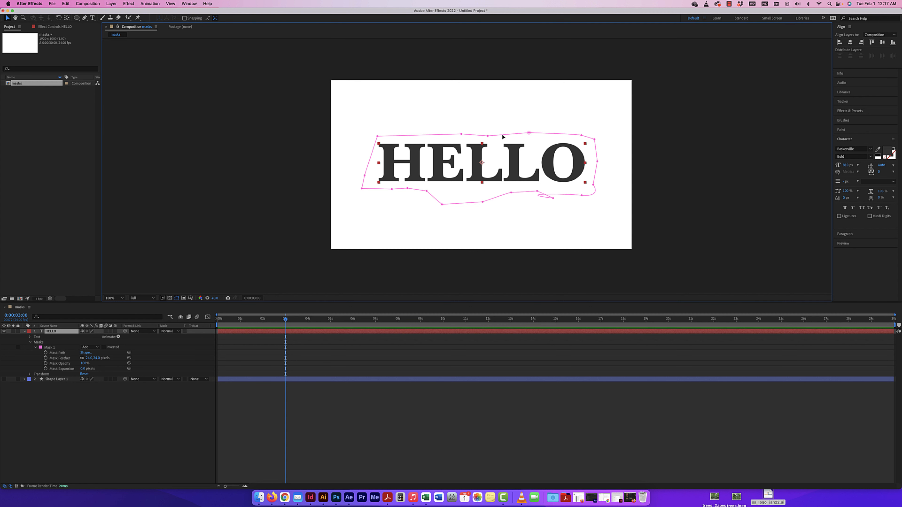
{"action": "left_click_drag", "start_coordinate": [502, 135], "coordinate": [464, 138]}
{"action": "double_click", "coordinate": [483, 136]}
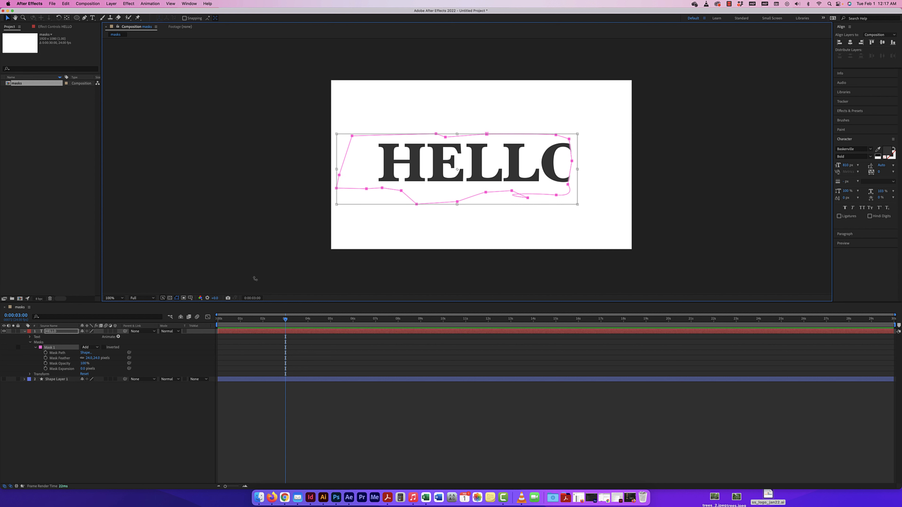
Step: Set the mask's feather to 312 pixels and opacity to 42%, and contract it with a negative mask expansion
{"action": "left_click_drag", "start_coordinate": [89, 359], "coordinate": [180, 358]}
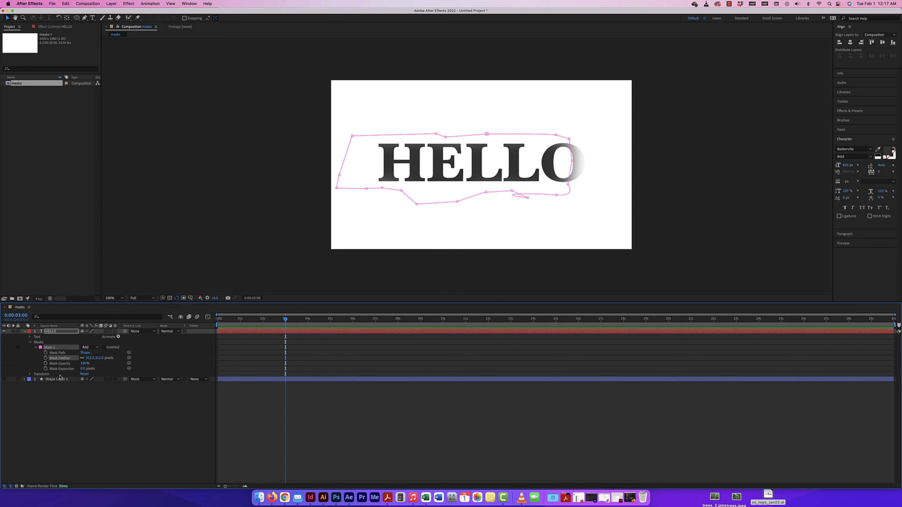
{"action": "left_click_drag", "start_coordinate": [84, 363], "coordinate": [1, 366]}
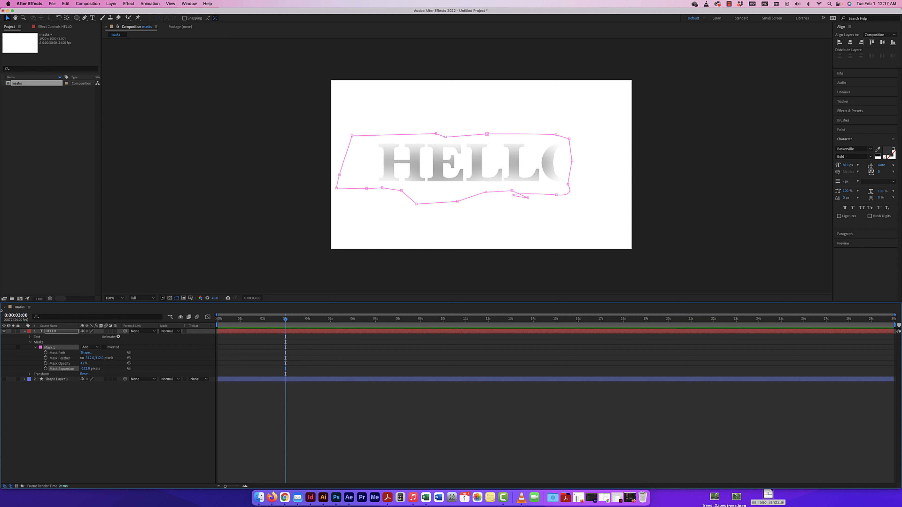
{"action": "left_click", "coordinate": [25, 331]}
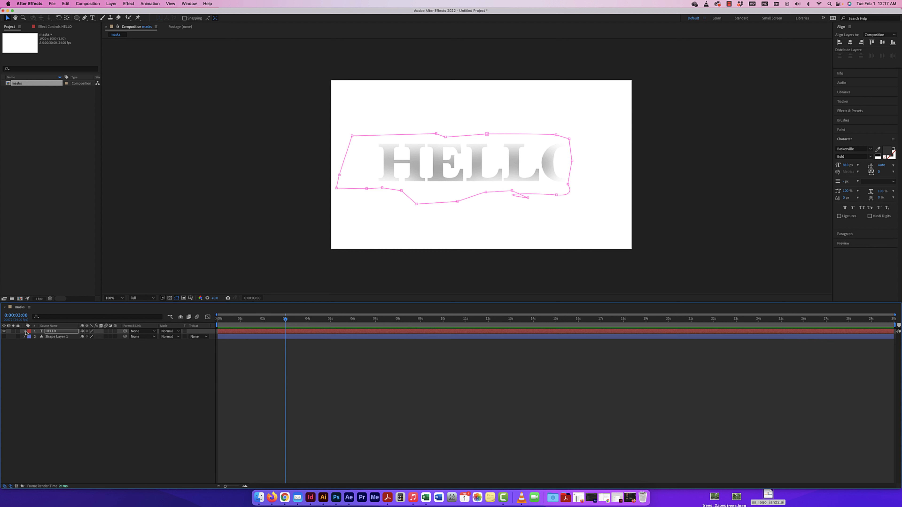
{"action": "left_click", "coordinate": [4, 331]}
{"action": "left_click", "coordinate": [700, 496]}
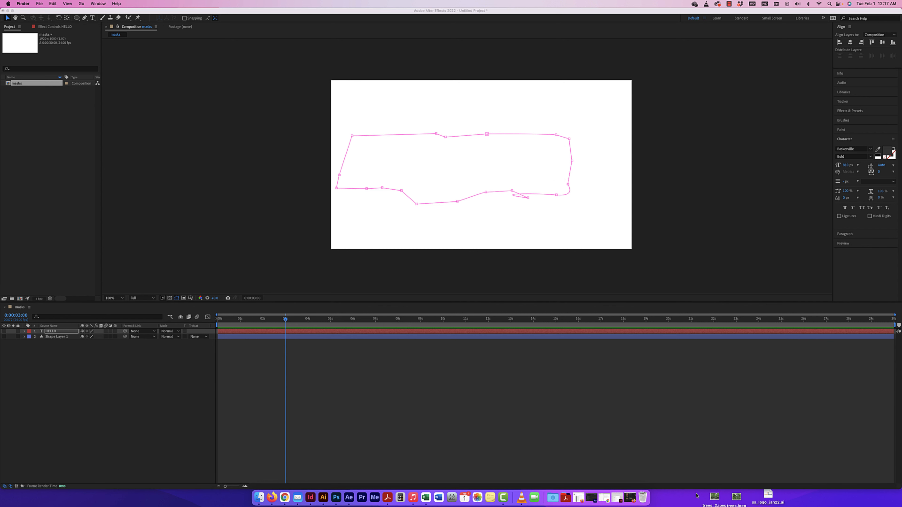
{"action": "left_click", "coordinate": [516, 247]}
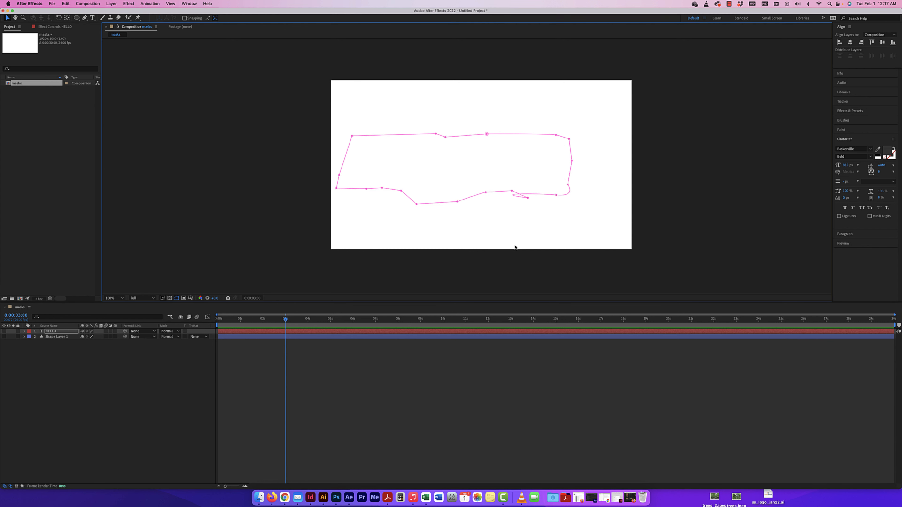
{"action": "left_click", "coordinate": [591, 241]}
{"action": "left_click_drag", "start_coordinate": [697, 491], "coordinate": [71, 131]}
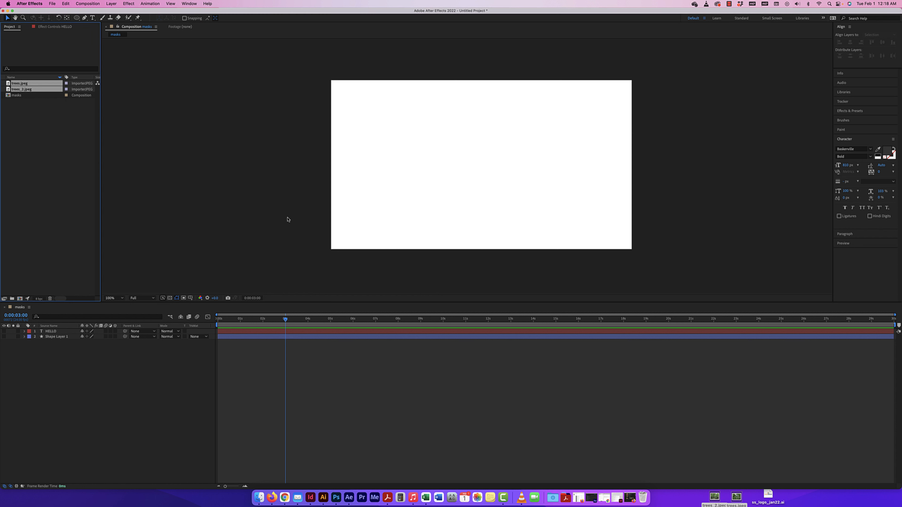
{"action": "left_click", "coordinate": [50, 125]}
{"action": "left_click", "coordinate": [18, 83]}
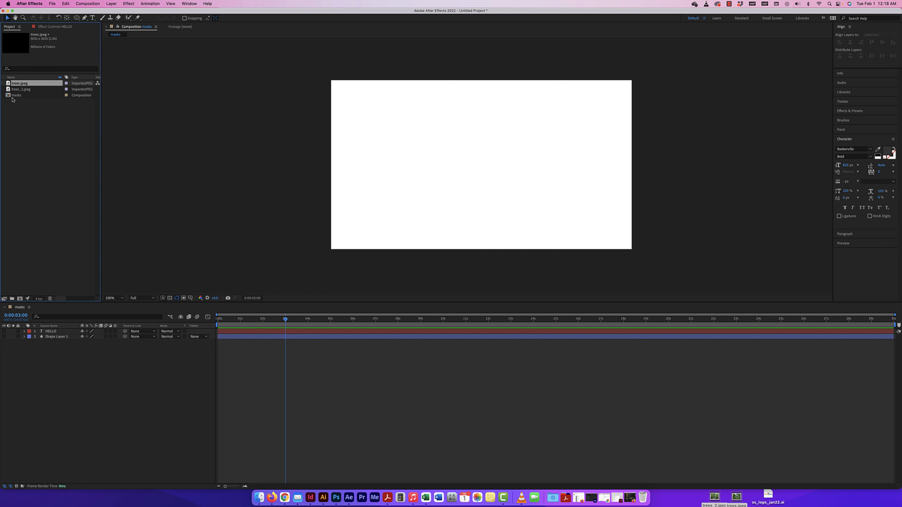
{"action": "left_click_drag", "start_coordinate": [14, 85], "coordinate": [34, 94]}
{"action": "key", "text": "super+z"}
{"action": "key", "text": "super+z"}
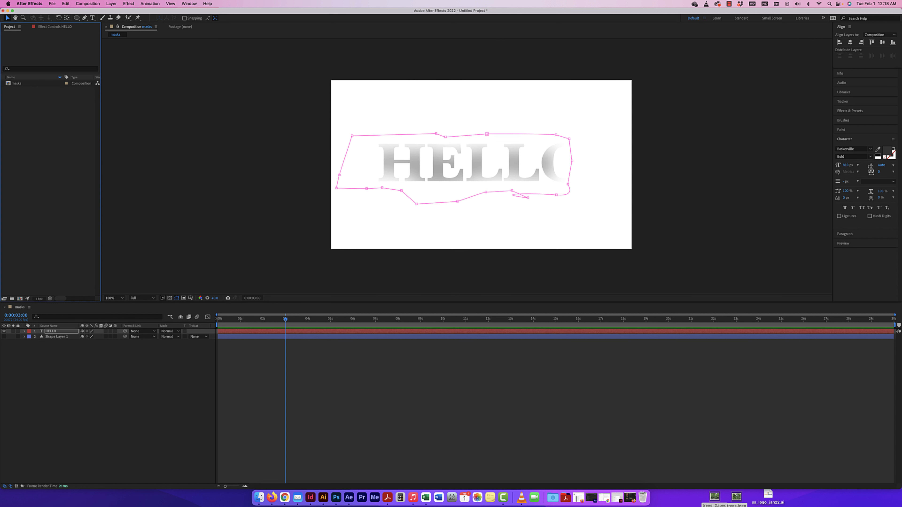
Step: Hide the HELLO layer and add trees.jpeg and trees_2.jpeg from the desktop to the masks composition as layers
{"action": "left_click", "coordinate": [4, 331]}
{"action": "left_click_drag", "start_coordinate": [707, 489], "coordinate": [484, 185]}
{"action": "left_click", "coordinate": [28, 104]}
{"action": "left_click", "coordinate": [23, 84]}
{"action": "left_click", "coordinate": [23, 89], "text": "shift"}
Step: Try to scale both tree images down from their top-right corner in the composition
{"action": "key", "text": "comma"}
{"action": "key", "text": "comma"}
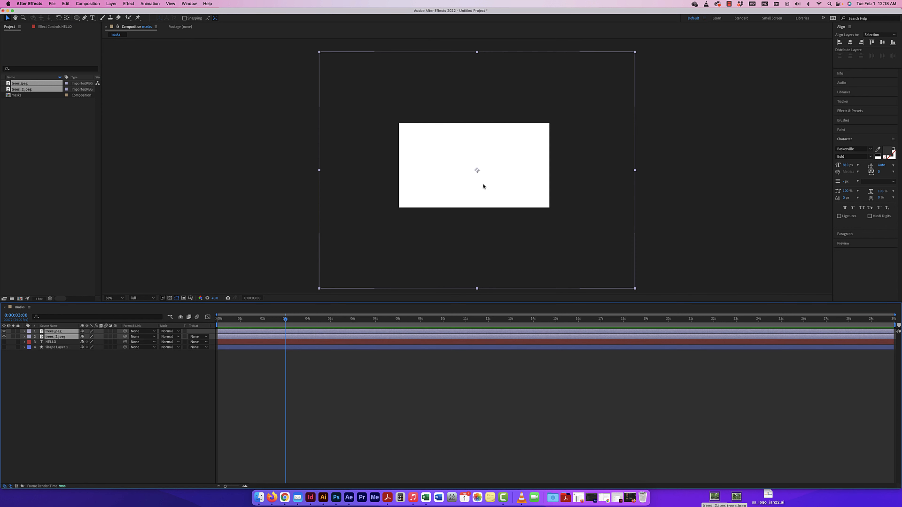
{"action": "left_click_drag", "start_coordinate": [550, 109], "coordinate": [544, 117]}
{"action": "key", "text": "super+z"}
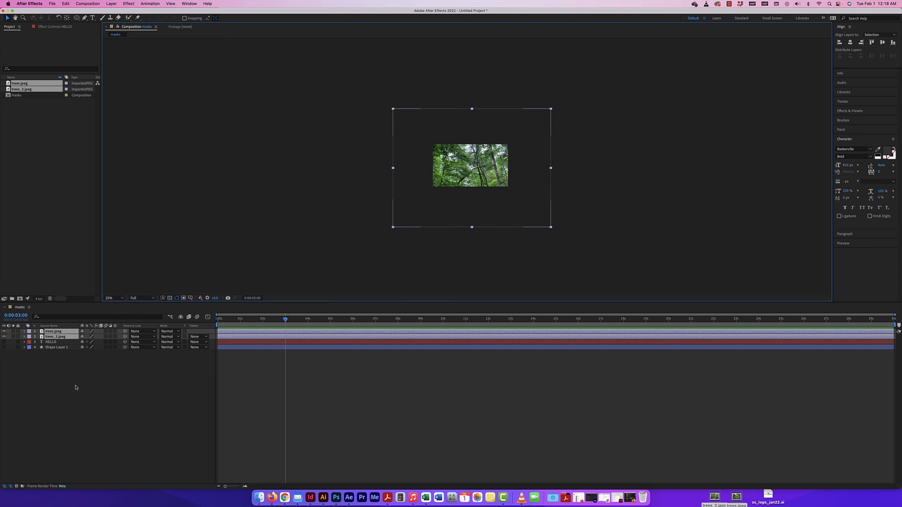
Step: Scale the trees.jpeg and trees_2.jpeg layers together to 52% and move them up so they cover the composition frame
{"action": "left_click", "coordinate": [24, 332]}
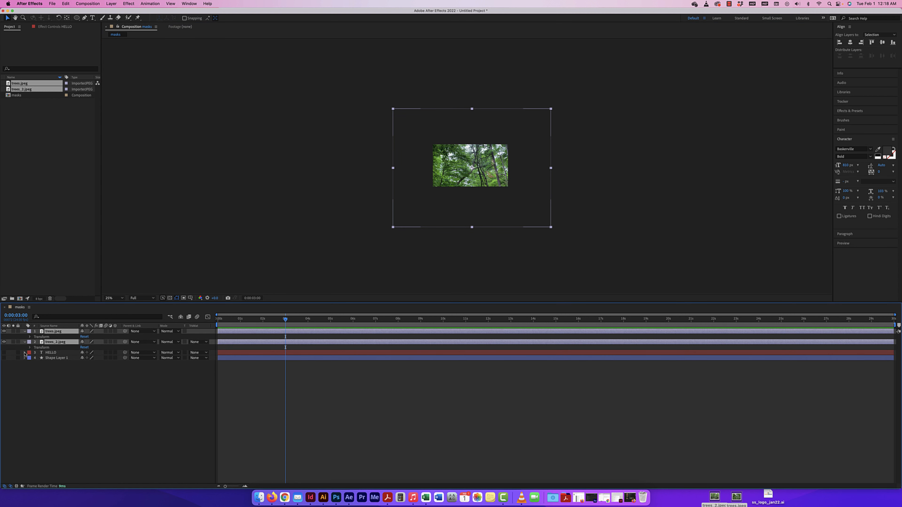
{"action": "left_click", "coordinate": [29, 347]}
{"action": "left_click", "coordinate": [30, 336]}
{"action": "left_click", "coordinate": [47, 352]}
{"action": "left_click", "coordinate": [57, 390], "text": "shift"}
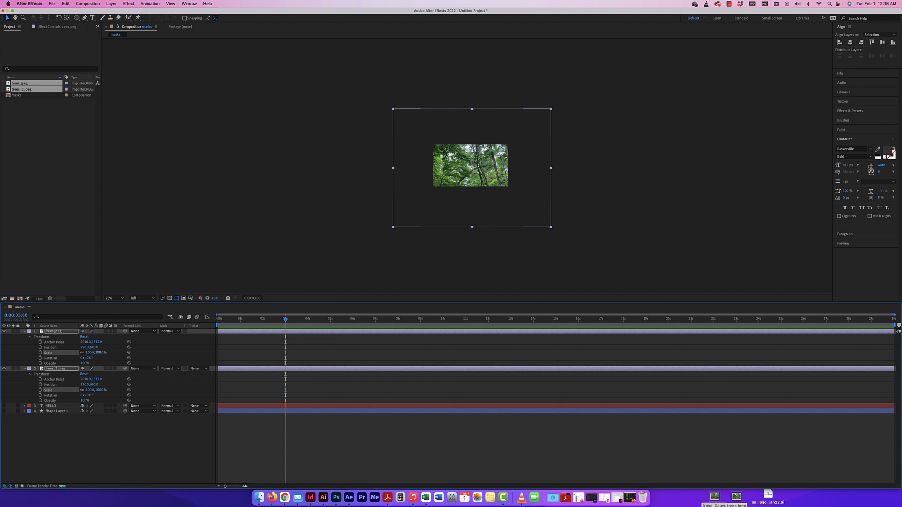
{"action": "left_click_drag", "start_coordinate": [97, 353], "coordinate": [94, 352]}
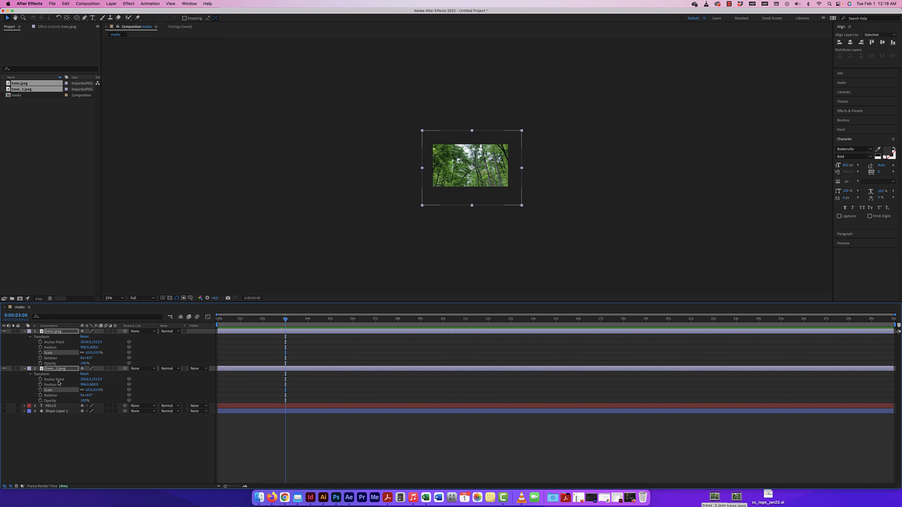
{"action": "left_click_drag", "start_coordinate": [95, 353], "coordinate": [96, 353]}
{"action": "left_click_drag", "start_coordinate": [488, 181], "coordinate": [488, 175]}
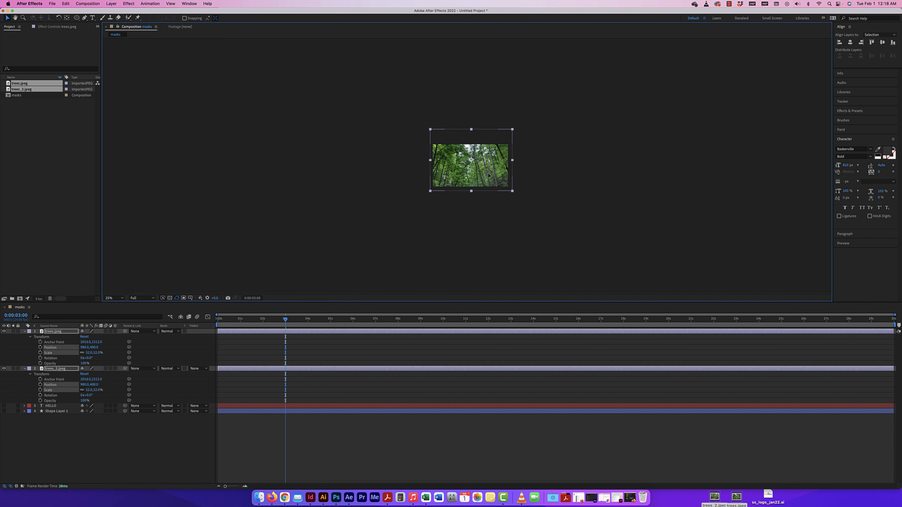
{"action": "scroll", "coordinate": [486, 194], "scroll_direction": "up", "scroll_amount": 3}
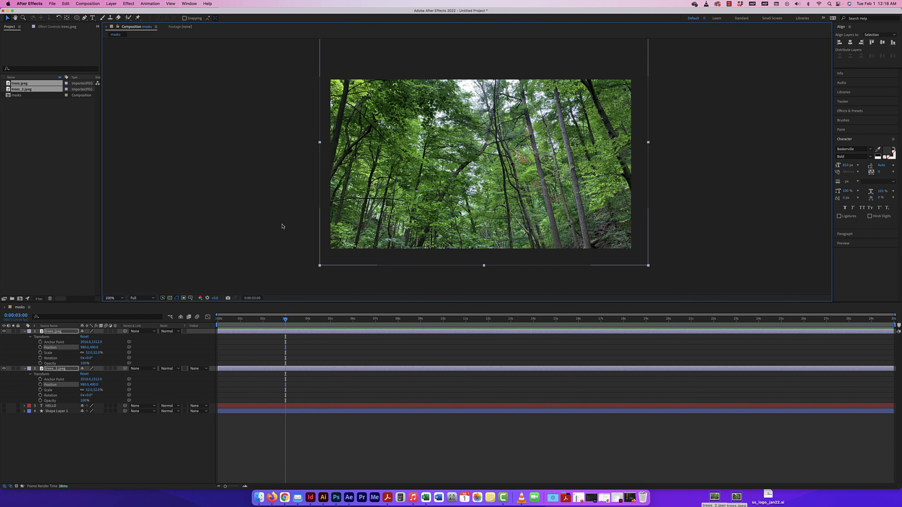
{"action": "left_click", "coordinate": [283, 226]}
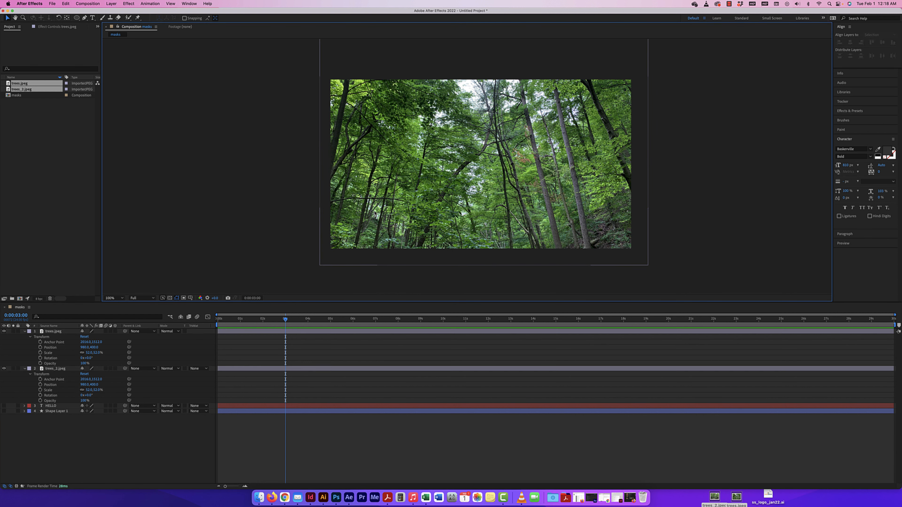
Step: Collapse the properties of both tree layers and hide trees.jpeg to show the photo beneath it
{"action": "left_click", "coordinate": [24, 331]}
{"action": "left_click", "coordinate": [25, 337]}
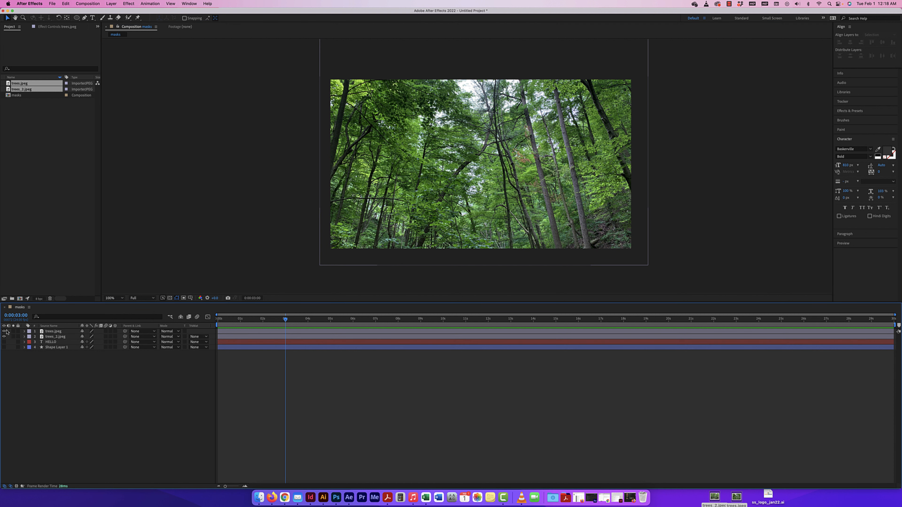
{"action": "left_click", "coordinate": [5, 331]}
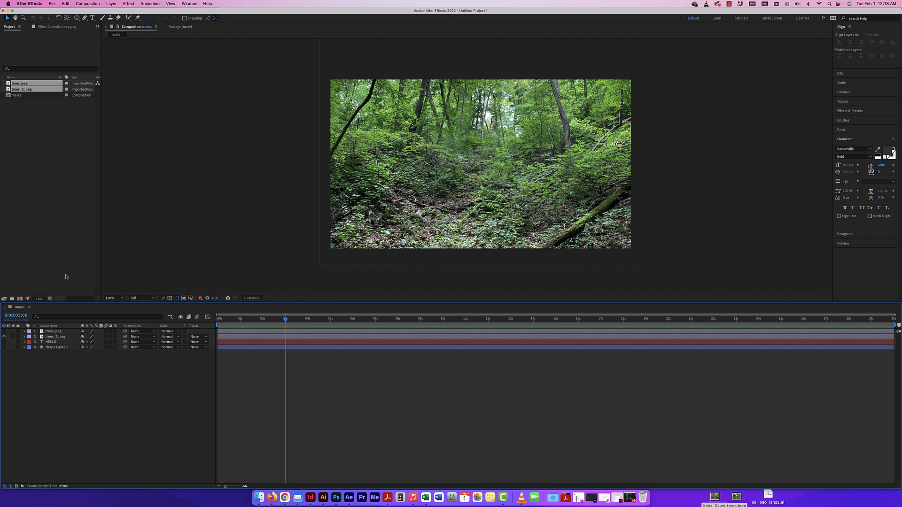
{"action": "left_click", "coordinate": [60, 332]}
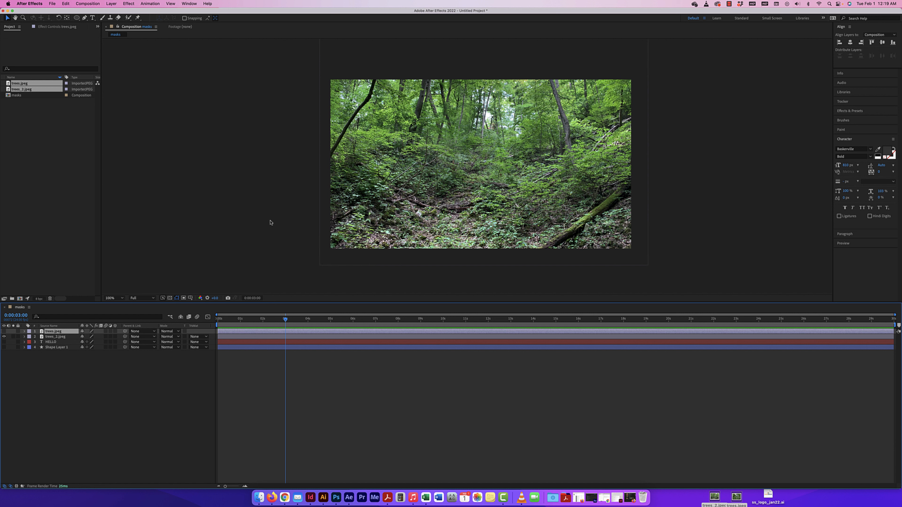
Step: Turn on the Title/Action Safe guides in the composition view
{"action": "left_click", "coordinate": [24, 331]}
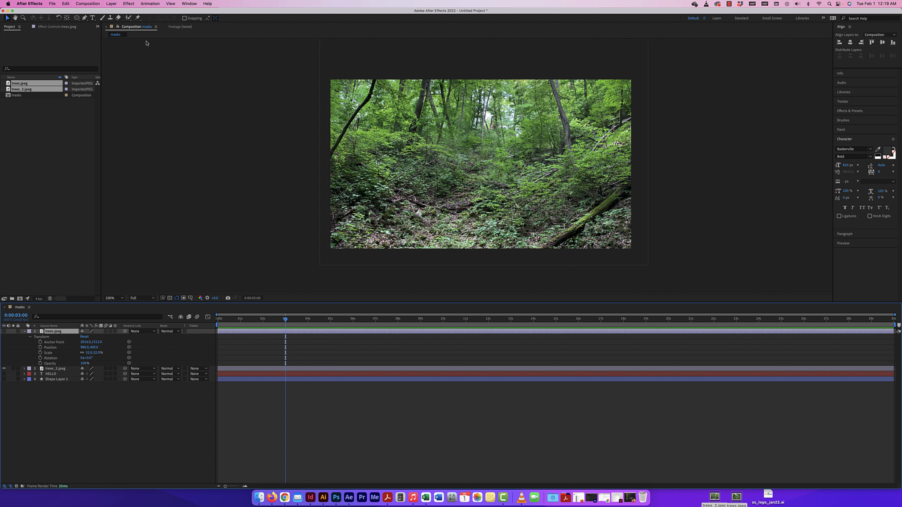
{"action": "left_click", "coordinate": [77, 17]}
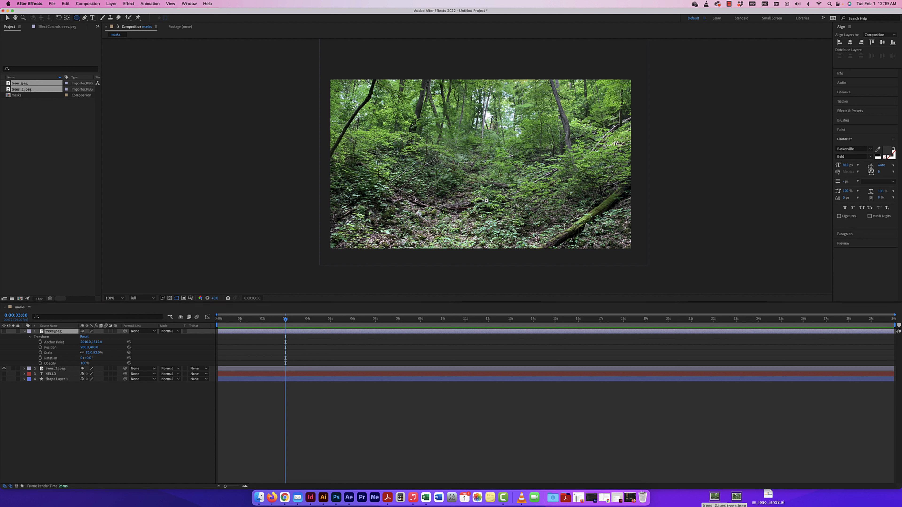
{"action": "left_click", "coordinate": [190, 298]}
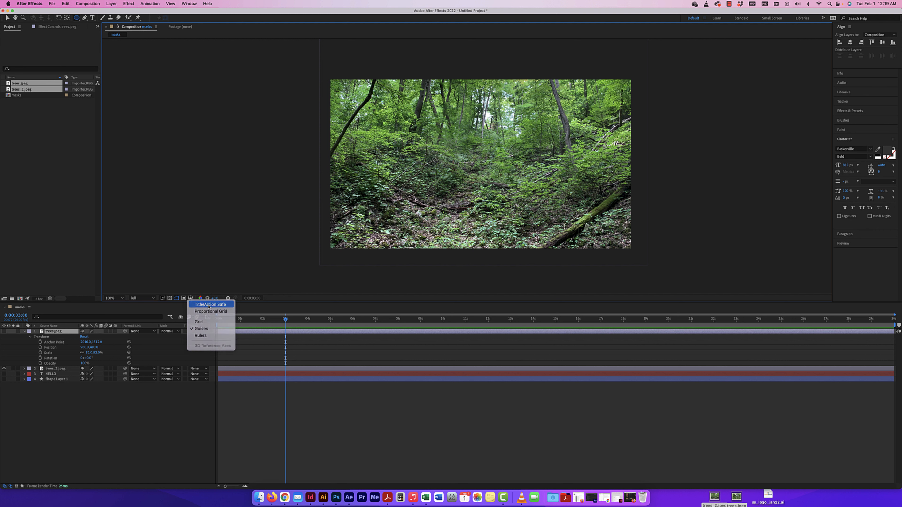
{"action": "left_click", "coordinate": [209, 306]}
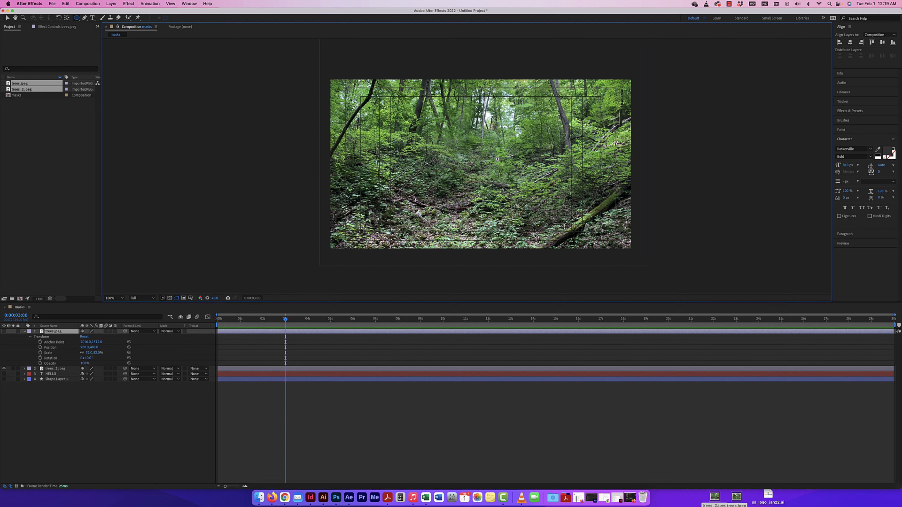
{"action": "scroll", "coordinate": [495, 158], "scroll_direction": "up", "scroll_amount": 4}
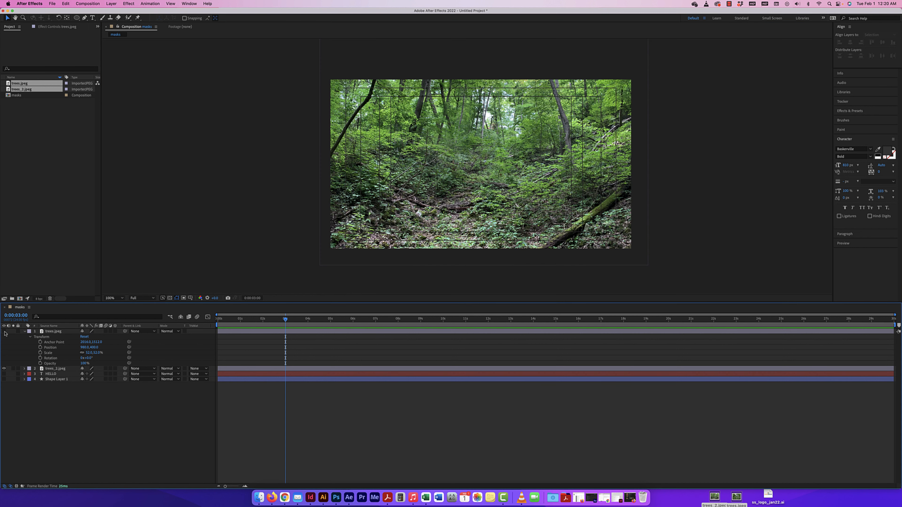
Step: Make trees.jpeg visible again and draw a small circular mask on it near the frame's center with the Ellipse tool
{"action": "left_click", "coordinate": [4, 331]}
{"action": "left_click", "coordinate": [416, 196]}
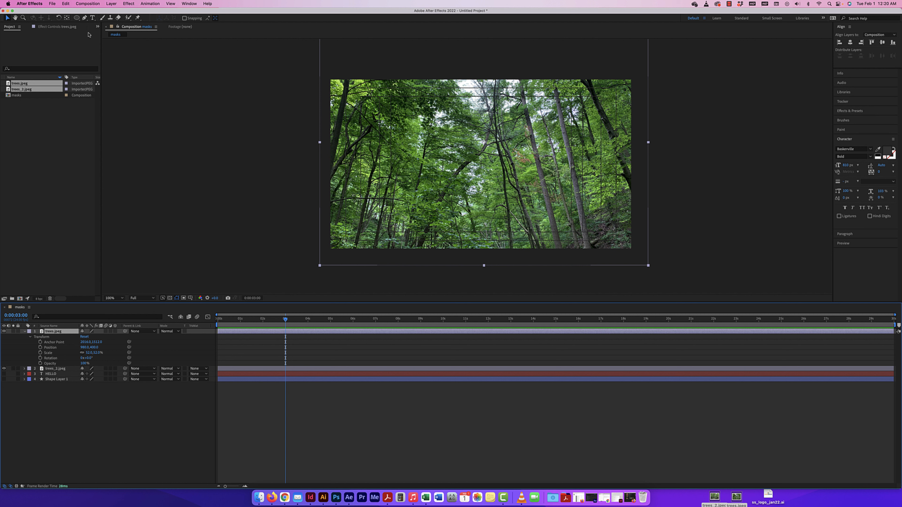
{"action": "left_click", "coordinate": [76, 17]}
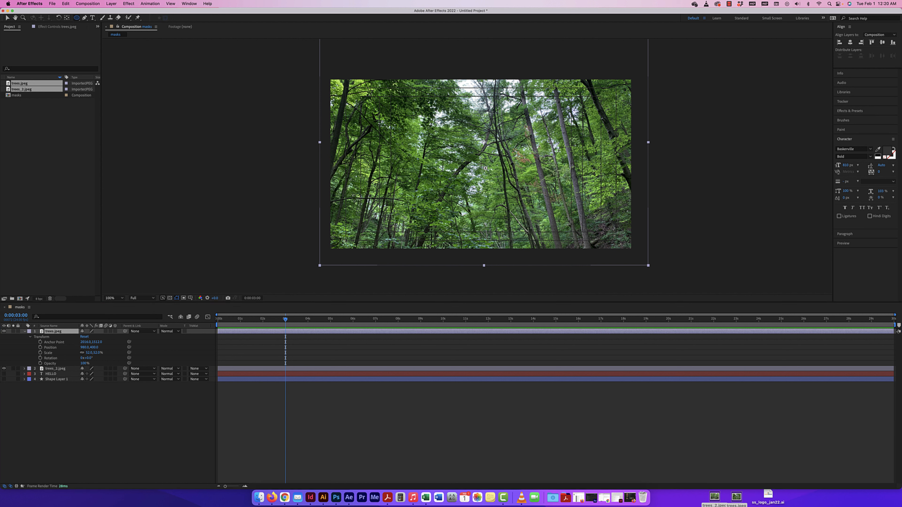
{"action": "left_click_drag", "start_coordinate": [465, 185], "coordinate": [506, 142]}
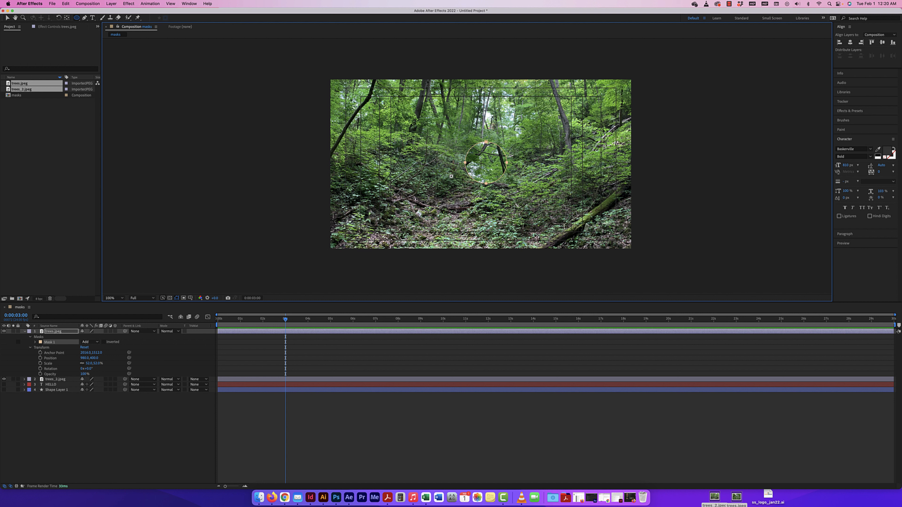
Step: Move the whole circular mask slightly left and down to center it in the frame
{"action": "left_click", "coordinate": [8, 18]}
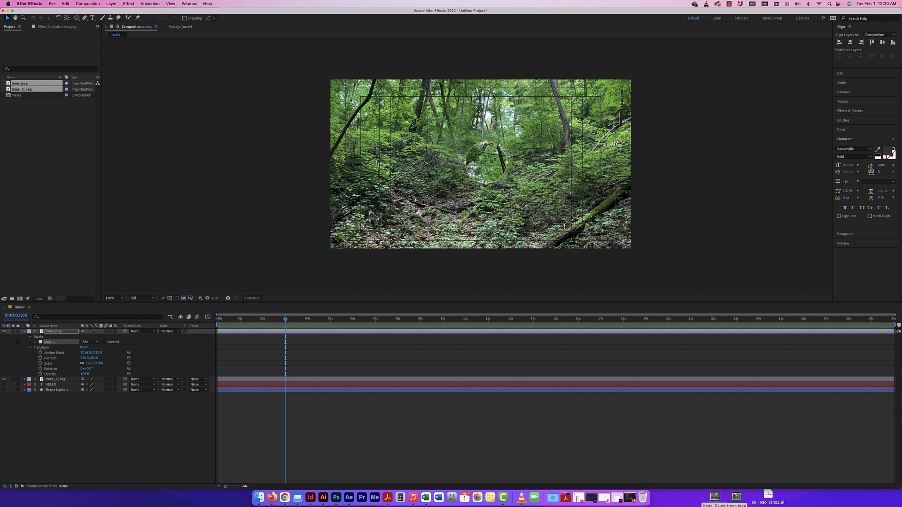
{"action": "left_click_drag", "start_coordinate": [497, 144], "coordinate": [492, 146]}
{"action": "key", "text": "super+z"}
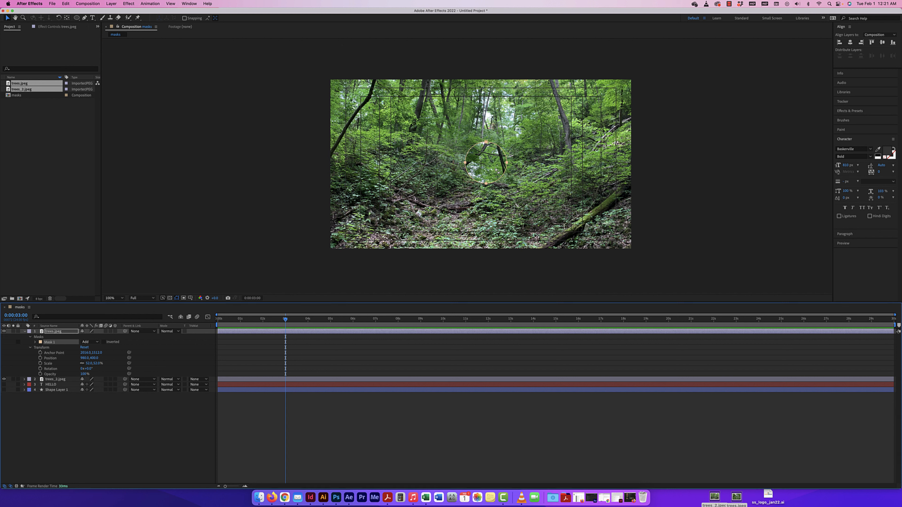
{"action": "left_click_drag", "start_coordinate": [507, 157], "coordinate": [500, 160]}
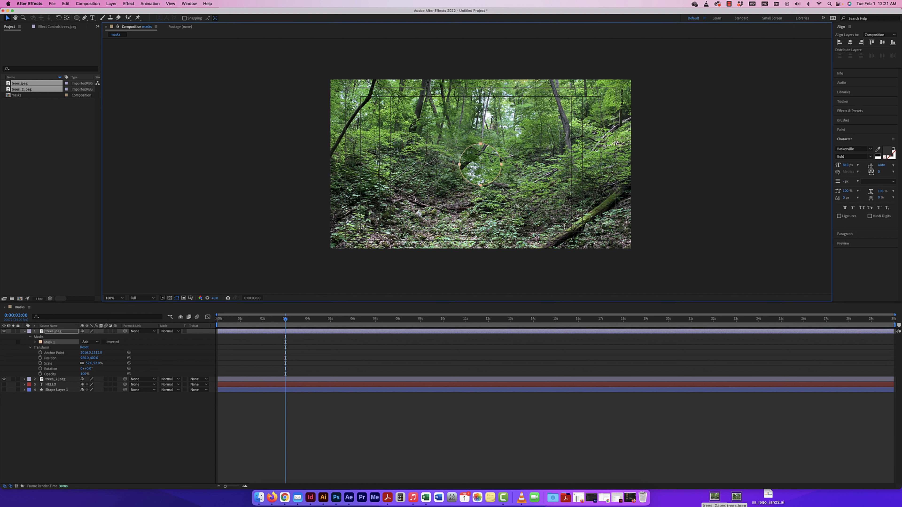
Step: At 3 seconds, enlarge the circular mask beyond all edges of the frame and add a Mask Path keyframe
{"action": "left_click_drag", "start_coordinate": [285, 320], "coordinate": [179, 322]}
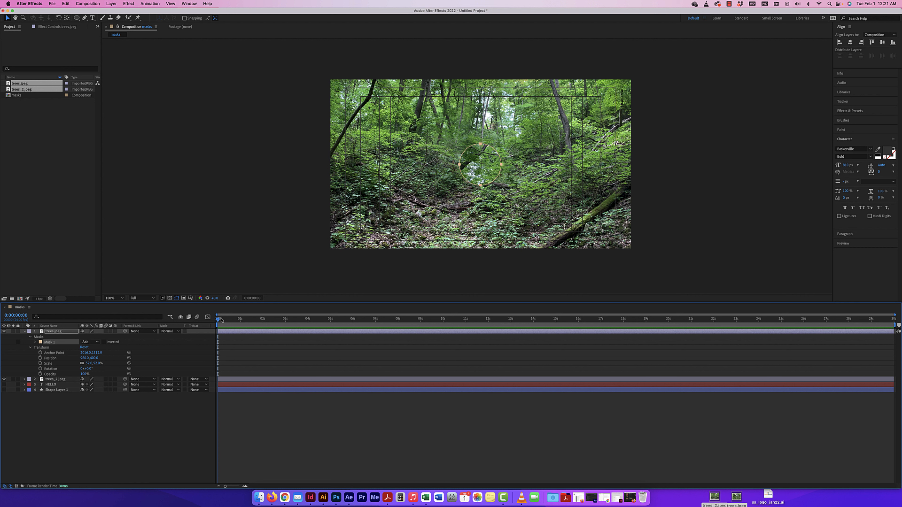
{"action": "left_click_drag", "start_coordinate": [229, 321], "coordinate": [285, 314]}
{"action": "left_click", "coordinate": [500, 156]}
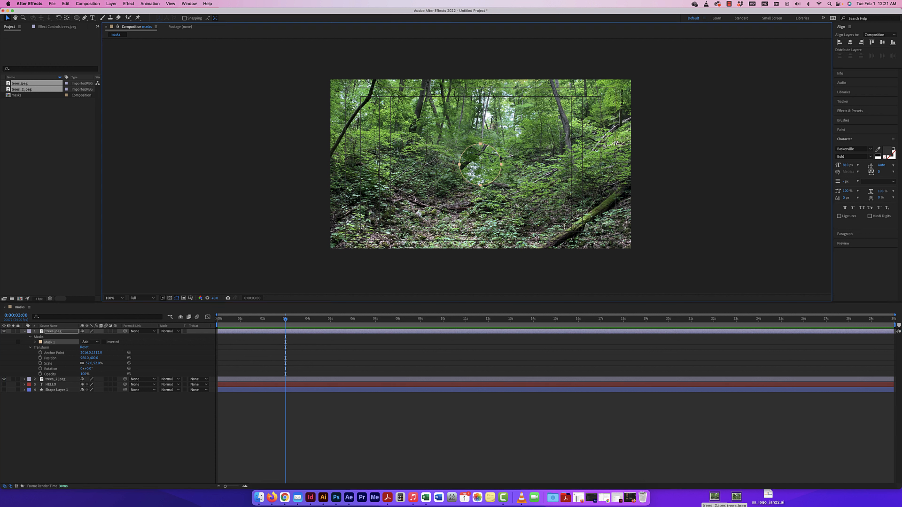
{"action": "double_click", "coordinate": [501, 157]}
{"action": "left_click_drag", "start_coordinate": [501, 145], "coordinate": [747, 34]}
{"action": "key", "text": "super+minus"}
{"action": "key", "text": "super+minus"}
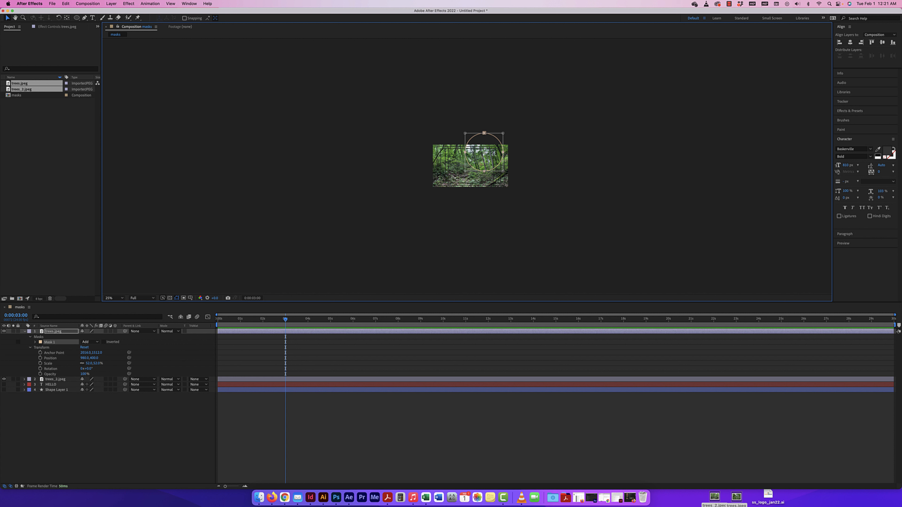
{"action": "left_click_drag", "start_coordinate": [465, 172], "coordinate": [401, 212]}
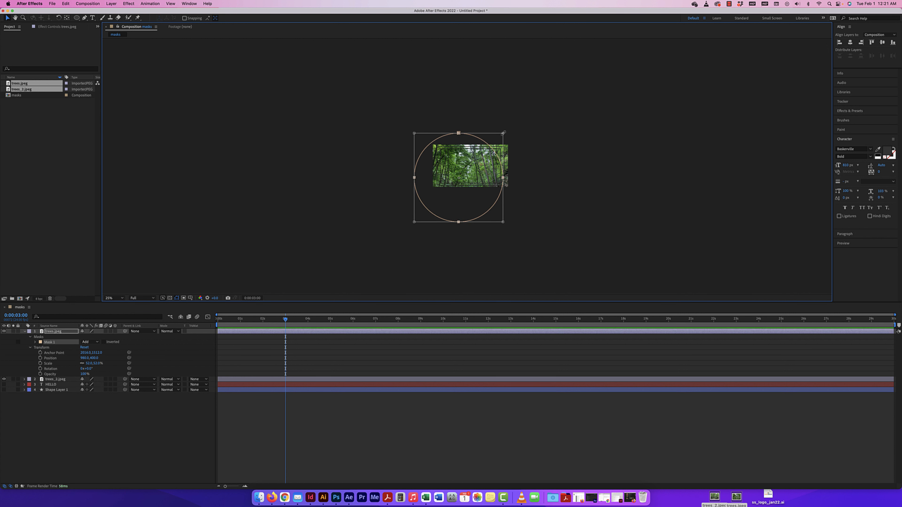
{"action": "left_click_drag", "start_coordinate": [503, 132], "coordinate": [527, 109]}
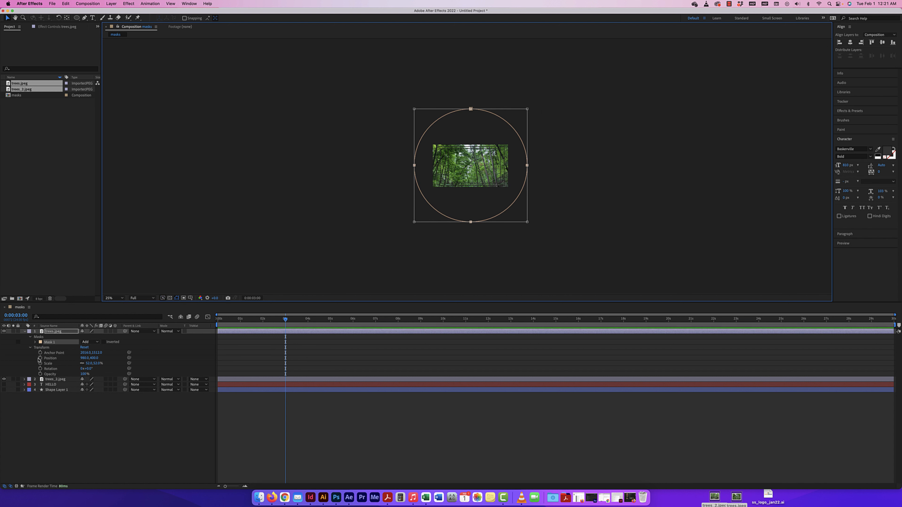
{"action": "left_click", "coordinate": [34, 342]}
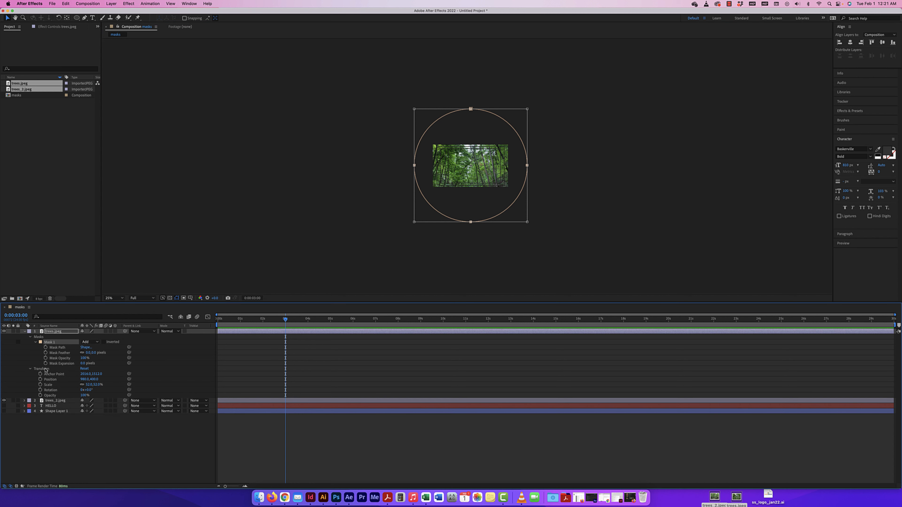
{"action": "left_click", "coordinate": [45, 347]}
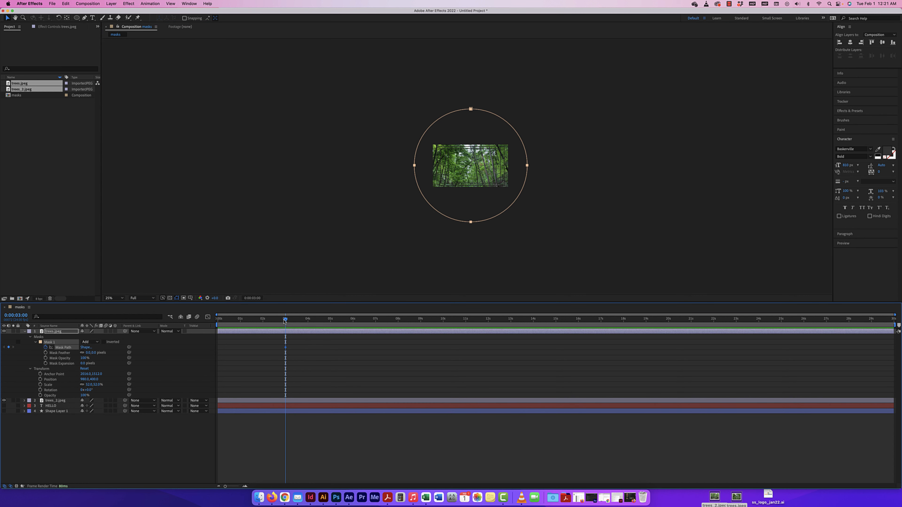
Step: At 1 second, shrink the trees.jpeg mask to a small circle inside the frame
{"action": "left_click_drag", "start_coordinate": [285, 322], "coordinate": [217, 320]}
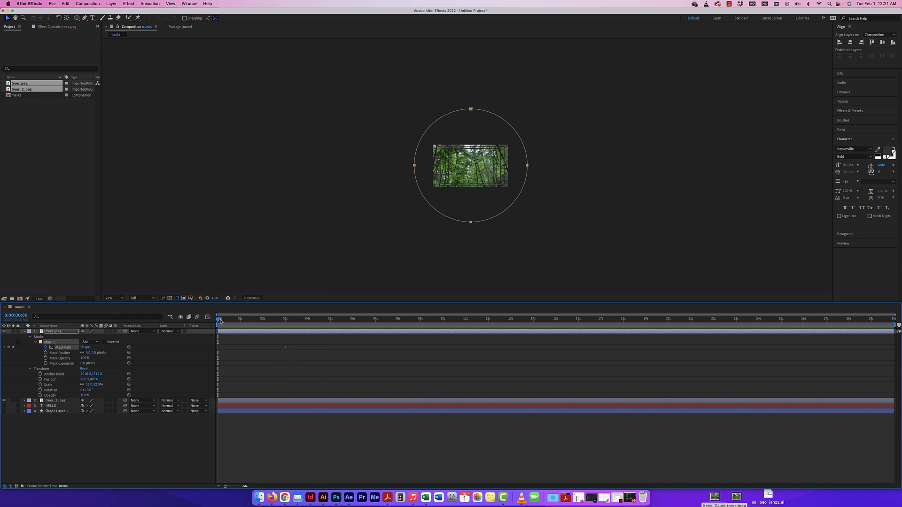
{"action": "left_click_drag", "start_coordinate": [220, 321], "coordinate": [243, 322]}
{"action": "left_click", "coordinate": [496, 119]}
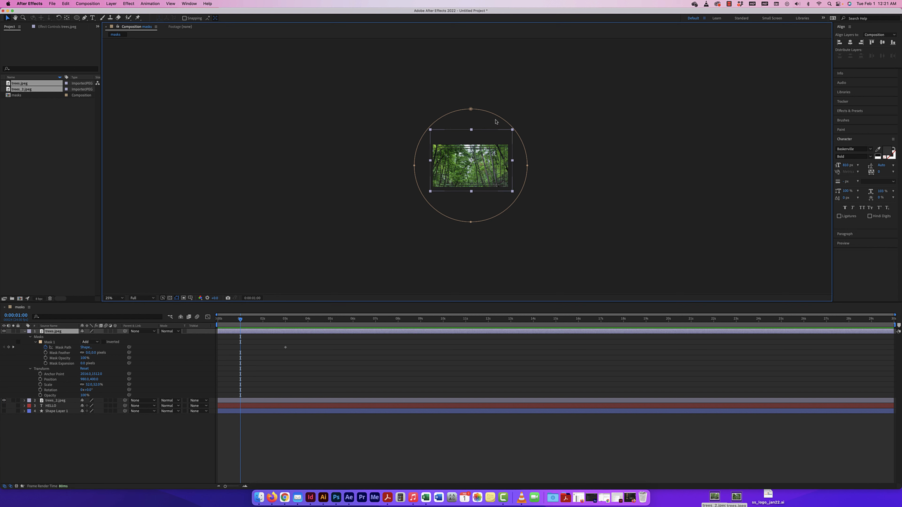
{"action": "double_click", "coordinate": [511, 126]}
{"action": "left_click_drag", "start_coordinate": [526, 110], "coordinate": [485, 154]}
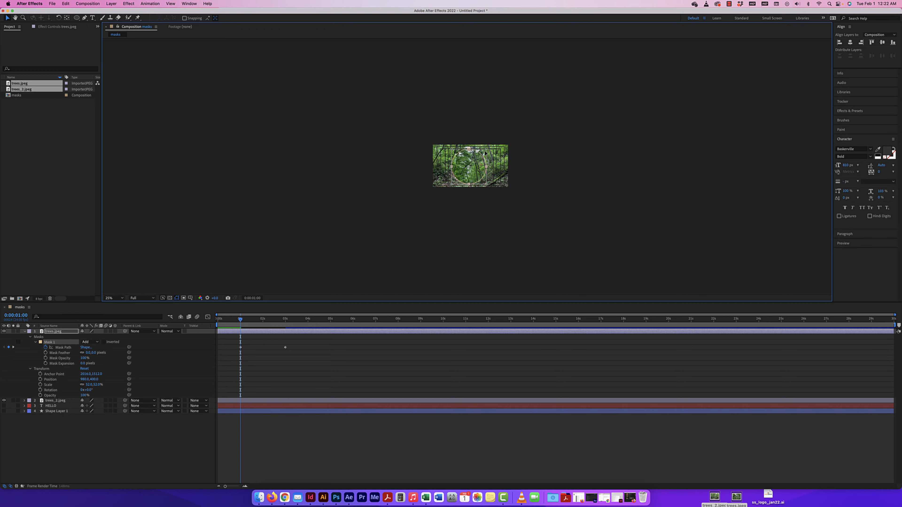
{"action": "left_click_drag", "start_coordinate": [485, 152], "coordinate": [465, 176]}
Step: Move the small circular mask to the center of the frame and shrink it to a tiny speck
{"action": "scroll", "coordinate": [467, 166], "scroll_direction": "up", "scroll_amount": 5}
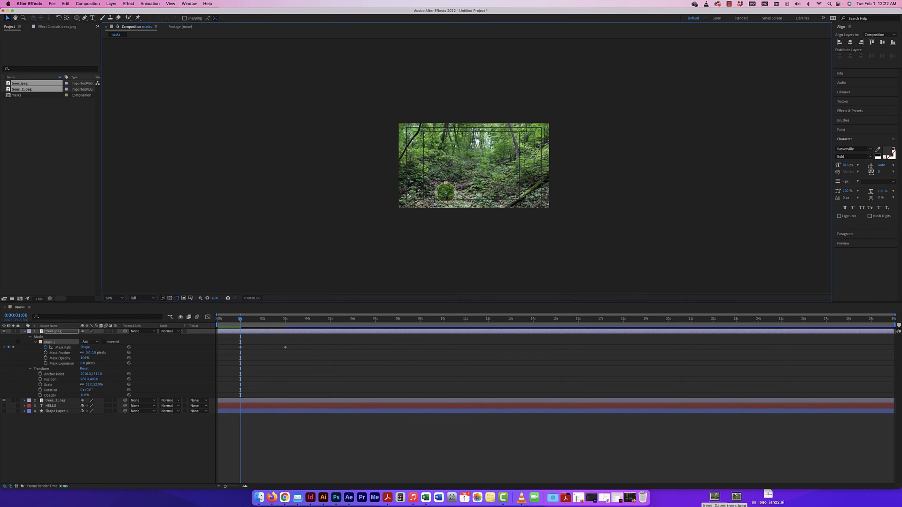
{"action": "left_click_drag", "start_coordinate": [397, 243], "coordinate": [499, 163]}
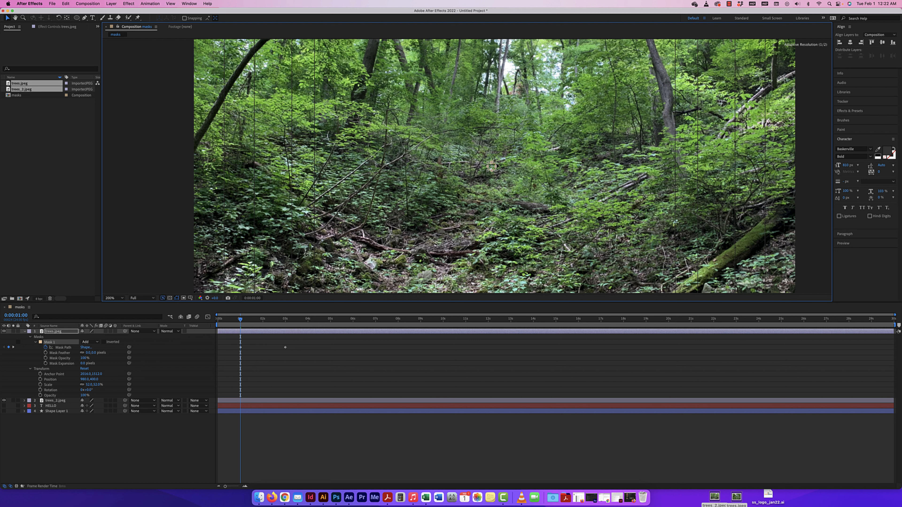
{"action": "scroll", "coordinate": [501, 164], "scroll_direction": "up", "scroll_amount": 4}
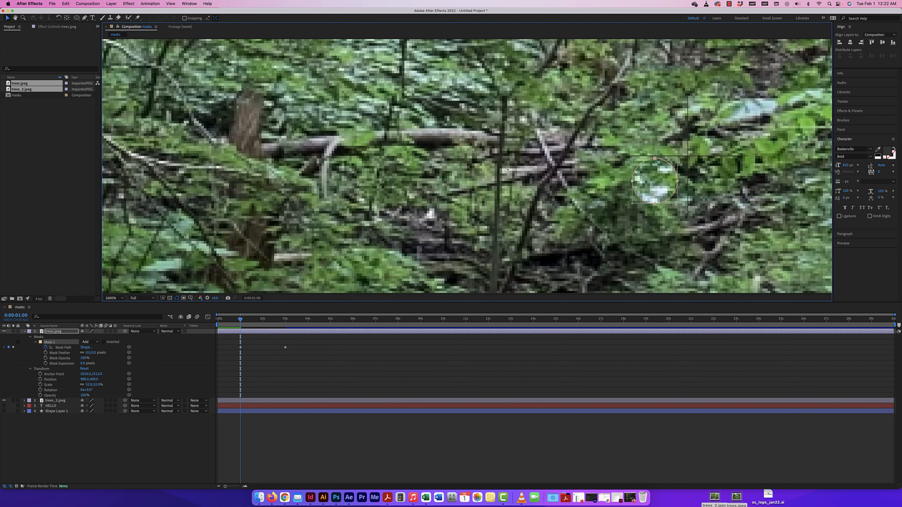
{"action": "scroll", "coordinate": [616, 175], "scroll_direction": "right", "scroll_amount": 5}
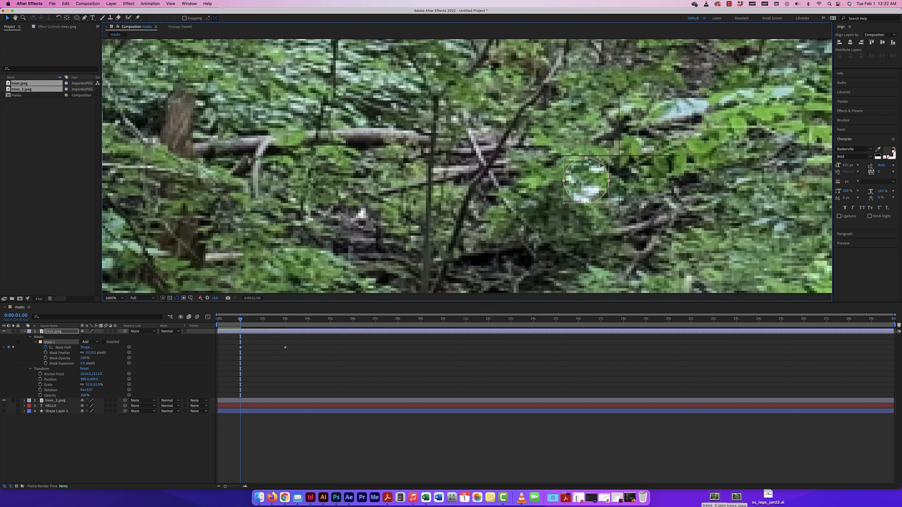
{"action": "mouse_move", "coordinate": [601, 165]}
{"action": "left_mouse_down"}
{"action": "mouse_move", "coordinate": [640, 133]}
{"action": "mouse_move", "coordinate": [606, 169]}
{"action": "left_mouse_up"}
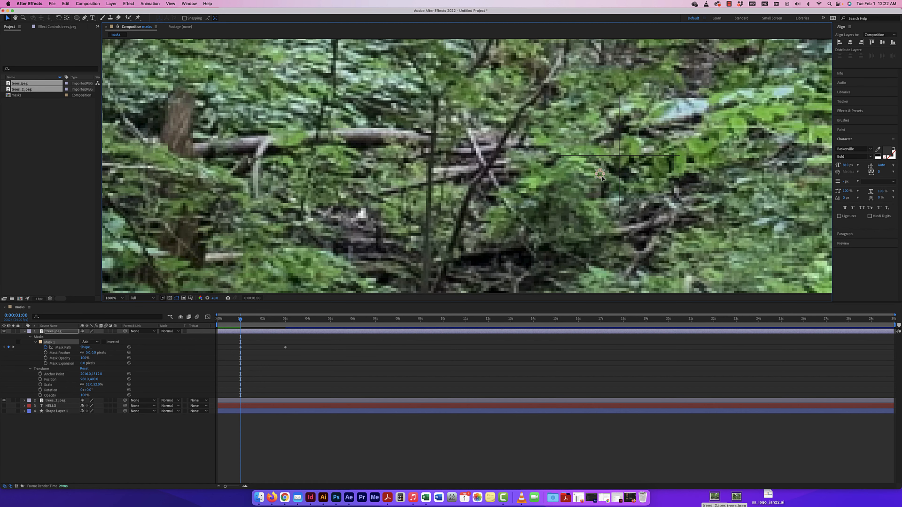
Step: Move the tiny circular mask slightly up and right to center it in the frame and finish the mask transform
{"action": "left_click_drag", "start_coordinate": [601, 174], "coordinate": [620, 157]}
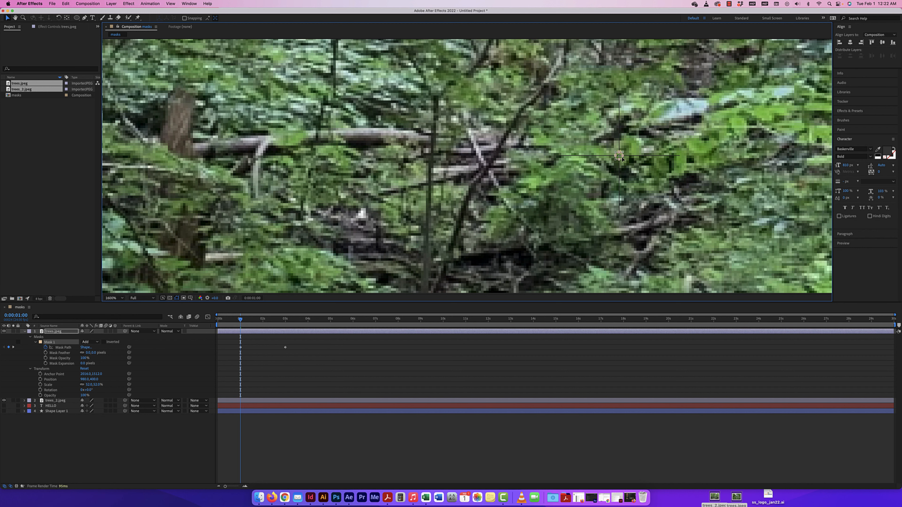
{"action": "scroll", "coordinate": [619, 157], "scroll_direction": "down", "scroll_amount": 8}
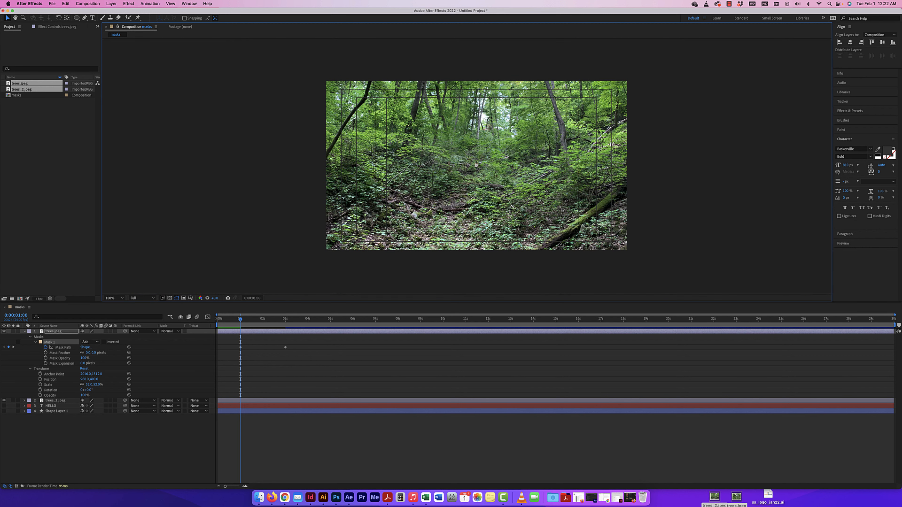
{"action": "left_click", "coordinate": [190, 298]}
{"action": "key", "text": "Return"}
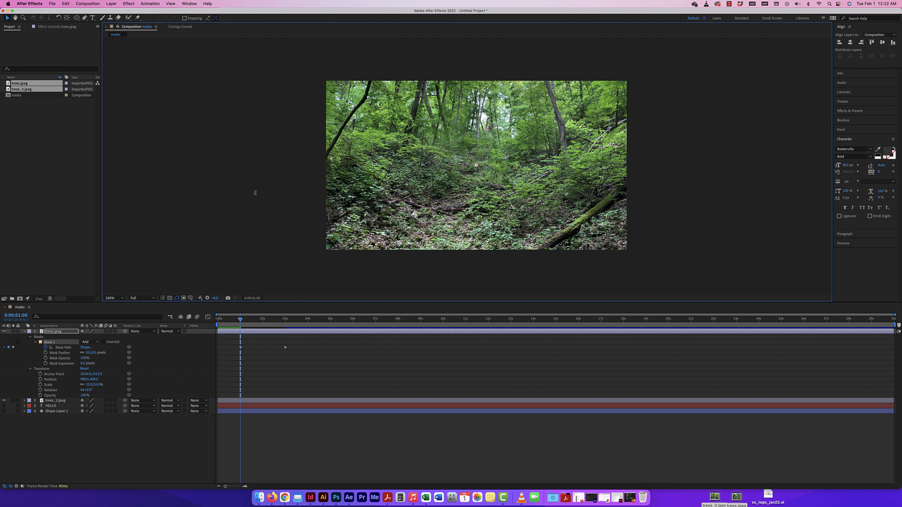
Step: Preview the circular mask reveal from the start of the composition
{"action": "left_click_drag", "start_coordinate": [240, 321], "coordinate": [209, 322]}
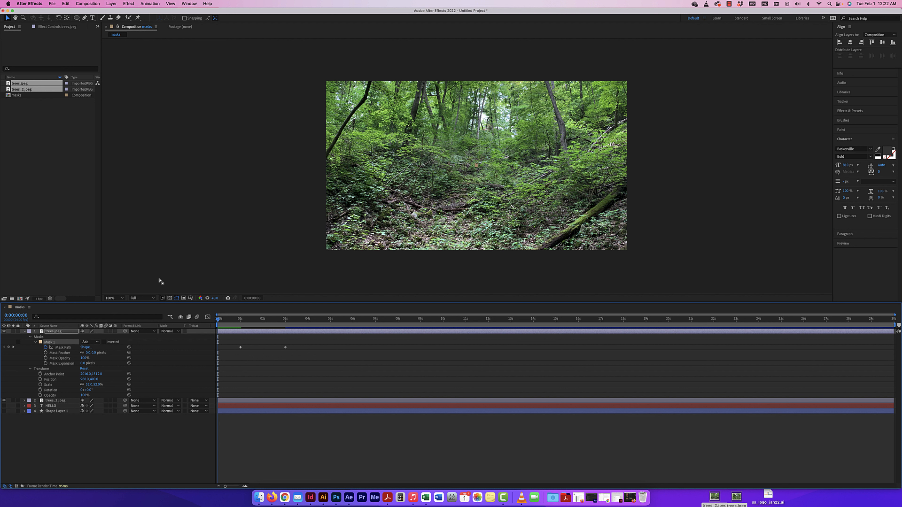
{"action": "left_click", "coordinate": [229, 264]}
{"action": "key", "text": "space"}
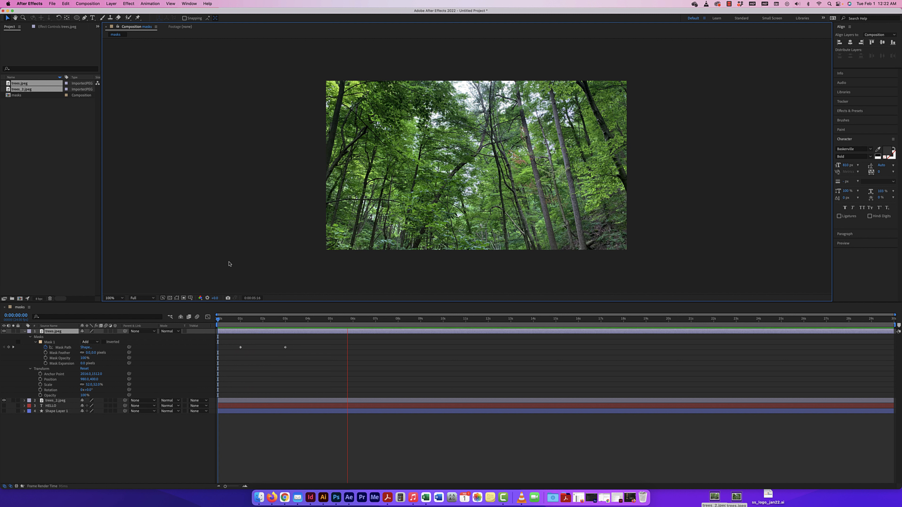
{"action": "key", "text": "space"}
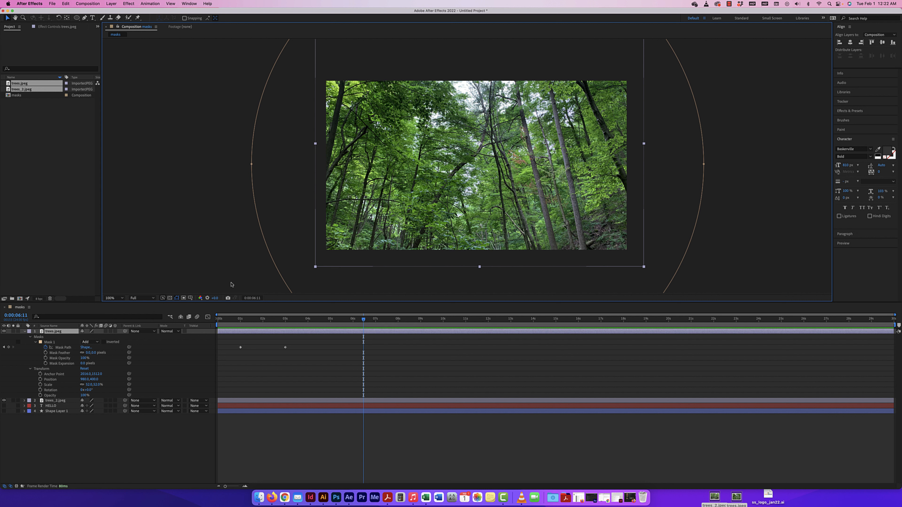
Step: Collapse the trees.jpeg layer's properties and hide both tree photo layers
{"action": "left_click", "coordinate": [21, 141]}
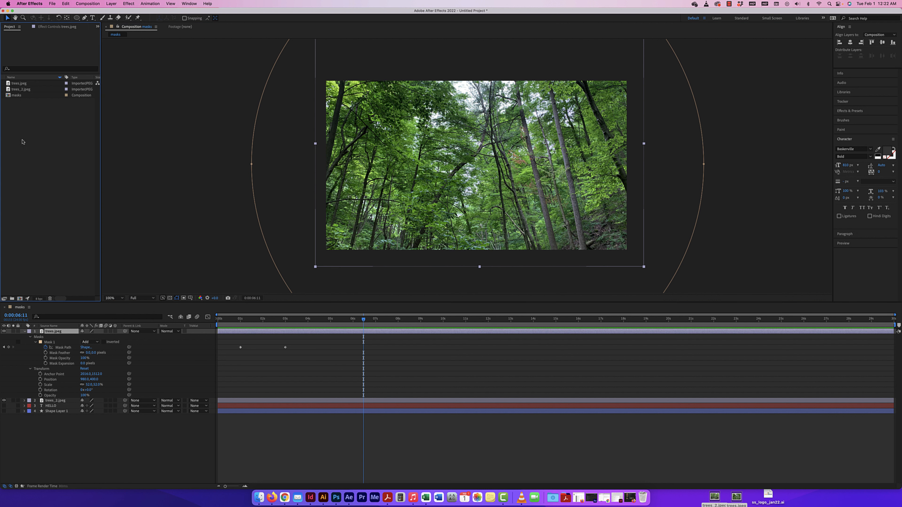
{"action": "left_click", "coordinate": [24, 335]}
{"action": "left_click", "coordinate": [24, 331]}
{"action": "left_click_drag", "start_coordinate": [4, 331], "coordinate": [4, 337]}
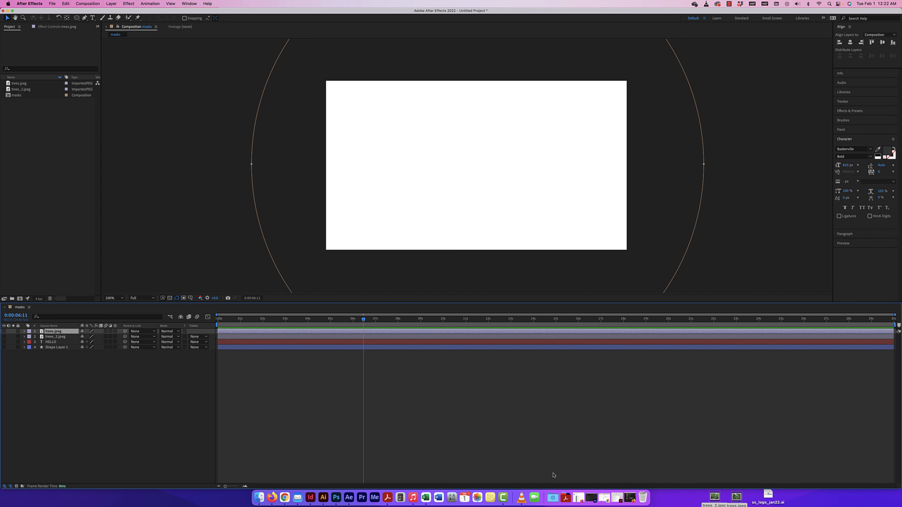
Step: Import ss_logo_jan22.ai into the project as footage with merged layers
{"action": "left_click_drag", "start_coordinate": [778, 500], "coordinate": [28, 124]}
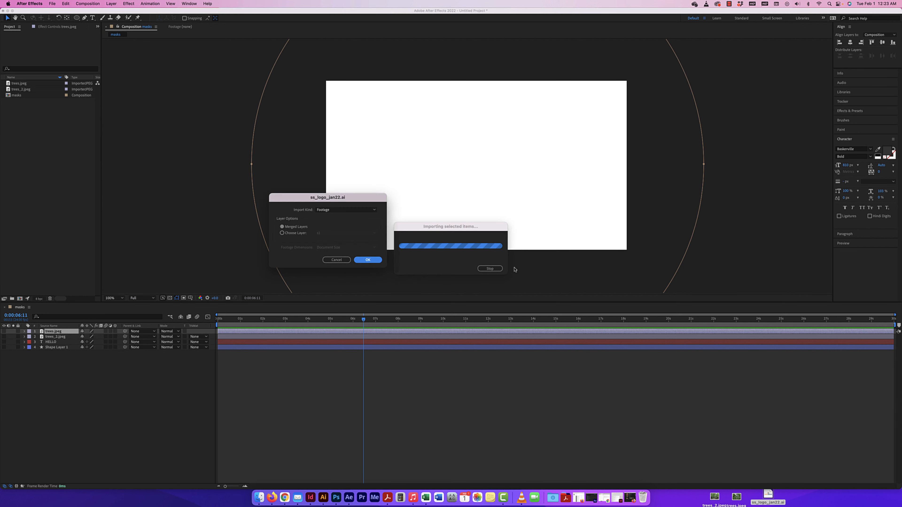
{"action": "left_click", "coordinate": [369, 260]}
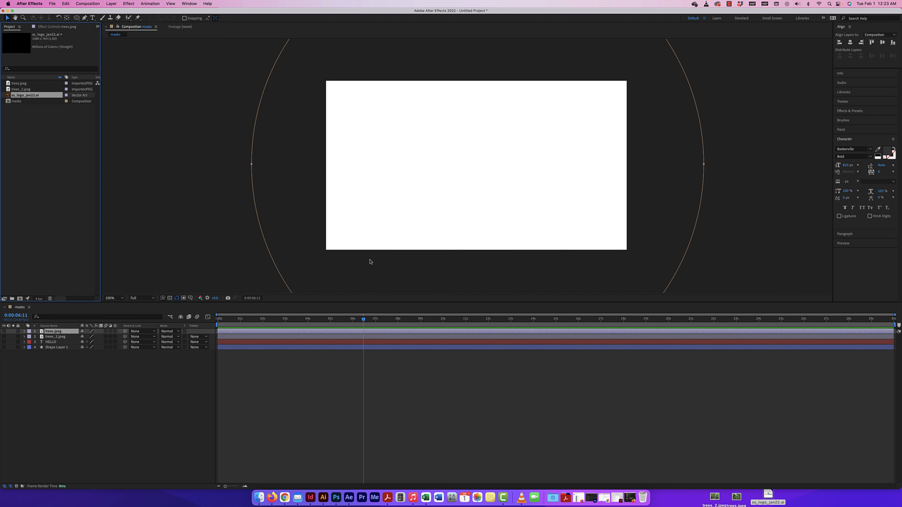
Step: Add the SuperService logo to the masks composition and center it horizontally
{"action": "left_click_drag", "start_coordinate": [9, 96], "coordinate": [493, 166]}
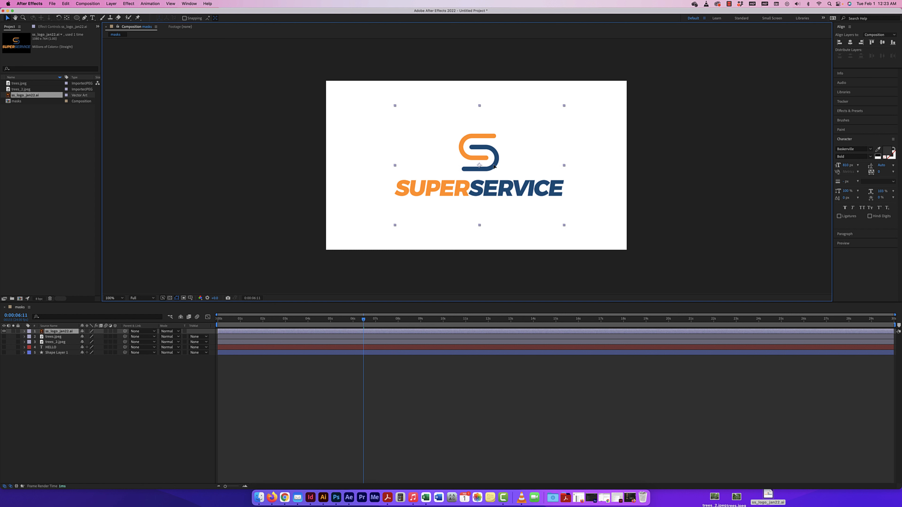
{"action": "left_click", "coordinate": [849, 42]}
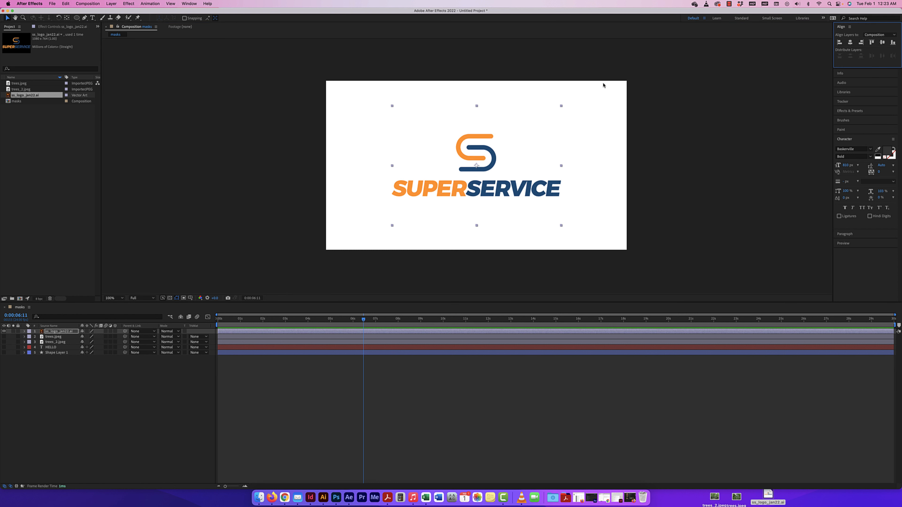
{"action": "left_click", "coordinate": [550, 67]}
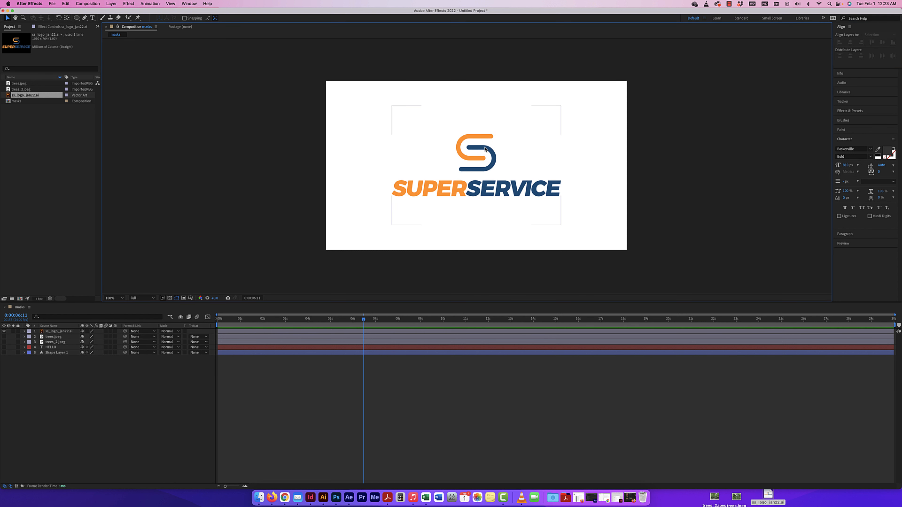
Step: Add a new mask to the ss_logo_jan22.ai layer
{"action": "left_click", "coordinate": [110, 4]}
{"action": "left_click", "coordinate": [142, 242]}
{"action": "left_click", "coordinate": [60, 331]}
{"action": "left_click", "coordinate": [111, 4]}
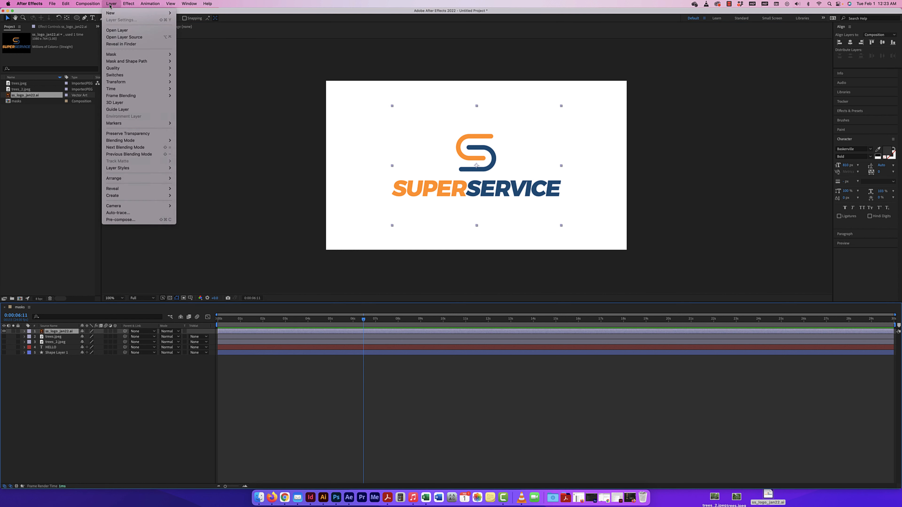
{"action": "mouse_move", "coordinate": [122, 55]}
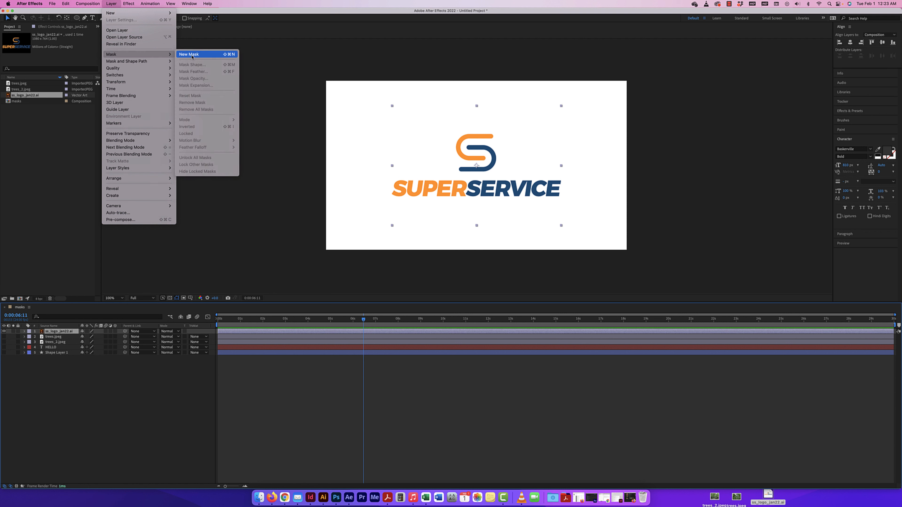